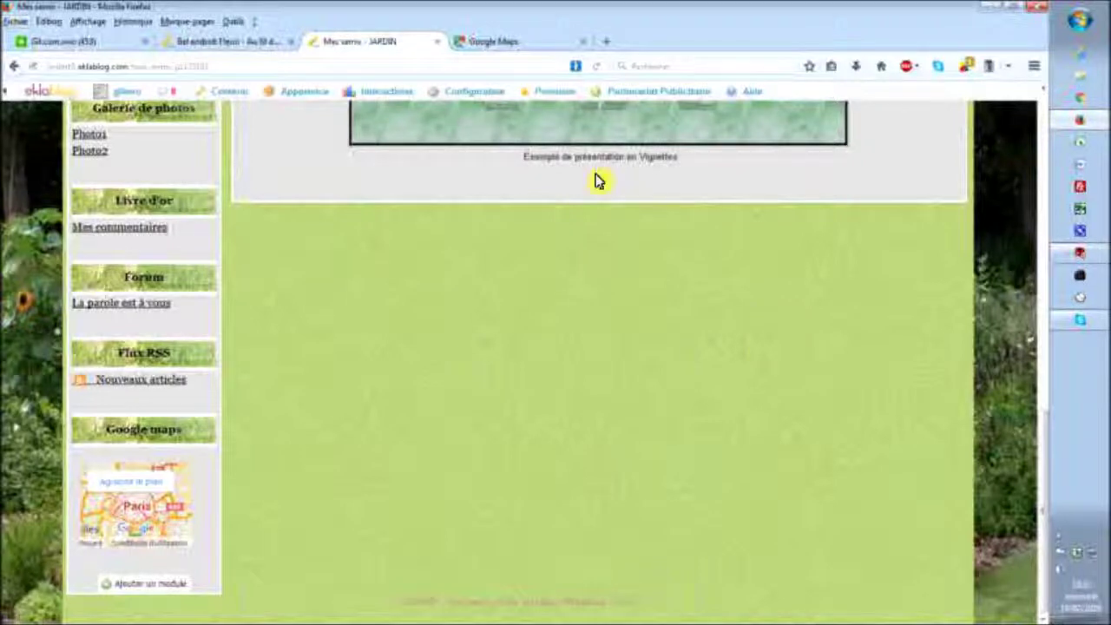
Step: Switch to Google Maps and show its main list of map options
{"action": "left_click", "coordinate": [480, 50]}
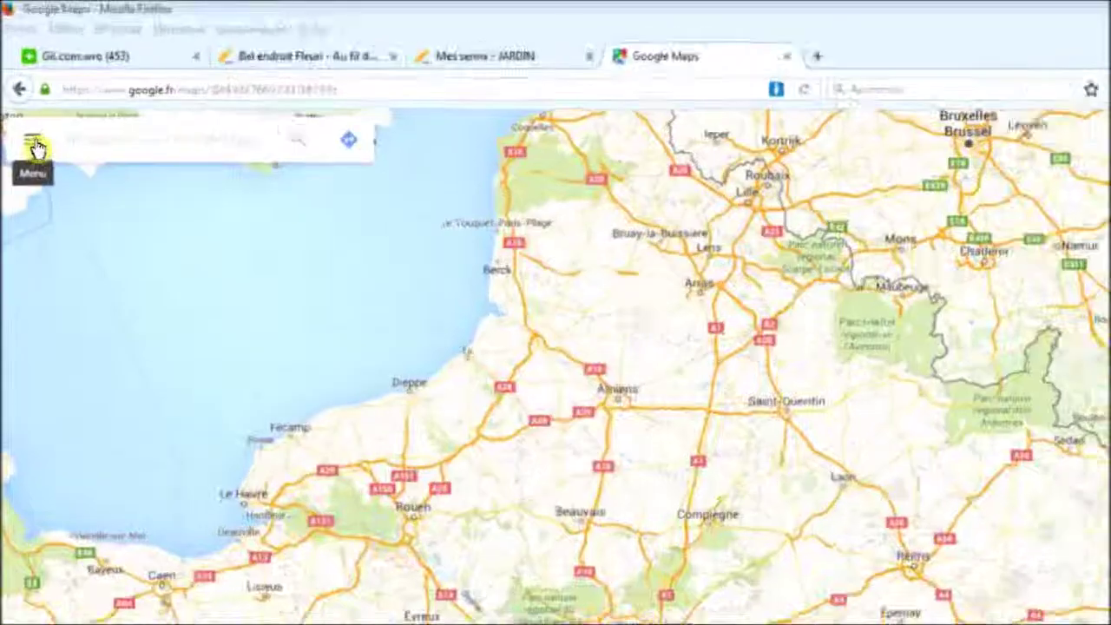
{"action": "left_click", "coordinate": [26, 106]}
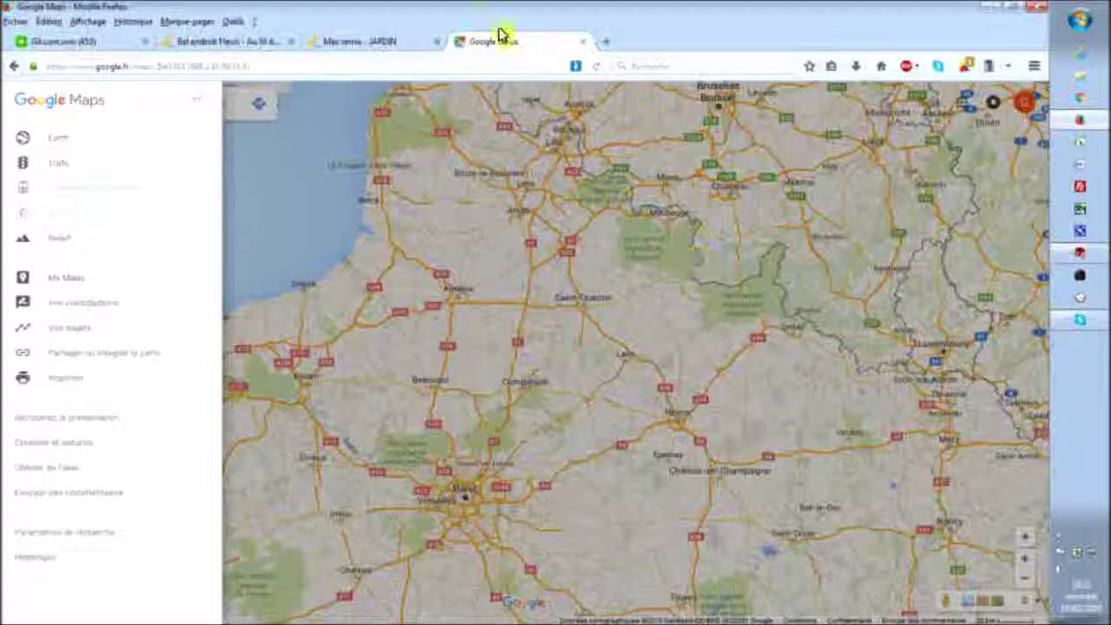
Step: Return to the JARDIN blog, view the sidebar's Paris map enlarged in Google Maps, and close the enlarged map
{"action": "left_click", "coordinate": [374, 42]}
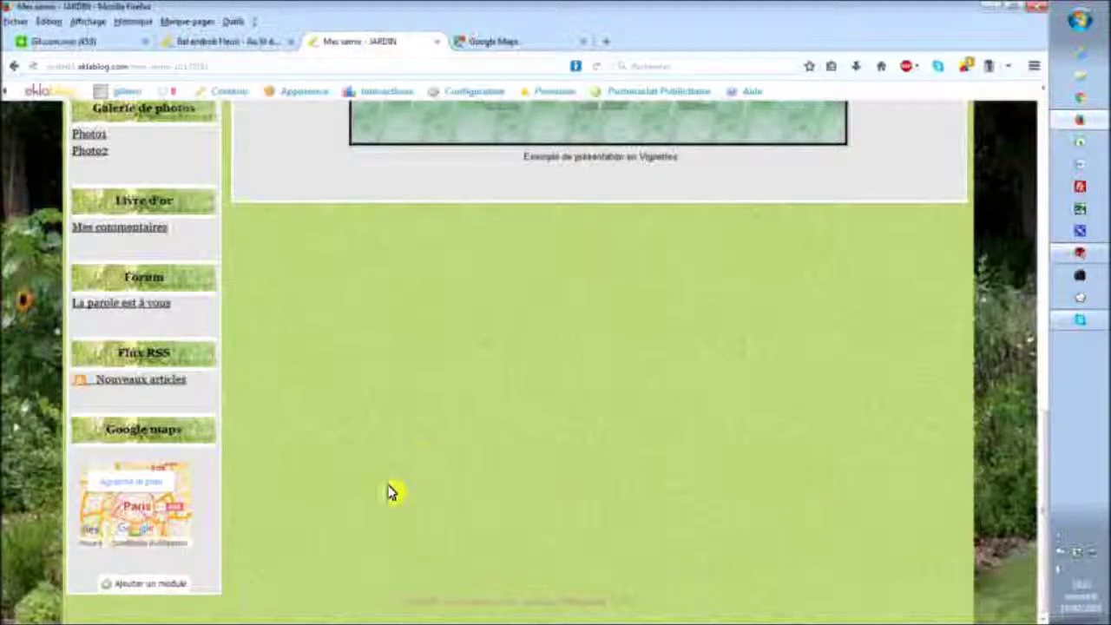
{"action": "mouse_move", "coordinate": [213, 511]}
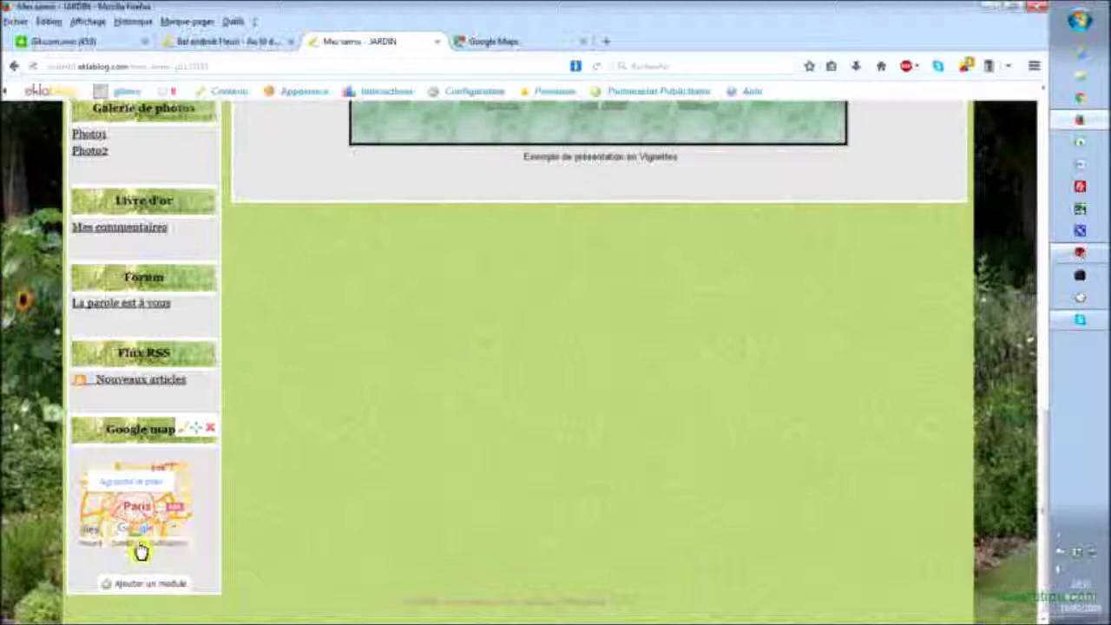
{"action": "left_click", "coordinate": [139, 489]}
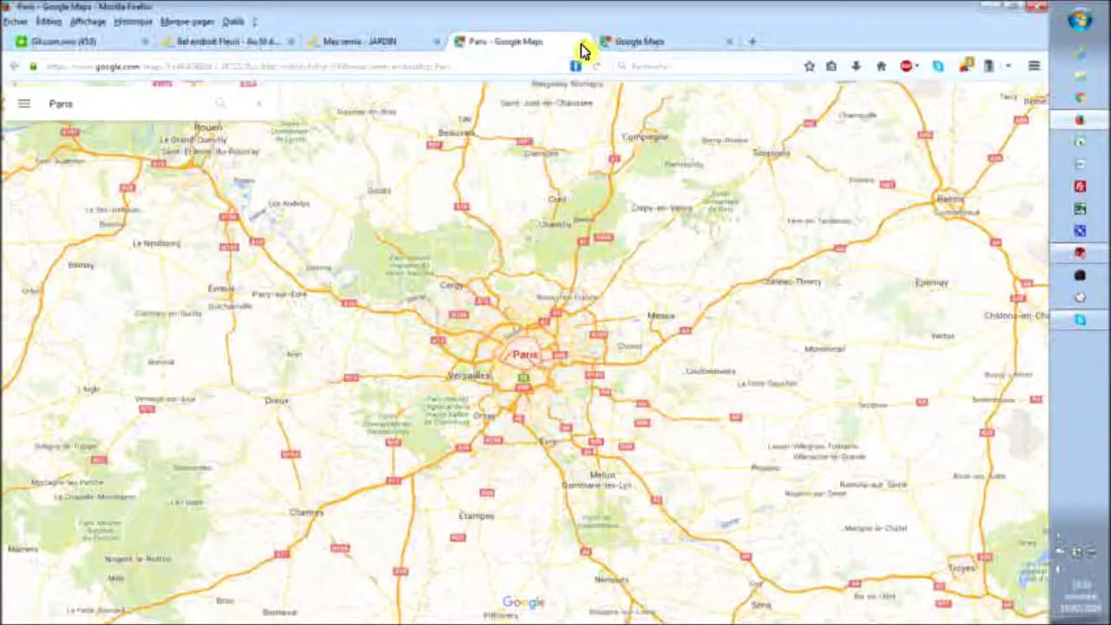
{"action": "left_click", "coordinate": [581, 45]}
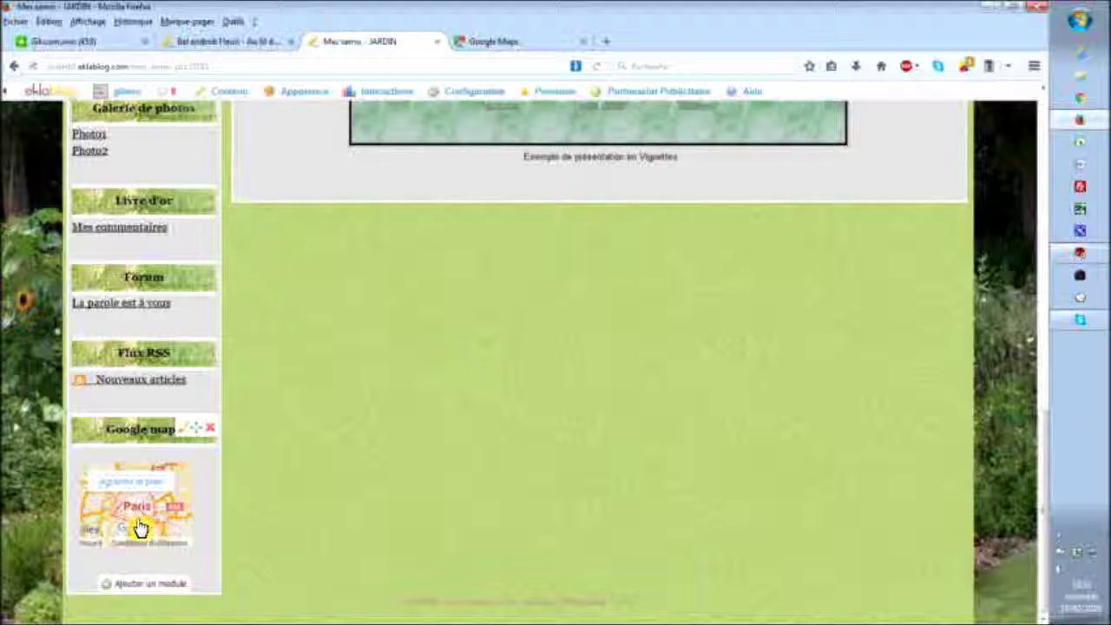
{"action": "scroll", "coordinate": [412, 534], "scroll_direction": "up", "scroll_amount": 1}
{"action": "scroll", "coordinate": [412, 534], "scroll_direction": "up", "scroll_amount": 2}
{"action": "scroll", "coordinate": [412, 534], "scroll_direction": "down", "scroll_amount": 3}
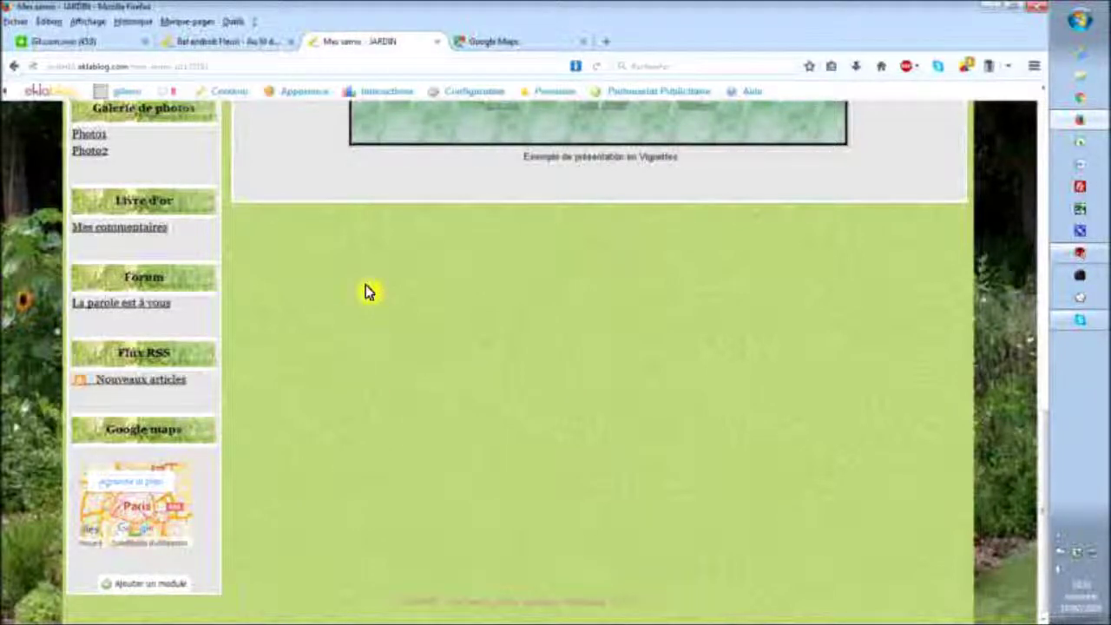
Step: Review the Bel endroit Fleuri page's list of visits and open its embedded Visite jardin map at full size
{"action": "left_click", "coordinate": [217, 48]}
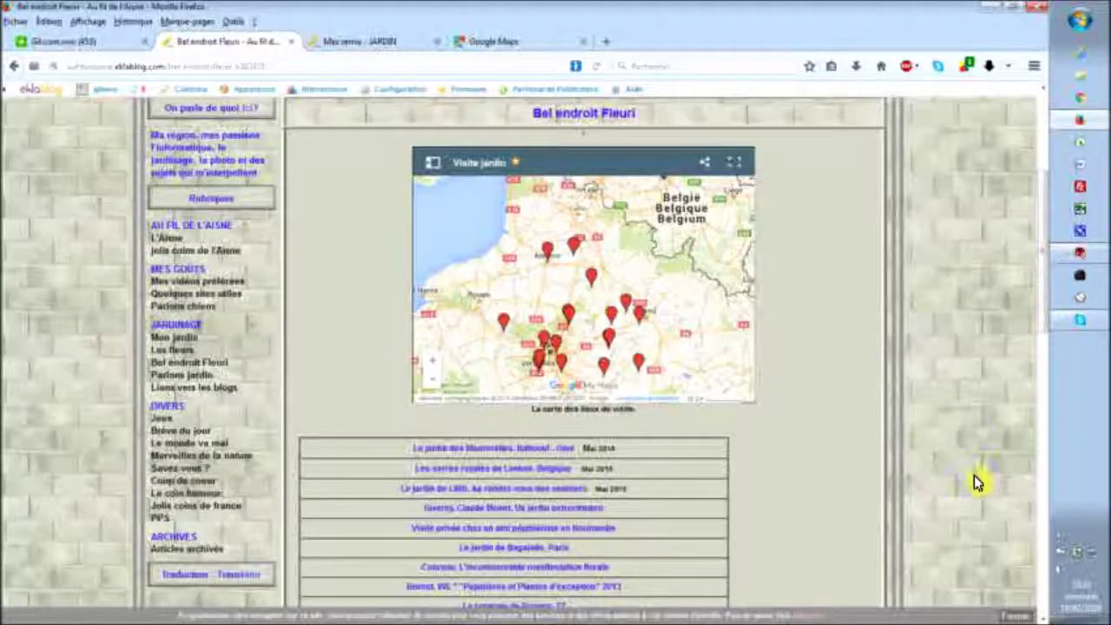
{"action": "scroll", "coordinate": [974, 483], "scroll_direction": "down", "scroll_amount": 3}
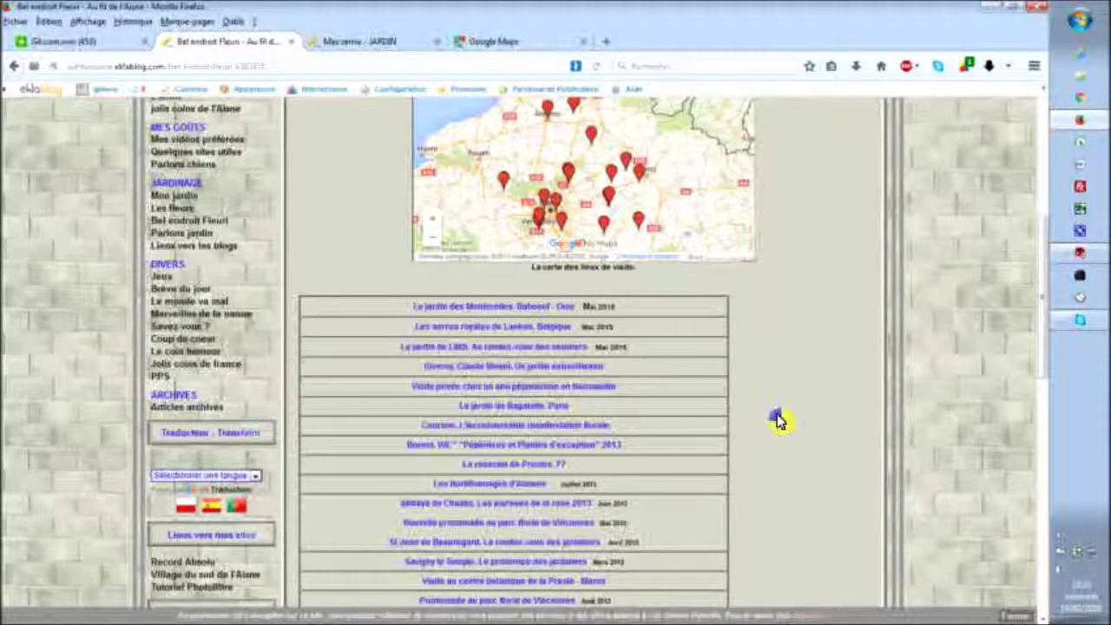
{"action": "scroll", "coordinate": [790, 434], "scroll_direction": "up", "scroll_amount": 3}
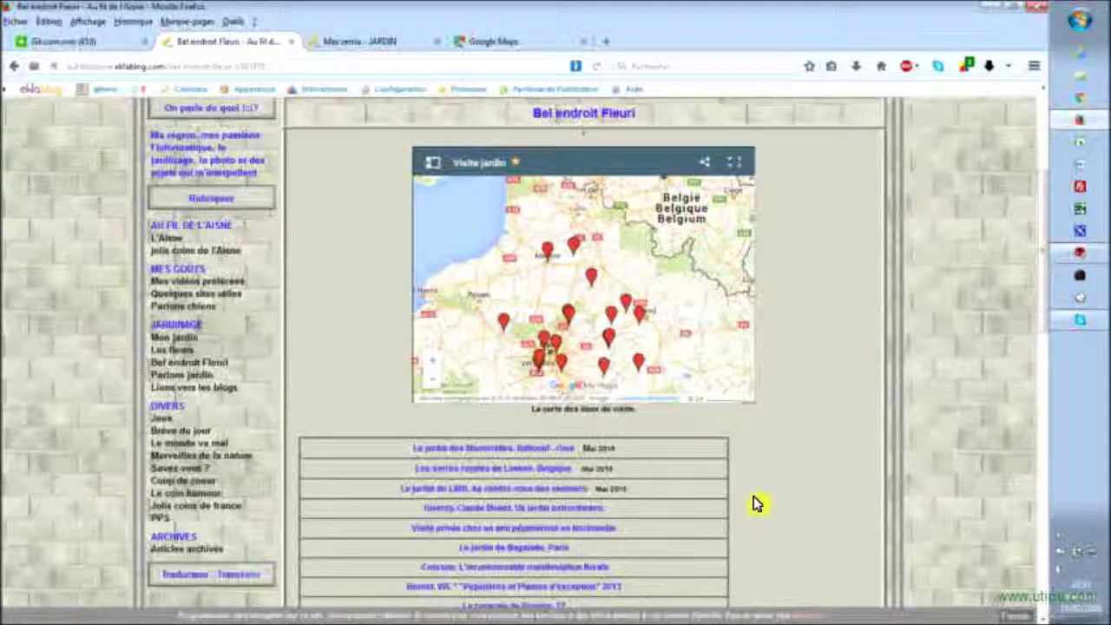
{"action": "left_click", "coordinate": [734, 163]}
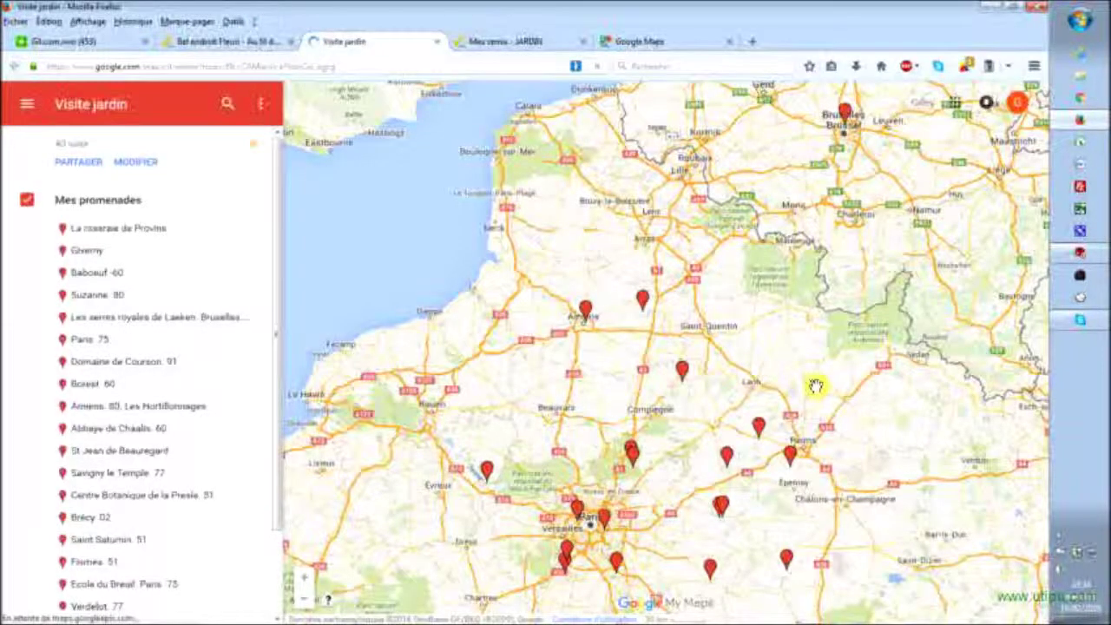
Step: View the details of the Giverny place on the Visite jardin map and return to the place list
{"action": "scroll", "coordinate": [814, 385], "scroll_direction": "down", "scroll_amount": 1}
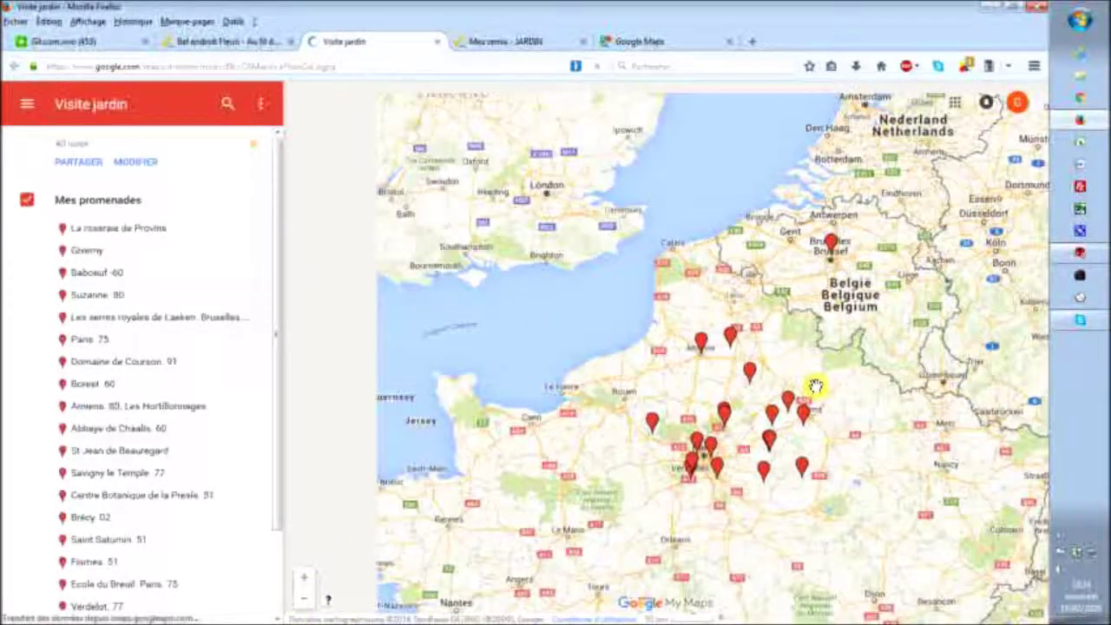
{"action": "left_click_drag", "start_coordinate": [894, 420], "coordinate": [781, 385]}
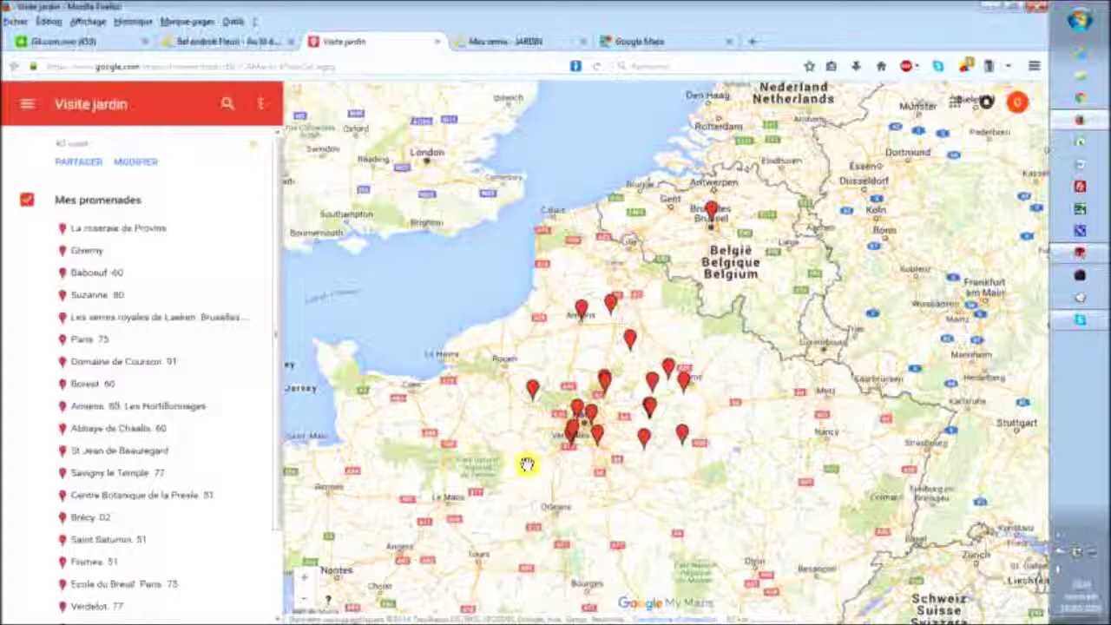
{"action": "left_click", "coordinate": [87, 254]}
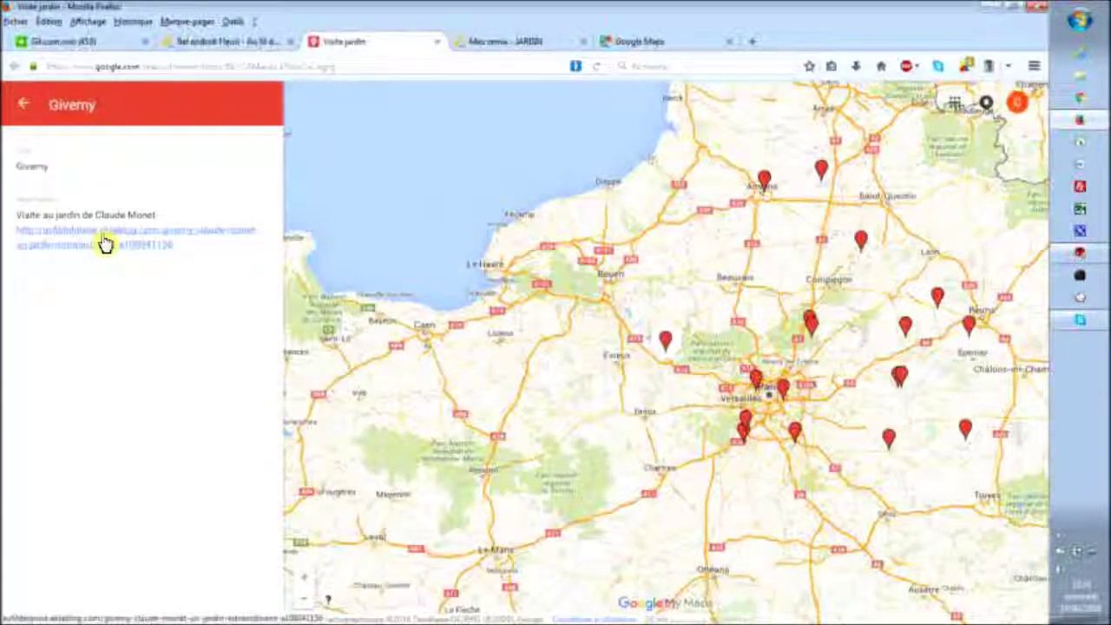
{"action": "left_click", "coordinate": [25, 108]}
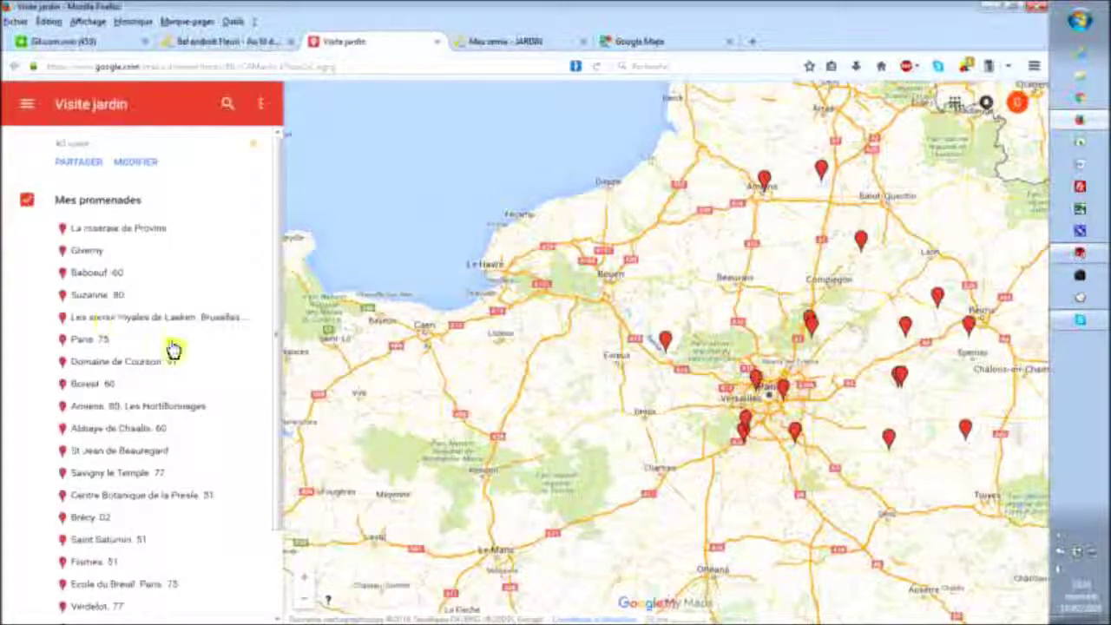
Step: View the details of the Baboeuf and Amiens markers on the map, then return to the place list
{"action": "left_click_drag", "start_coordinate": [671, 268], "coordinate": [540, 342]}
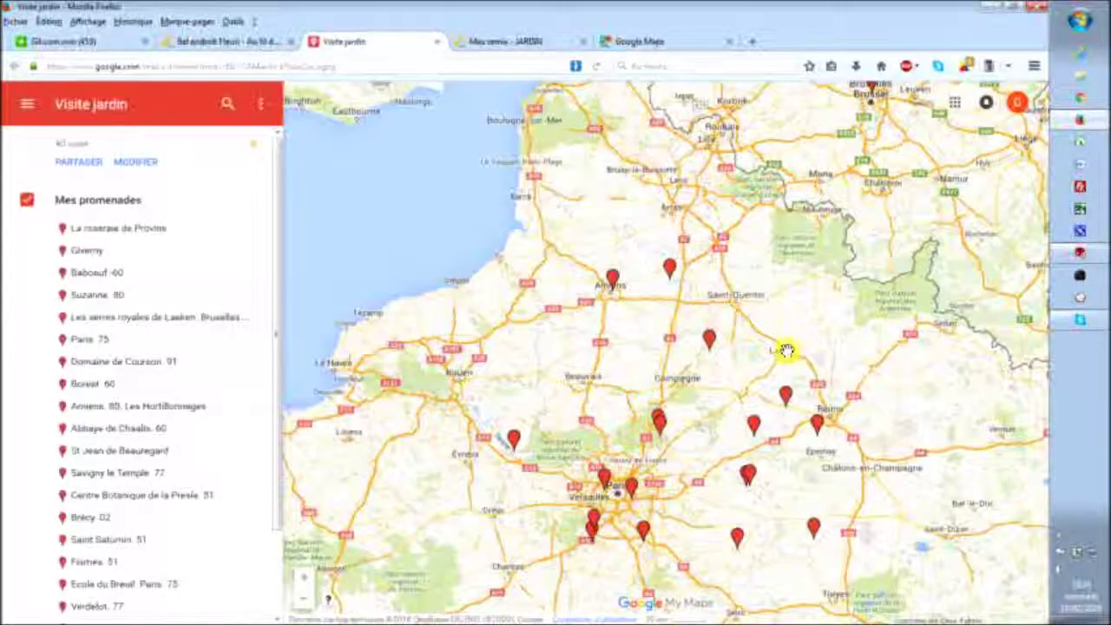
{"action": "left_click", "coordinate": [710, 344]}
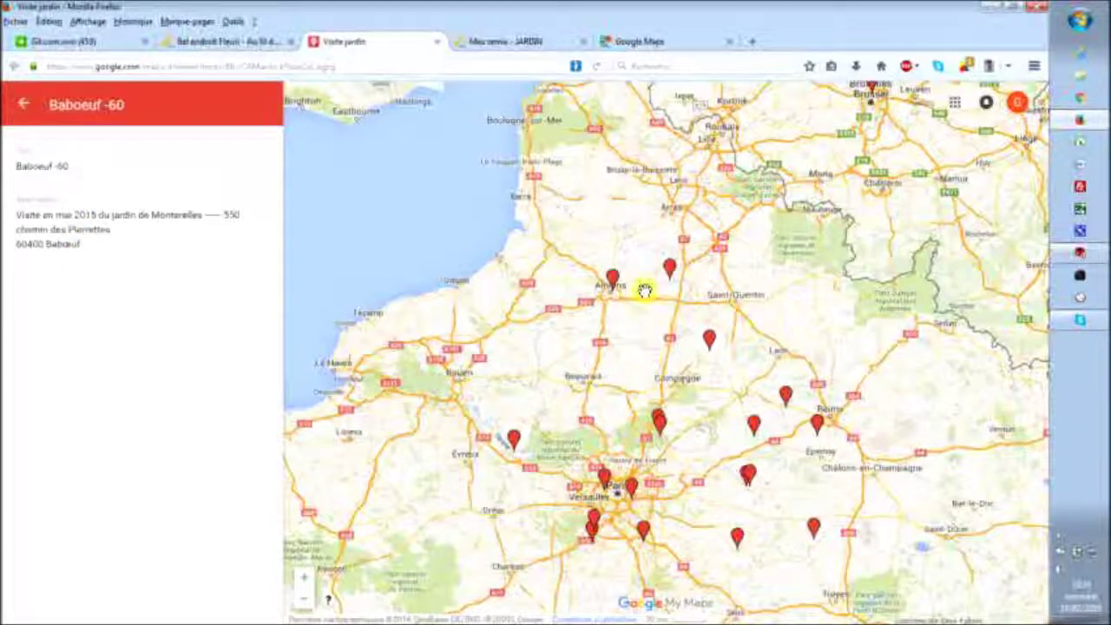
{"action": "left_click", "coordinate": [612, 281]}
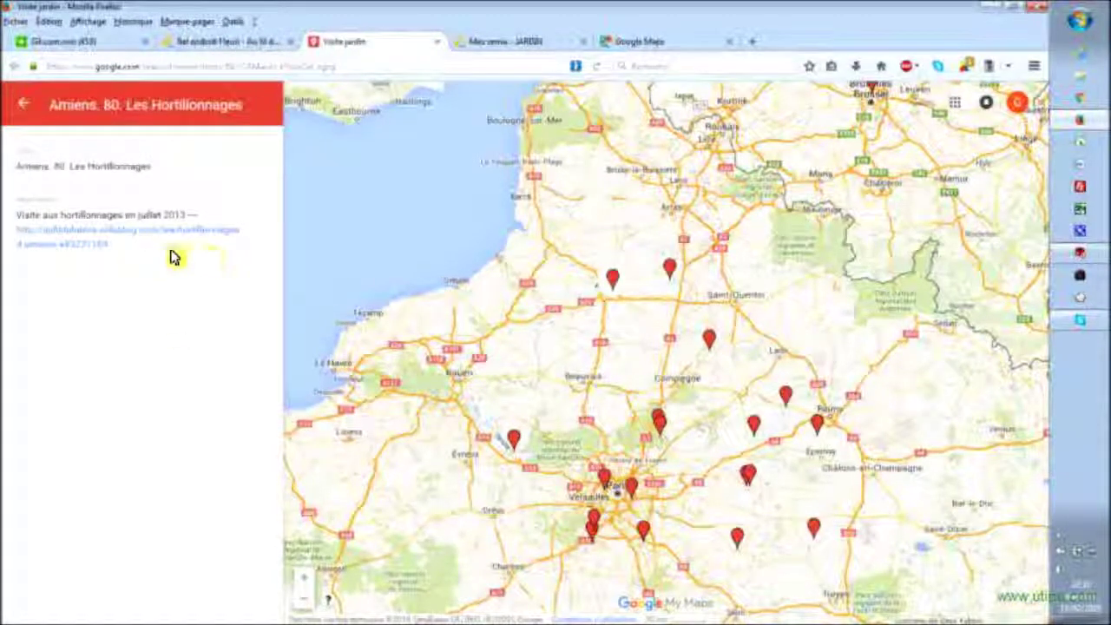
{"action": "left_click", "coordinate": [24, 103]}
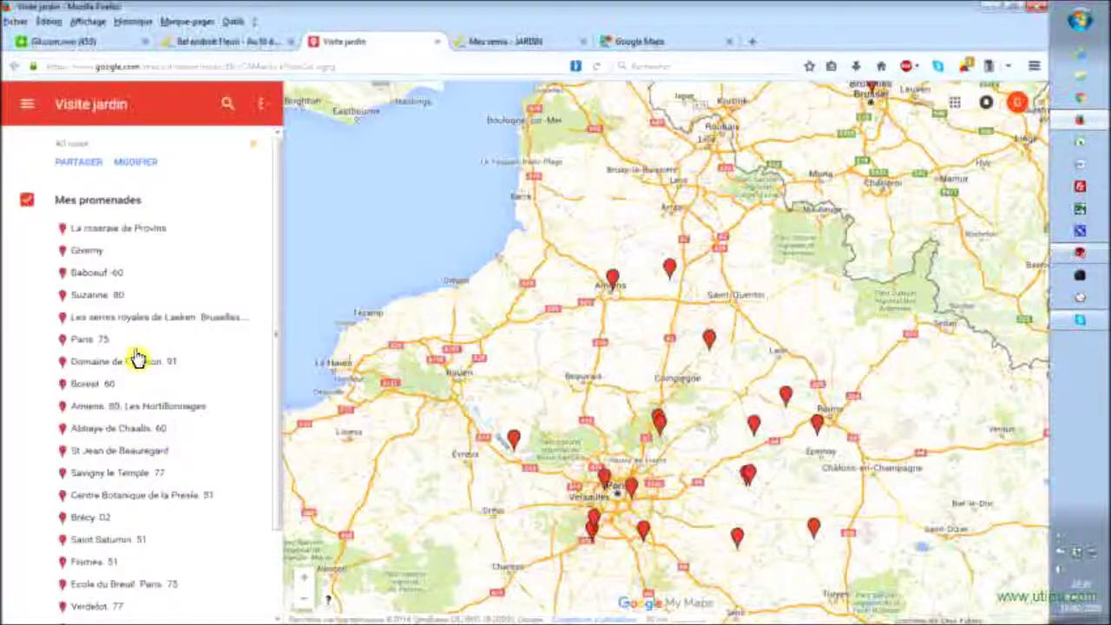
Step: View the details of the Brussels marker for the Laeken royal greenhouses and close the Visite jardin map
{"action": "scroll", "coordinate": [137, 357], "scroll_direction": "down", "scroll_amount": 1}
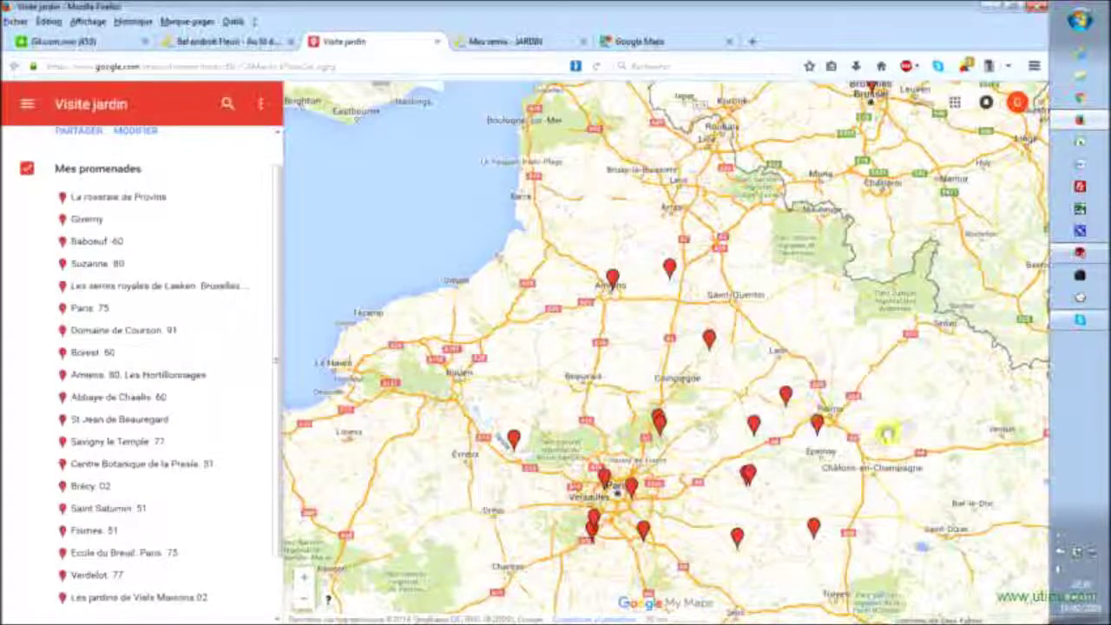
{"action": "left_click_drag", "start_coordinate": [880, 441], "coordinate": [781, 495]}
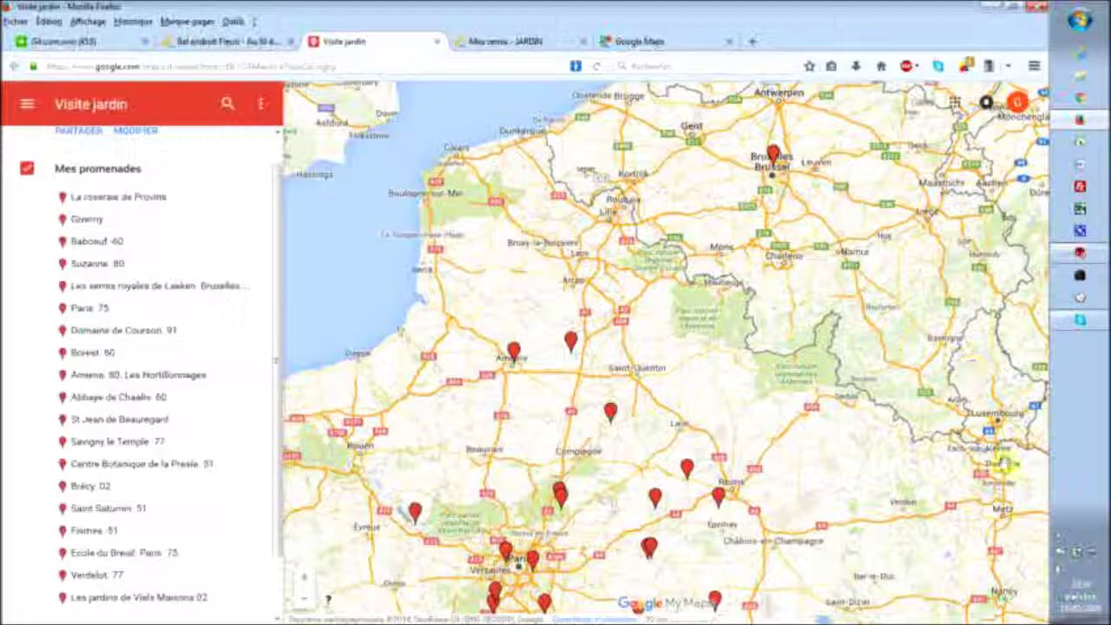
{"action": "left_click_drag", "start_coordinate": [775, 164], "coordinate": [779, 160]}
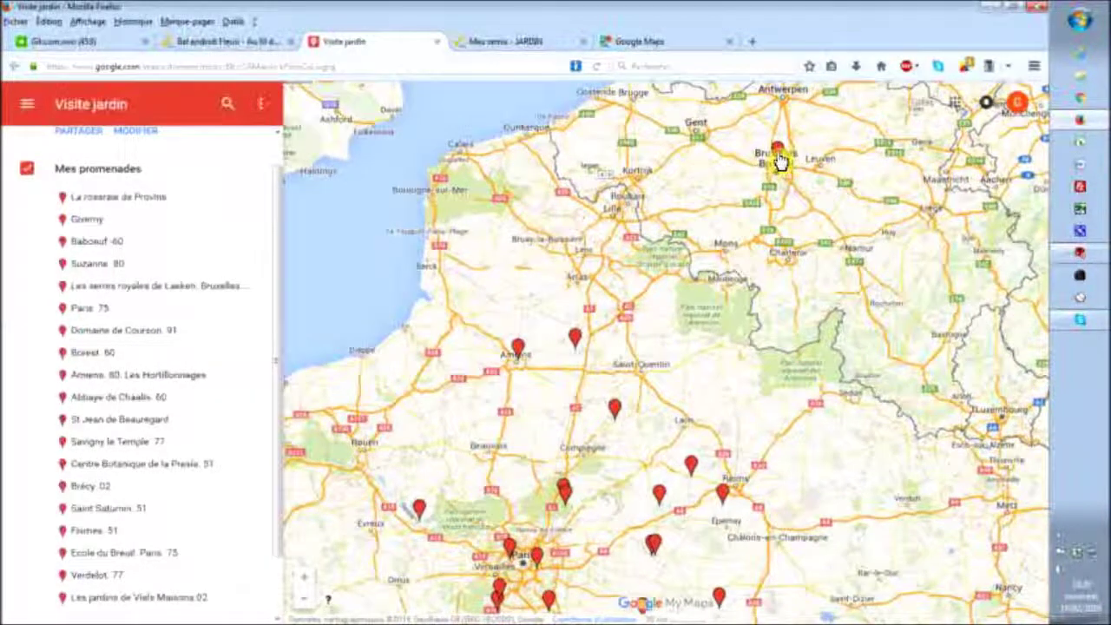
{"action": "left_click", "coordinate": [779, 155]}
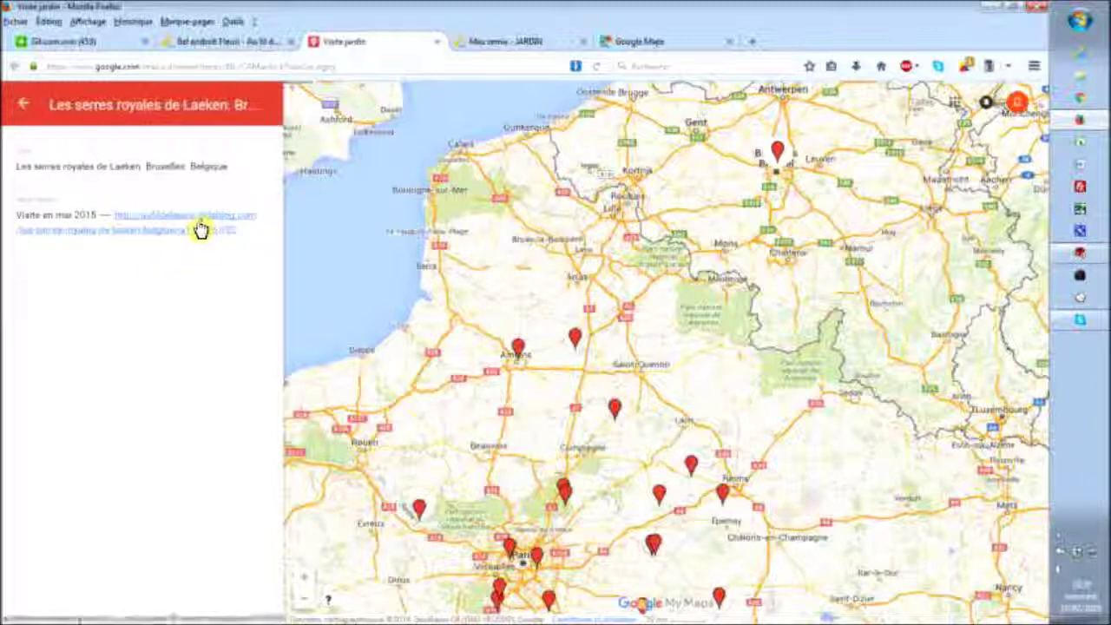
{"action": "left_click", "coordinate": [408, 276]}
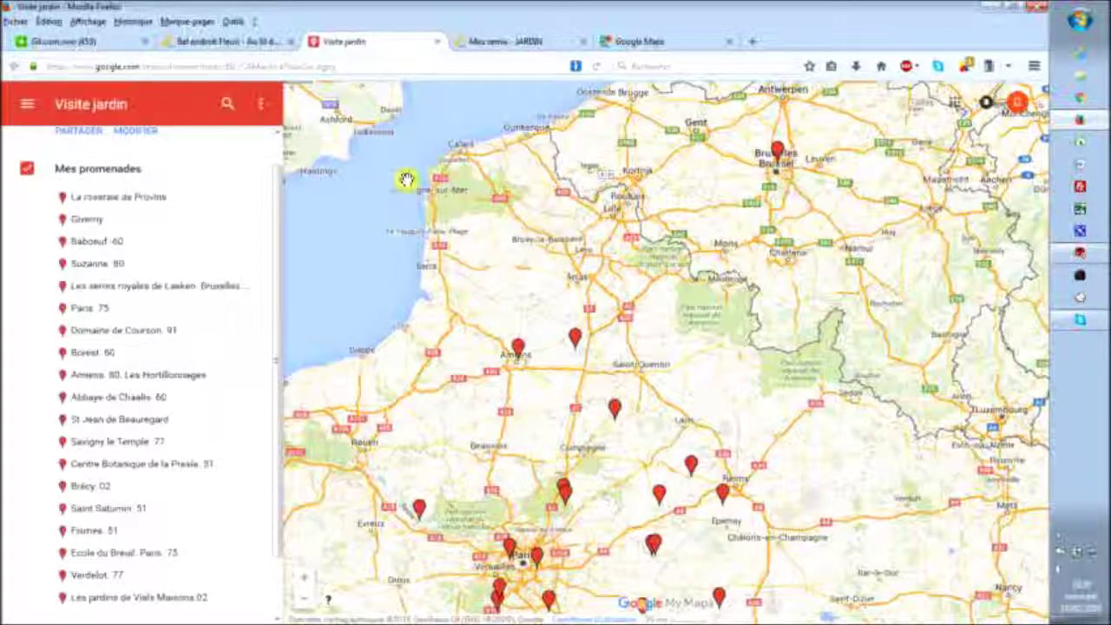
{"action": "left_click", "coordinate": [436, 41]}
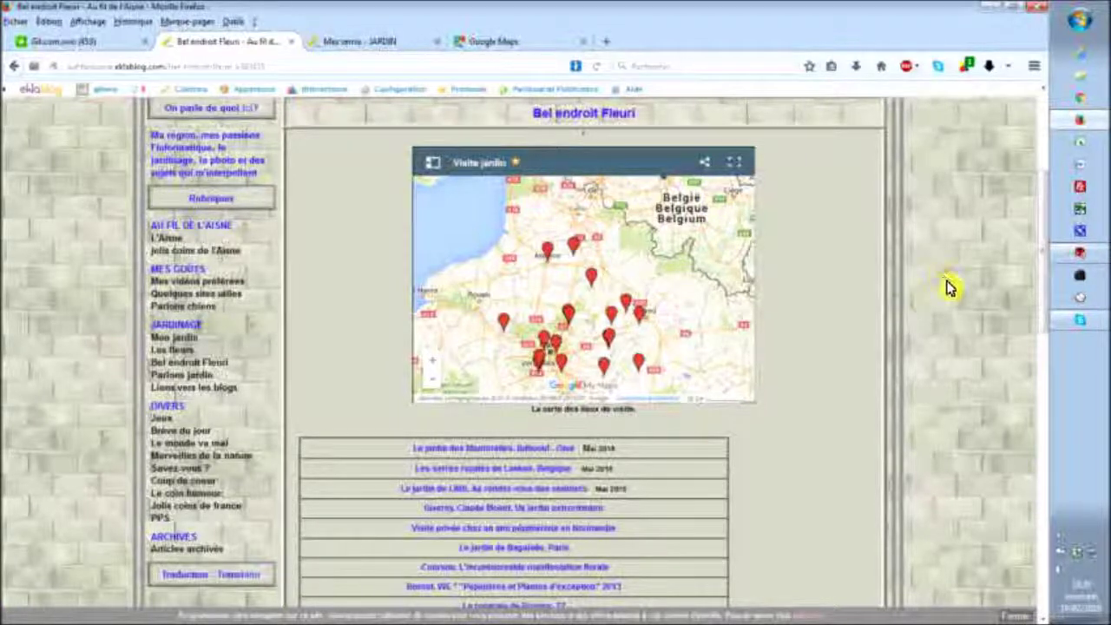
Step: Go to the JARDIN blog's Accueil page and start writing a new article
{"action": "left_click", "coordinate": [373, 42]}
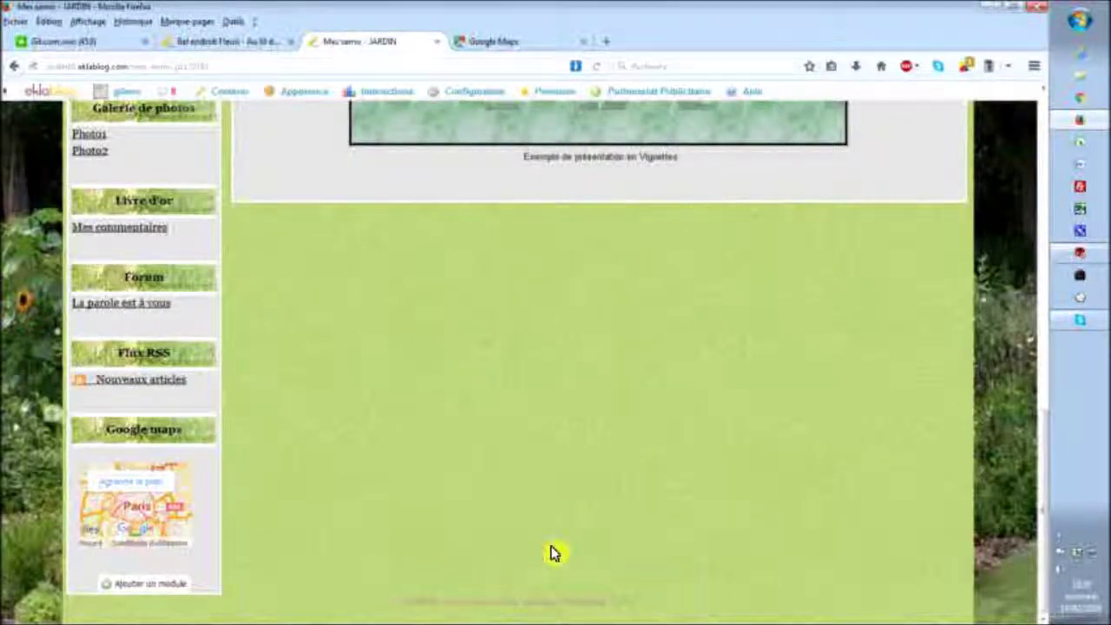
{"action": "scroll", "coordinate": [551, 551], "scroll_direction": "up", "scroll_amount": 5}
{"action": "scroll", "coordinate": [551, 553], "scroll_direction": "up", "scroll_amount": 4}
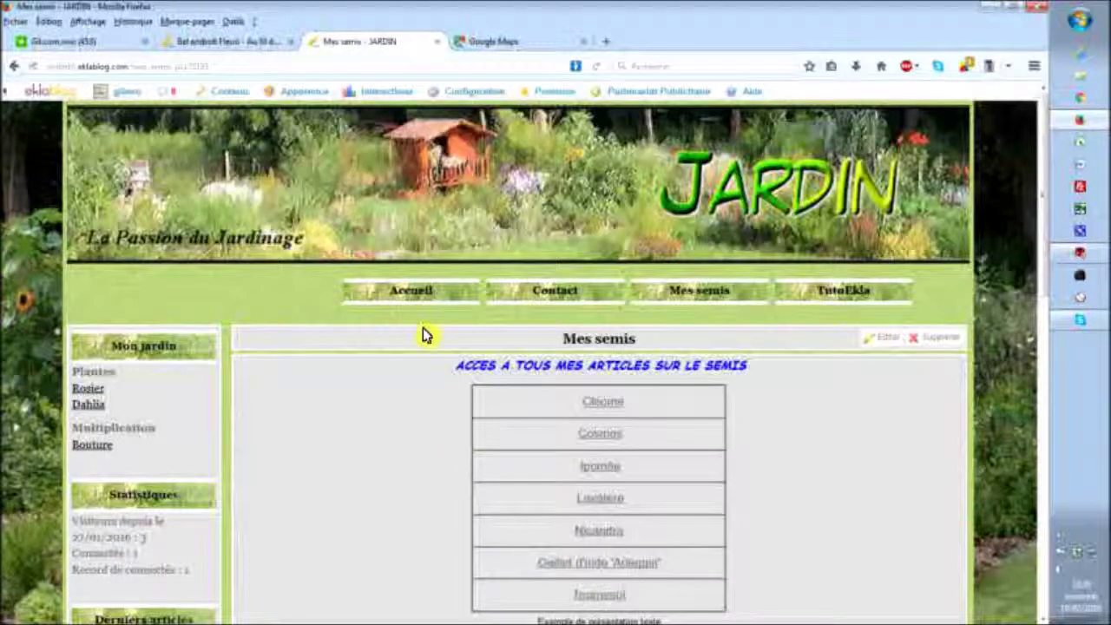
{"action": "left_click", "coordinate": [411, 299]}
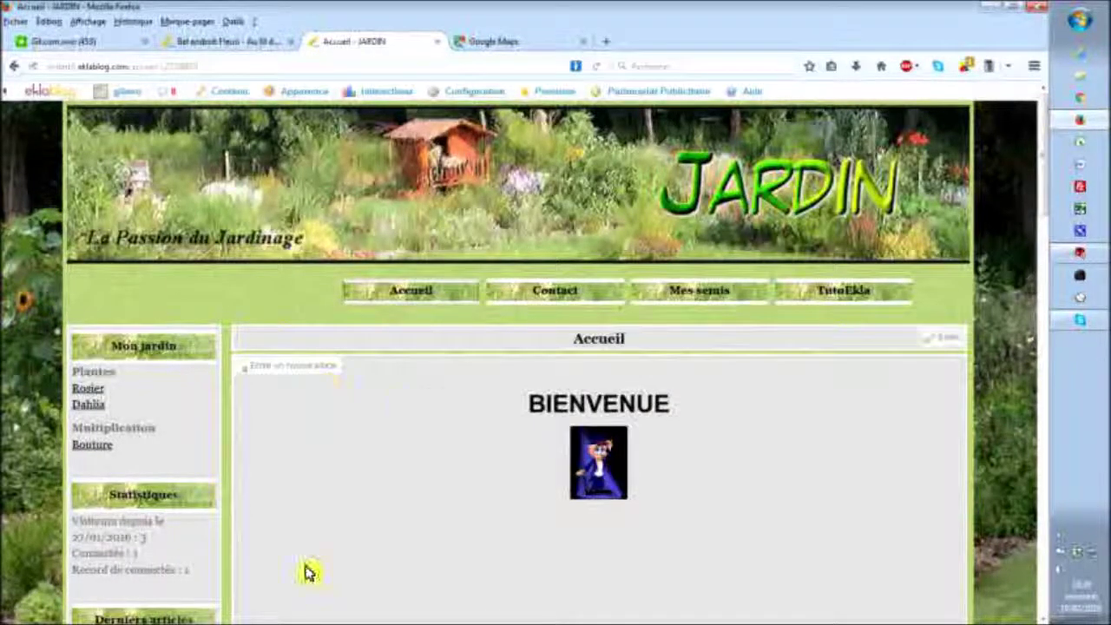
{"action": "scroll", "coordinate": [293, 570], "scroll_direction": "down", "scroll_amount": 2}
{"action": "scroll", "coordinate": [292, 555], "scroll_direction": "up", "scroll_amount": 2}
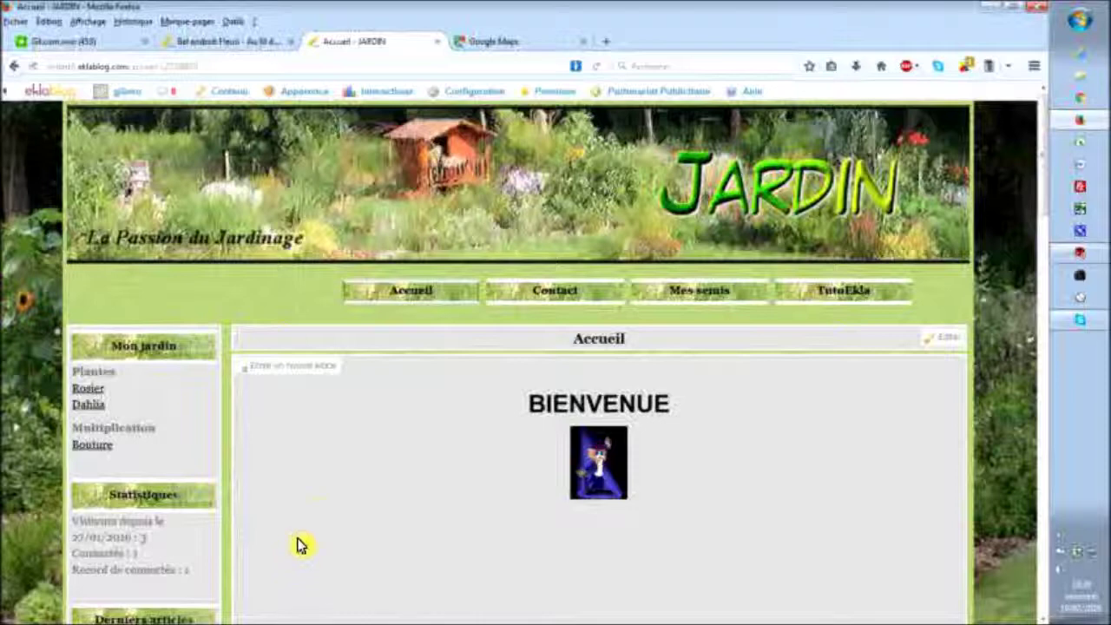
{"action": "left_click", "coordinate": [297, 367]}
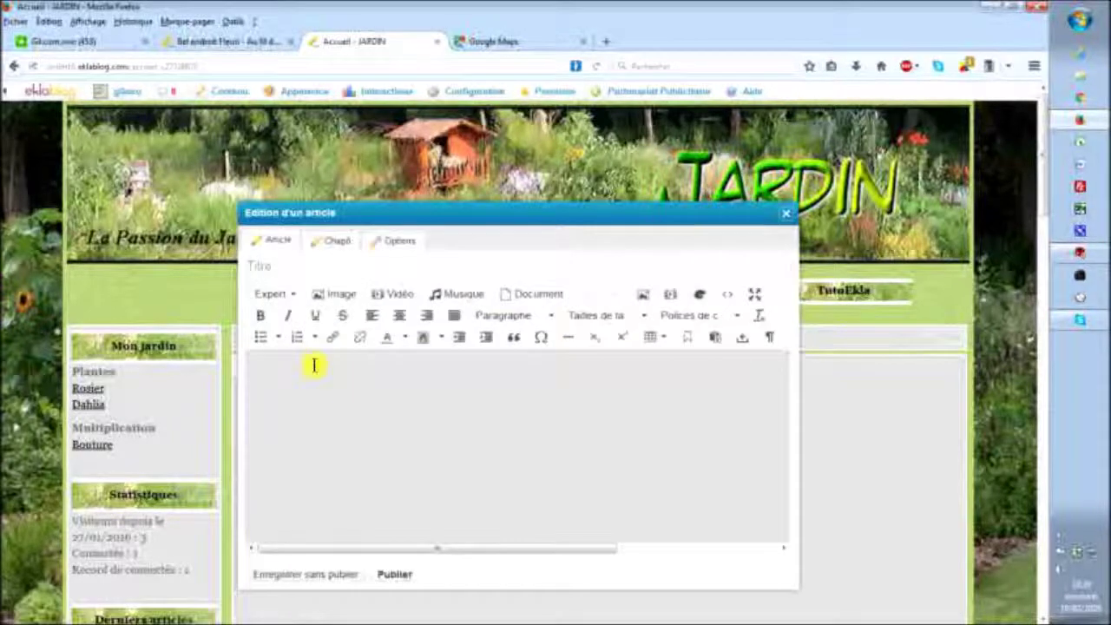
Step: Switch to Google Maps and search for Paris
{"action": "left_click", "coordinate": [520, 44]}
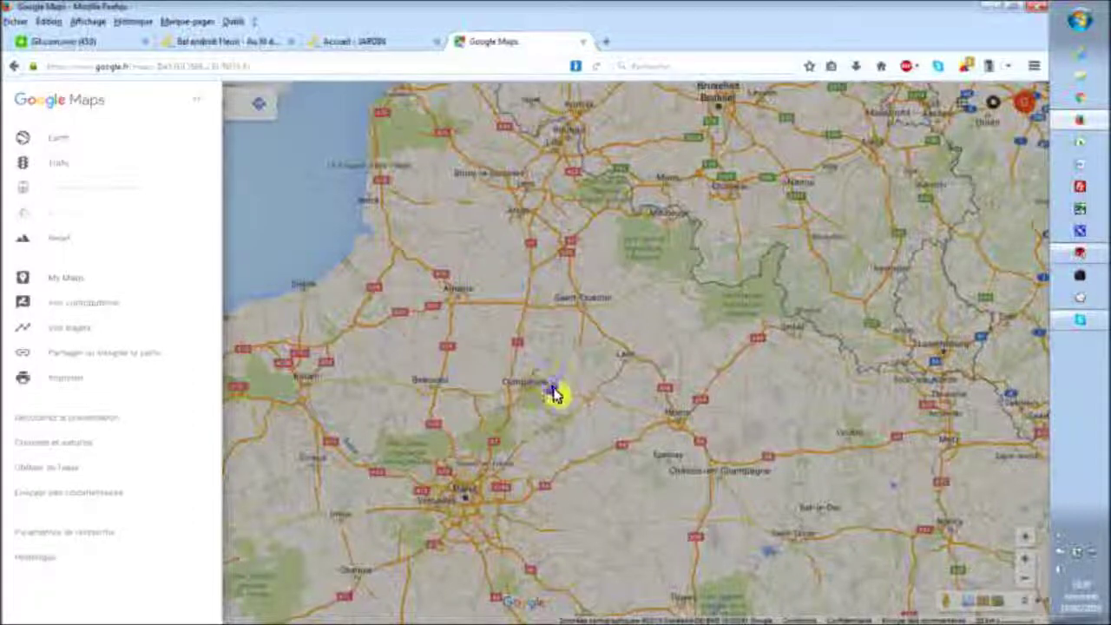
{"action": "left_click", "coordinate": [581, 385]}
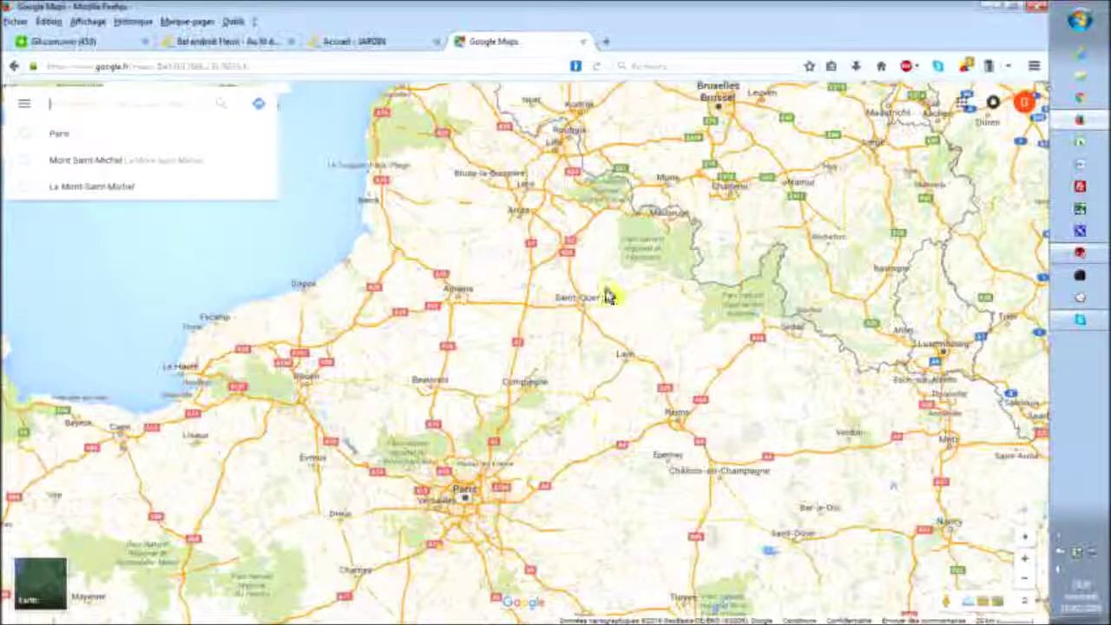
{"action": "type", "text": "Paris"}
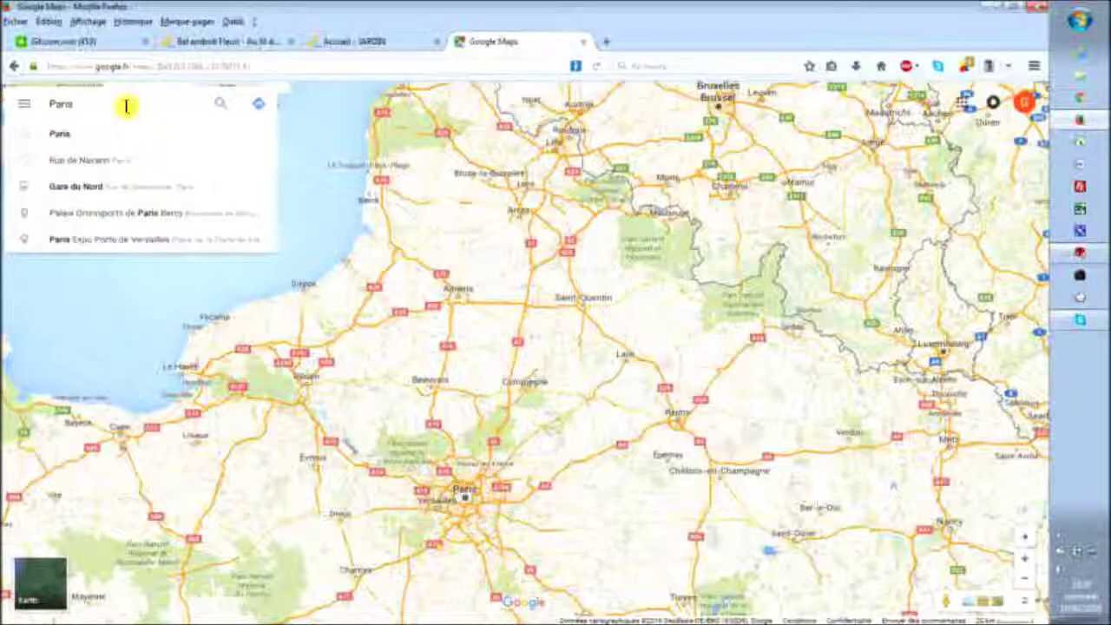
{"action": "key", "text": "Return"}
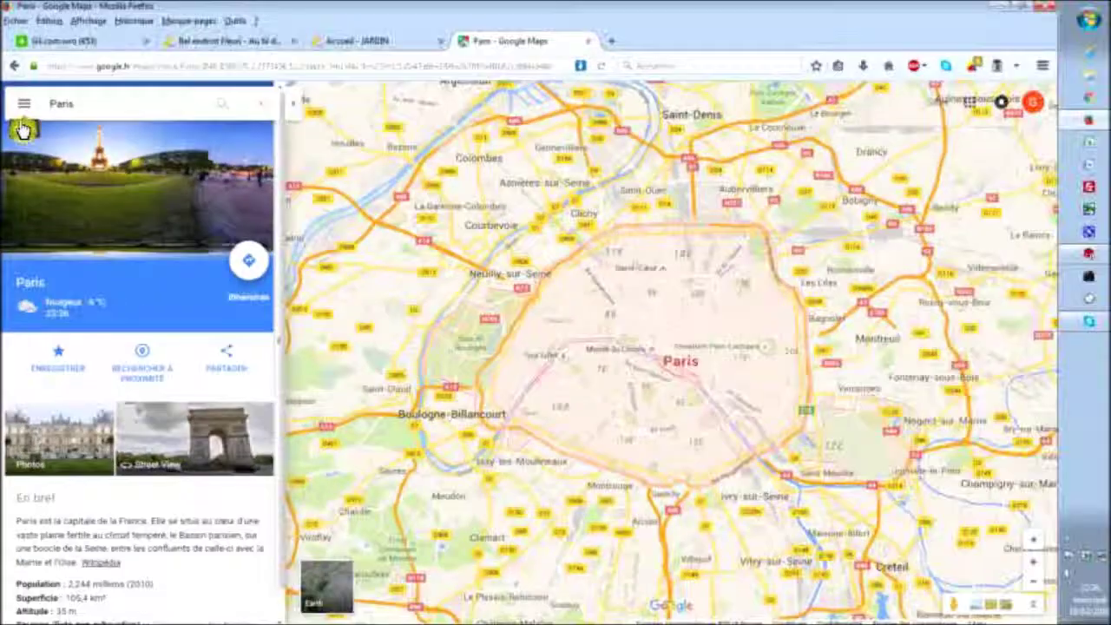
Step: Copy the medium-size (Moyenne) embed code for the Paris map from the share-or-embed options and close the dialog
{"action": "left_click", "coordinate": [27, 79]}
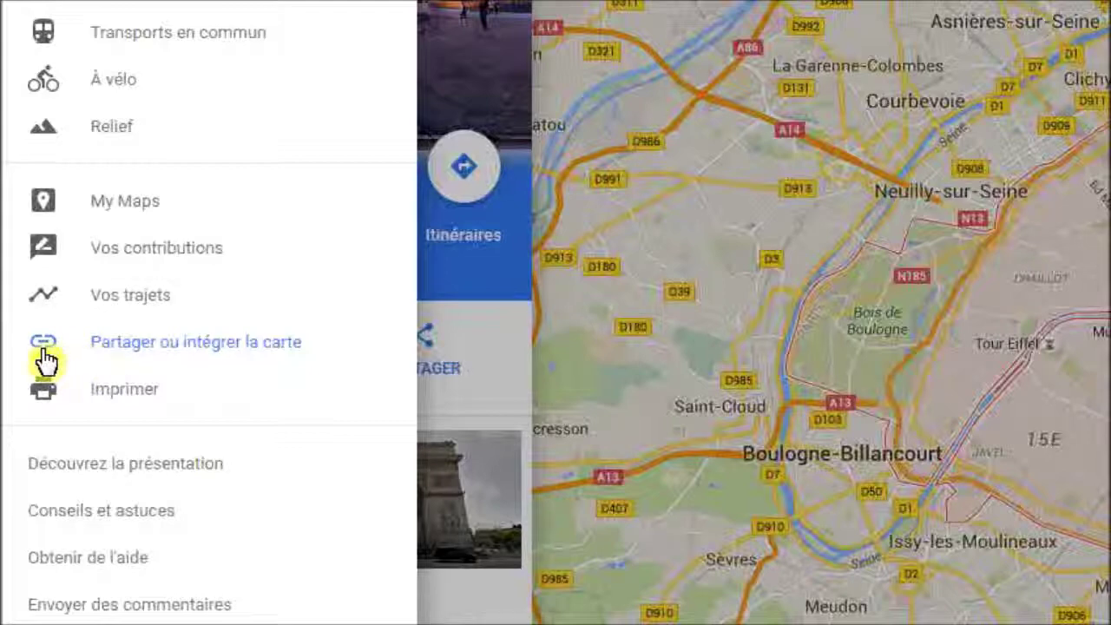
{"action": "left_click", "coordinate": [149, 352]}
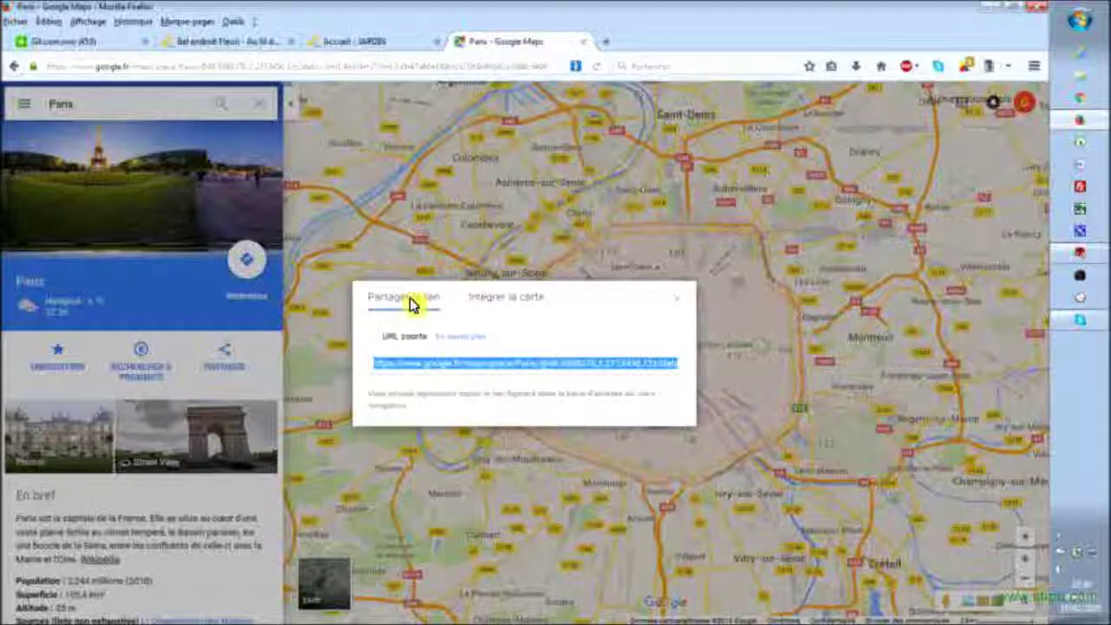
{"action": "left_click", "coordinate": [500, 301]}
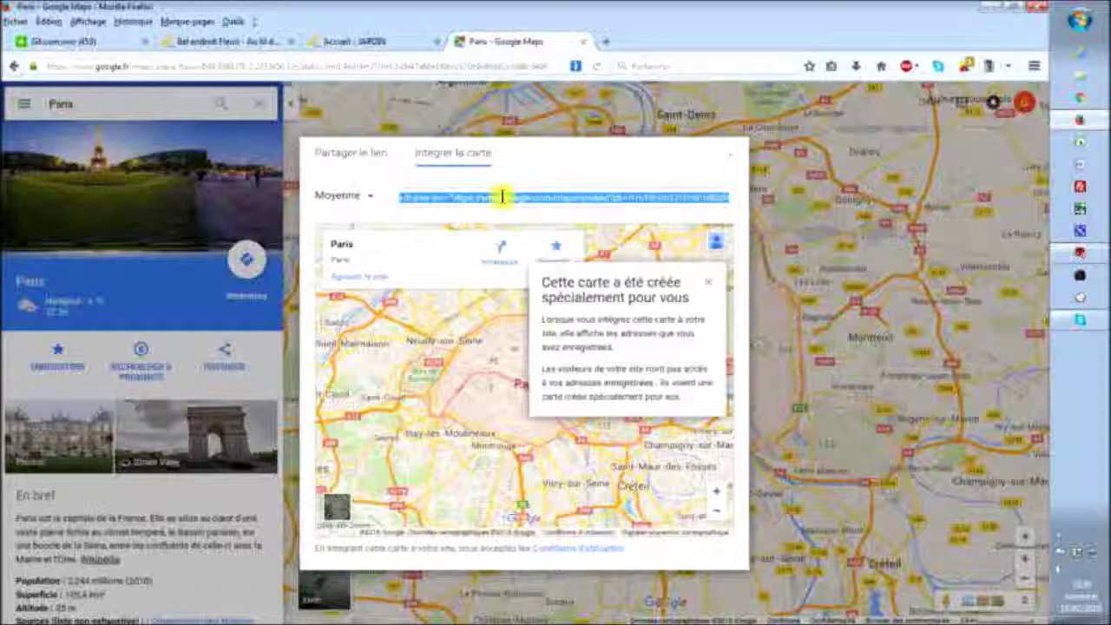
{"action": "left_click", "coordinate": [729, 162]}
Step: Return to the JARDIN blog's article editor and paste the map's iframe embed code into the article's HTML source
{"action": "left_click", "coordinate": [372, 43]}
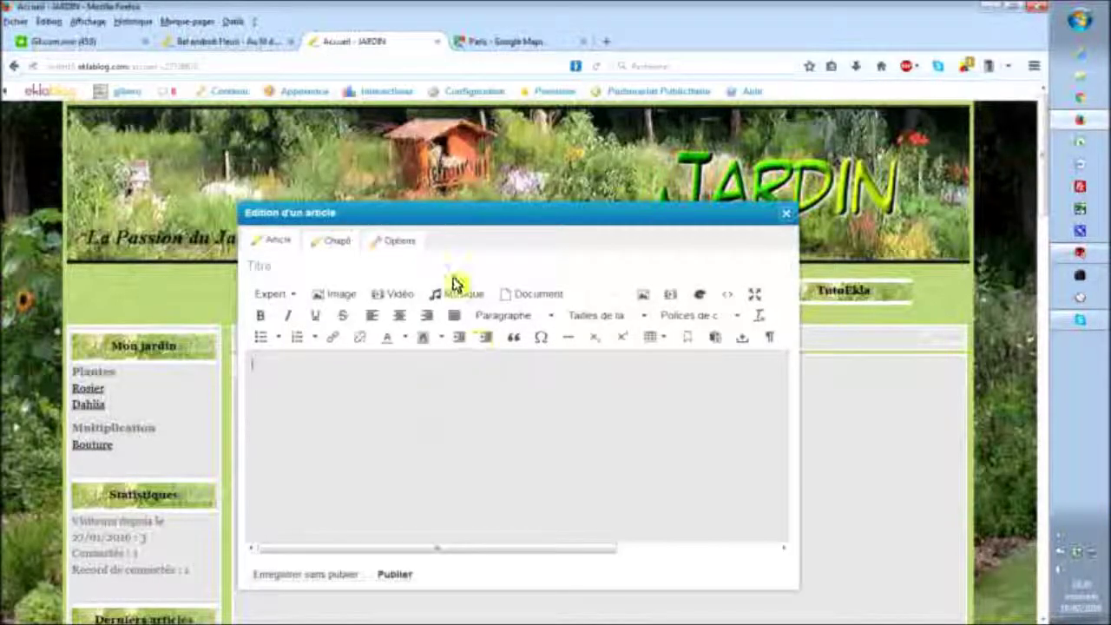
{"action": "left_click_drag", "start_coordinate": [461, 217], "coordinate": [477, 145]}
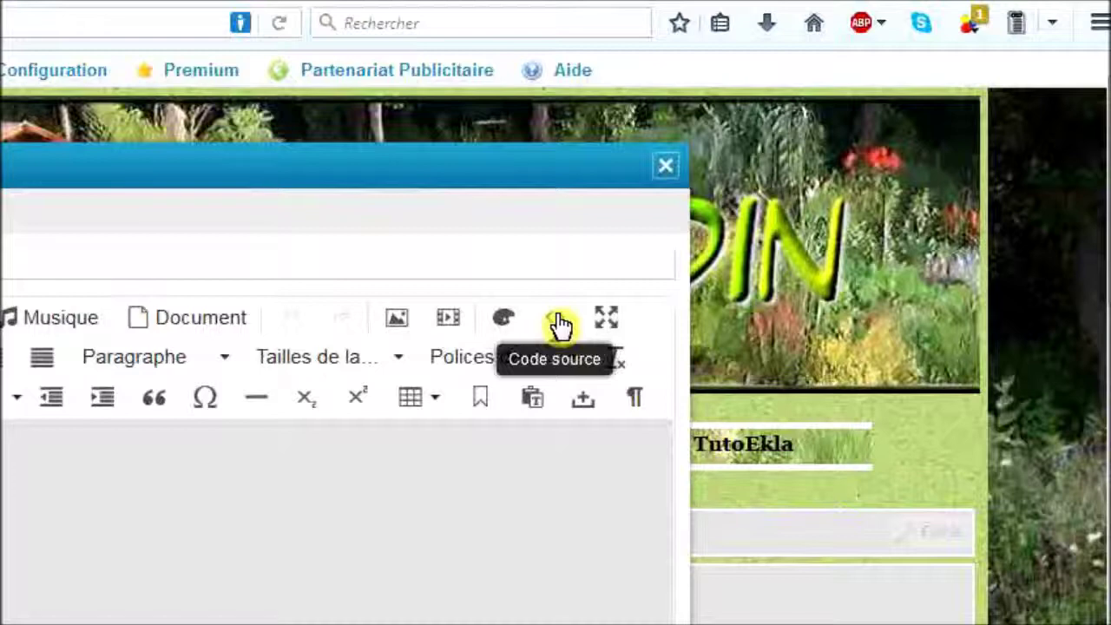
{"action": "left_click", "coordinate": [559, 323]}
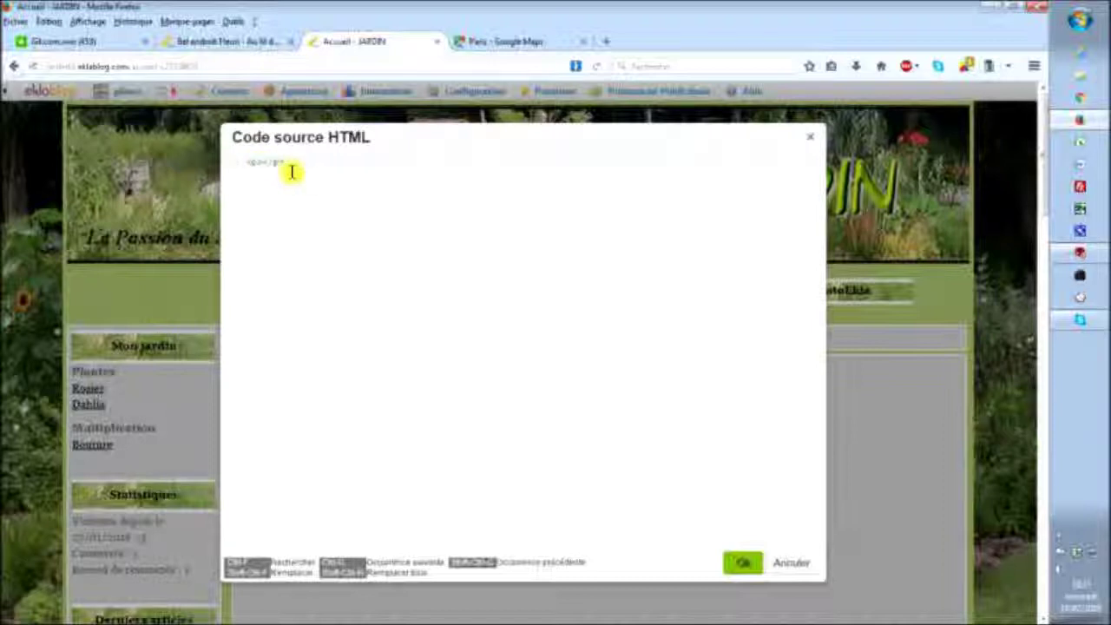
{"action": "key", "text": "ctrl+v"}
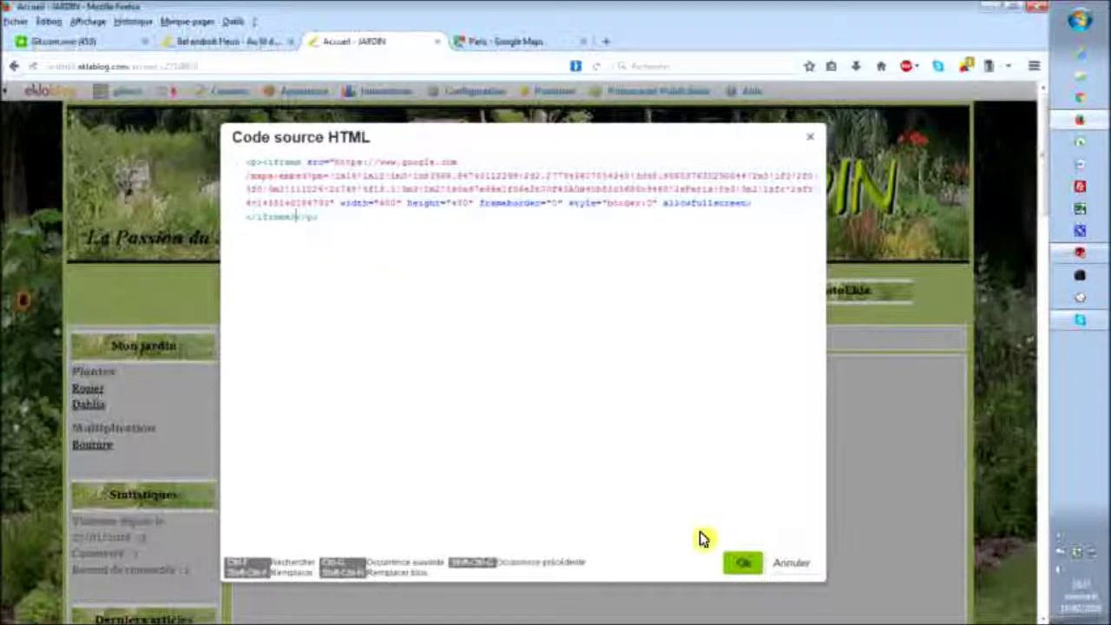
{"action": "left_click", "coordinate": [742, 566]}
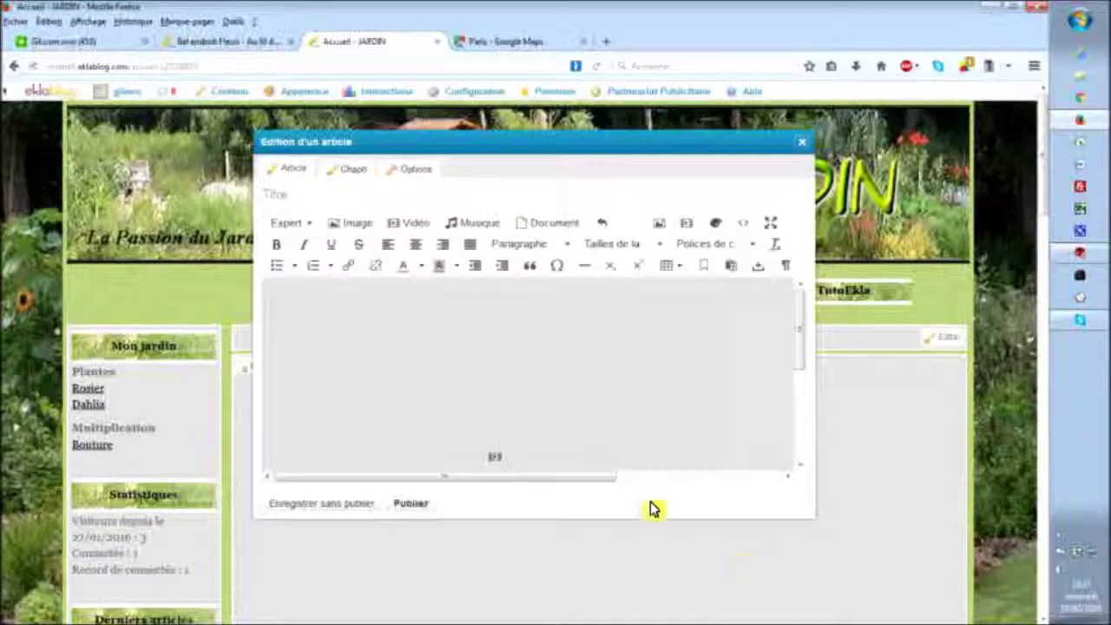
Step: Shrink the embedded map frame to less than half its original width in the article and centre it
{"action": "left_click", "coordinate": [495, 378]}
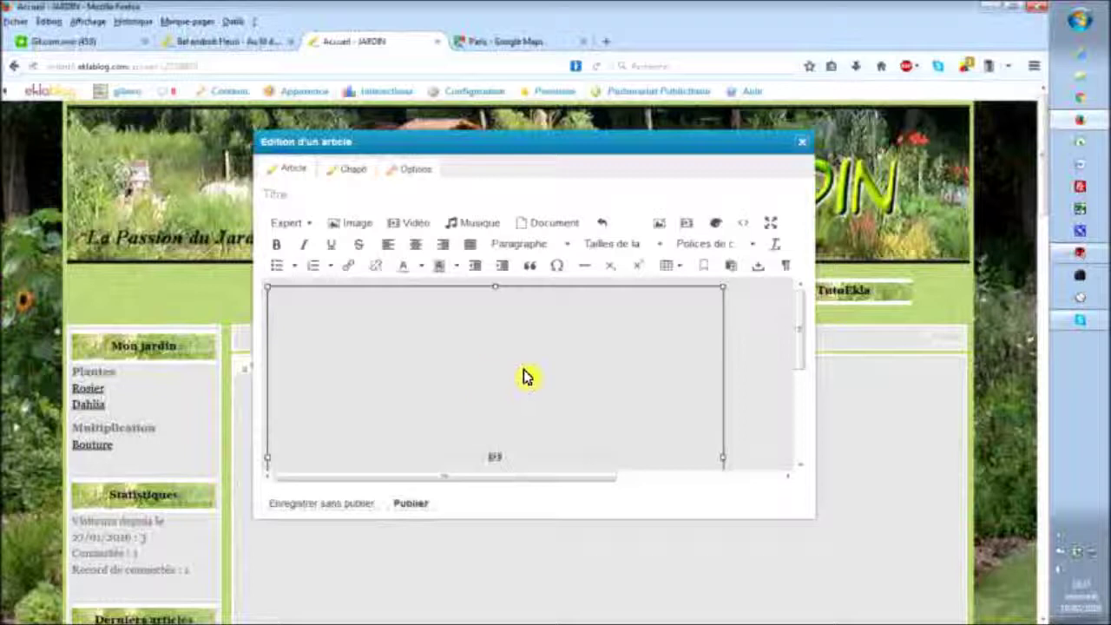
{"action": "left_click_drag", "start_coordinate": [722, 289], "coordinate": [560, 407]}
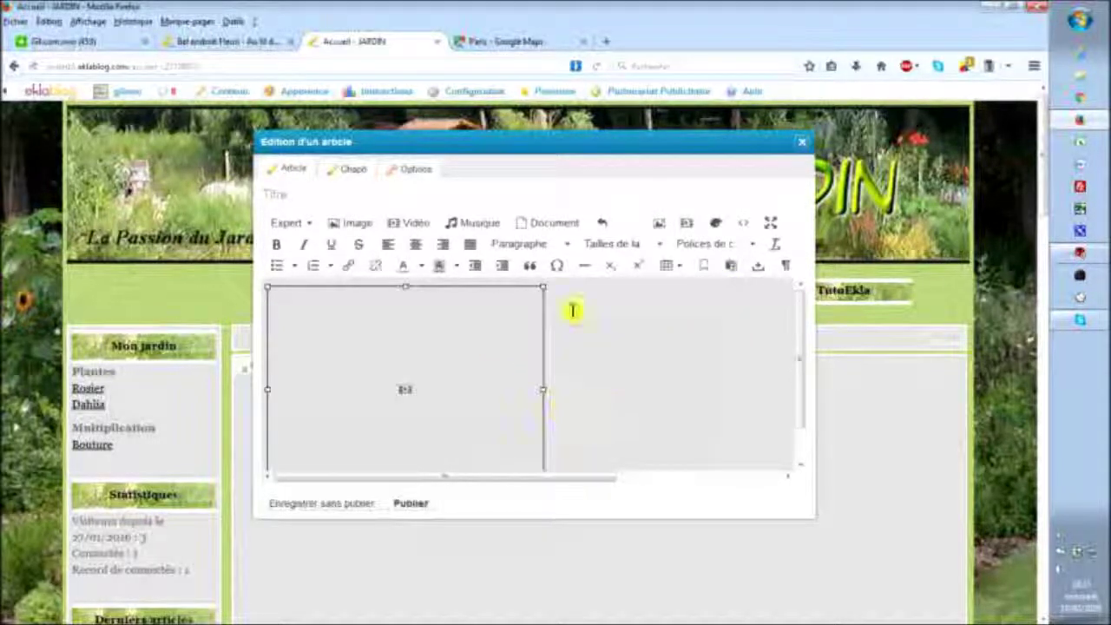
{"action": "left_click_drag", "start_coordinate": [542, 288], "coordinate": [459, 355]}
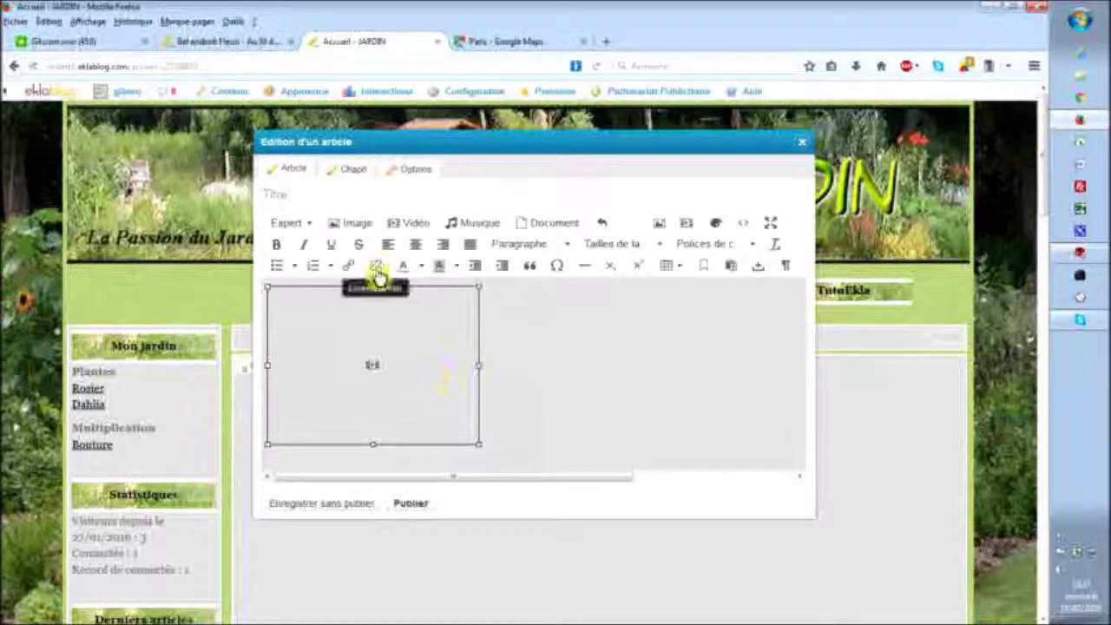
{"action": "left_click", "coordinate": [409, 246]}
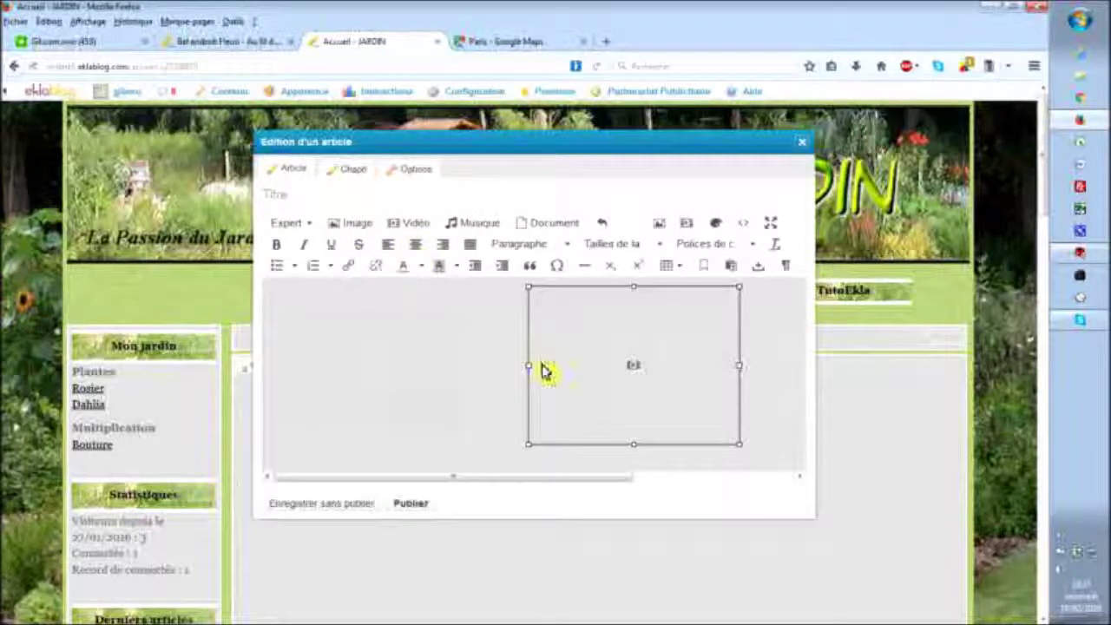
{"action": "left_click", "coordinate": [614, 469]}
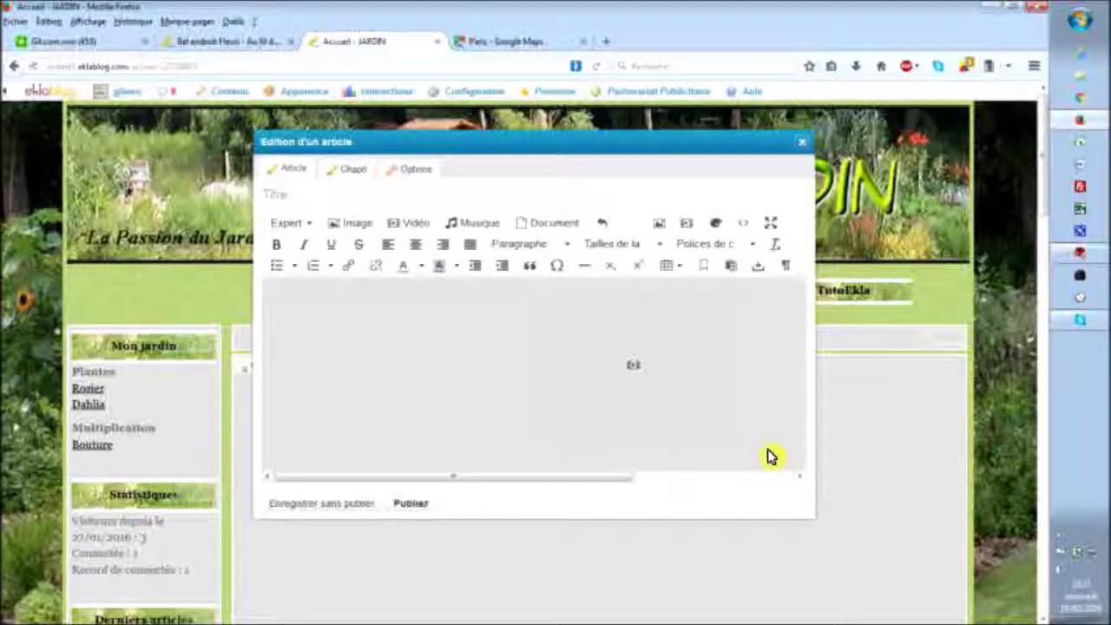
Step: Save the article without publishing it and move the editor window aside to uncover the page
{"action": "left_click", "coordinate": [632, 395]}
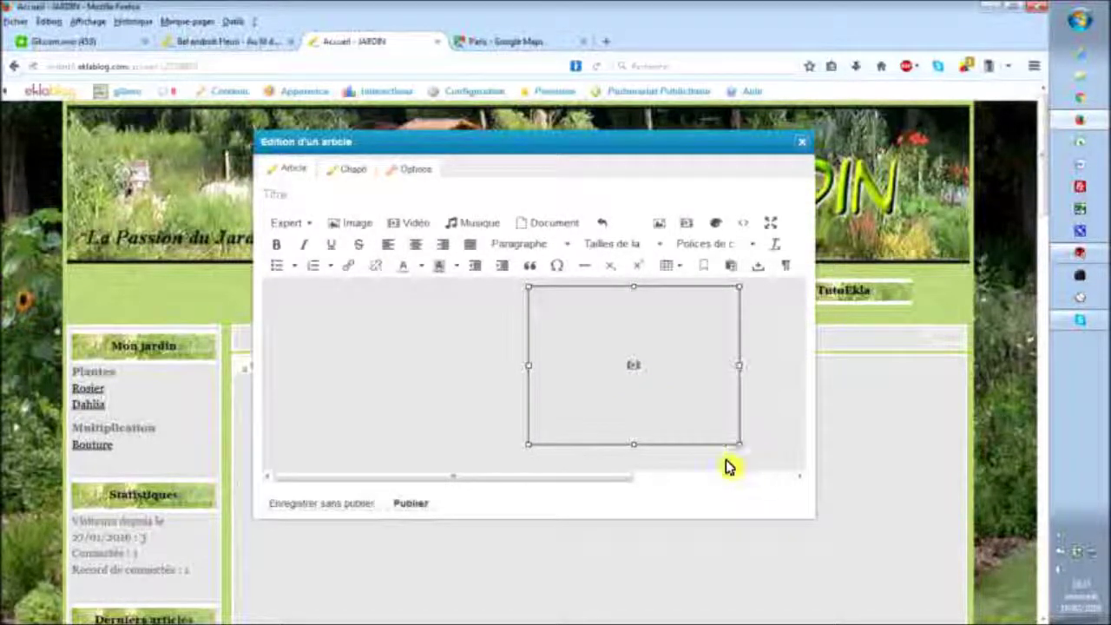
{"action": "left_click", "coordinate": [360, 509]}
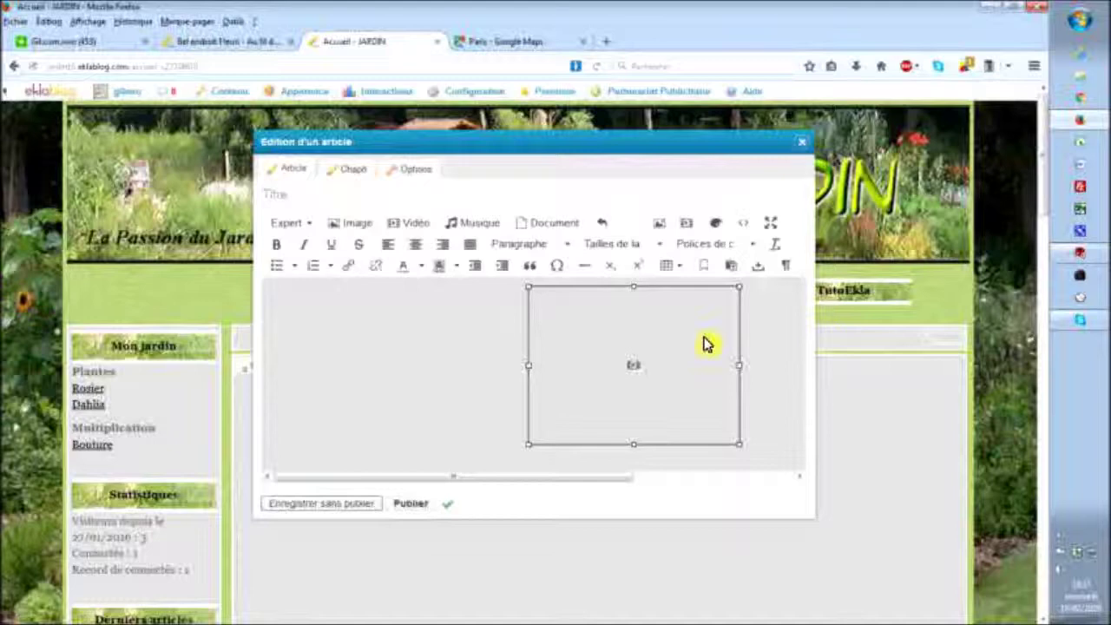
{"action": "left_click_drag", "start_coordinate": [759, 145], "coordinate": [248, 174]}
Step: Examine the embedded Paris map on the article page, dismiss its place card and close the article editor
{"action": "scroll", "coordinate": [822, 411], "scroll_direction": "down", "scroll_amount": 3}
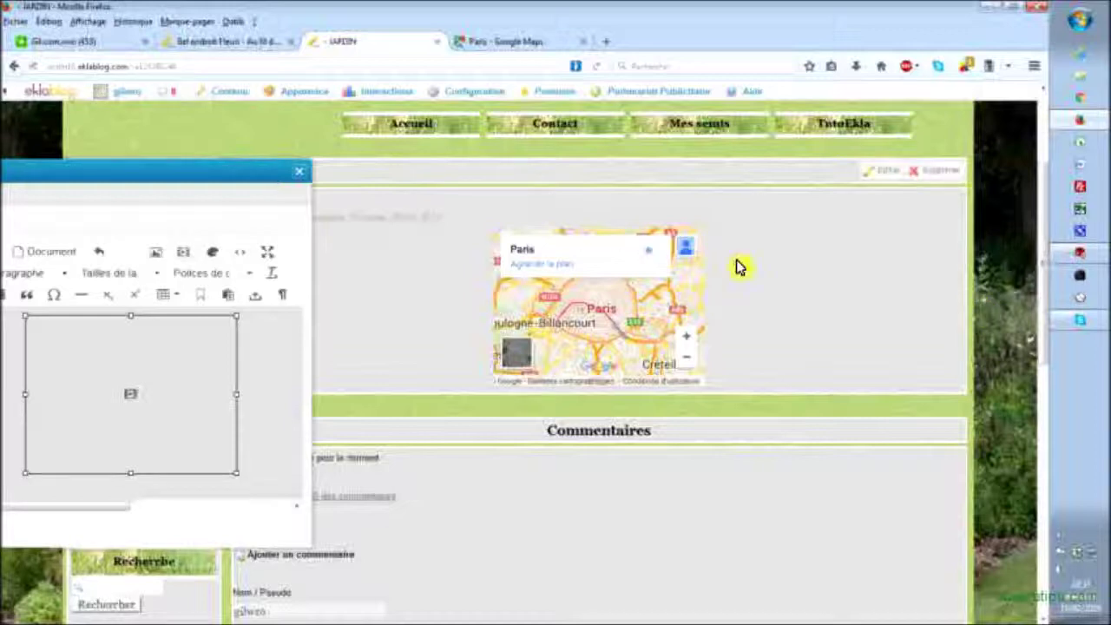
{"action": "scroll", "coordinate": [413, 533], "scroll_direction": "down", "scroll_amount": 3}
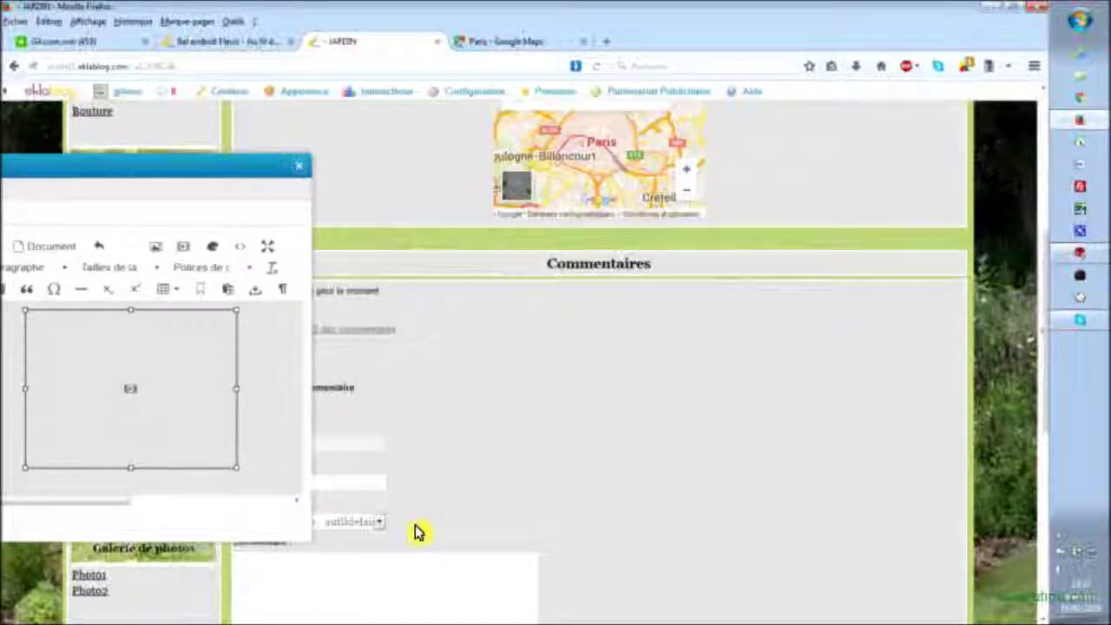
{"action": "scroll", "coordinate": [421, 530], "scroll_direction": "down", "scroll_amount": 5}
{"action": "scroll", "coordinate": [422, 528], "scroll_direction": "up", "scroll_amount": 10}
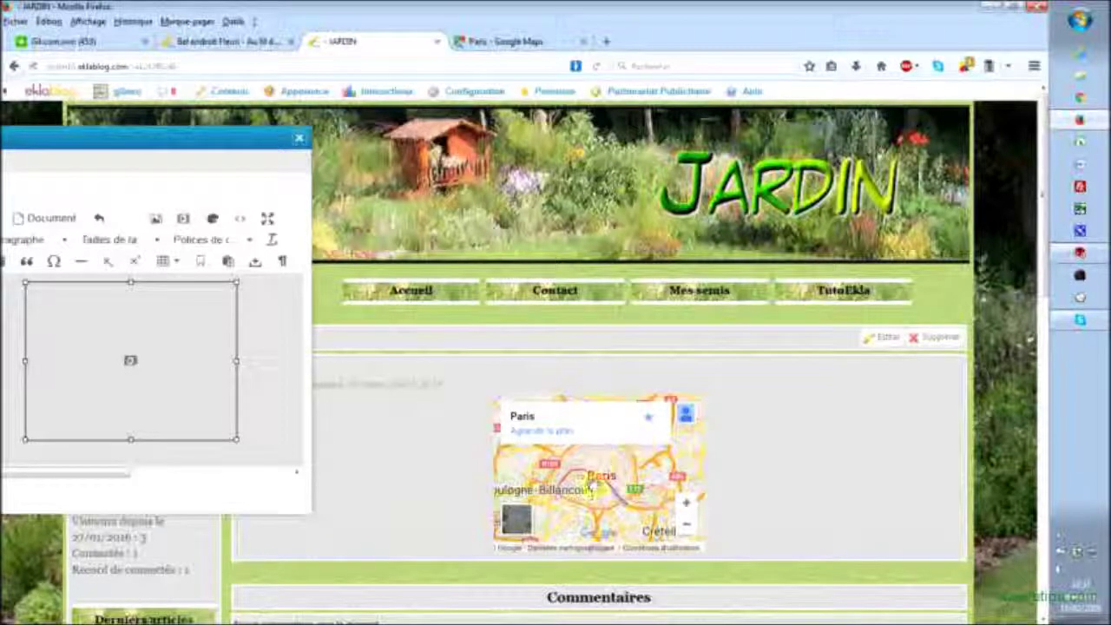
{"action": "left_click", "coordinate": [597, 487]}
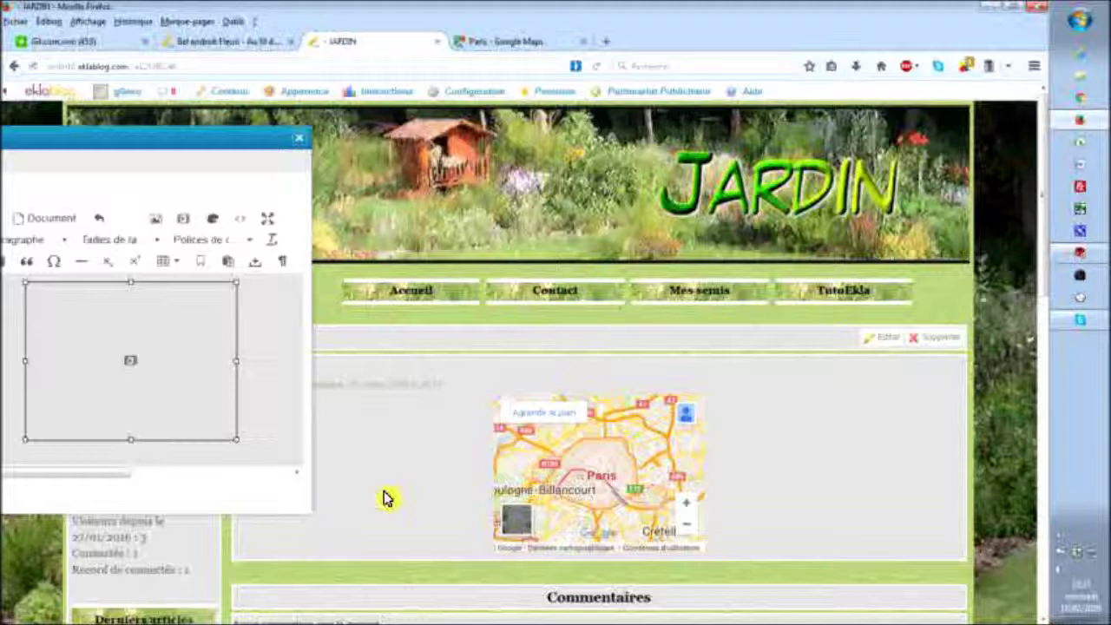
{"action": "left_click", "coordinate": [298, 137]}
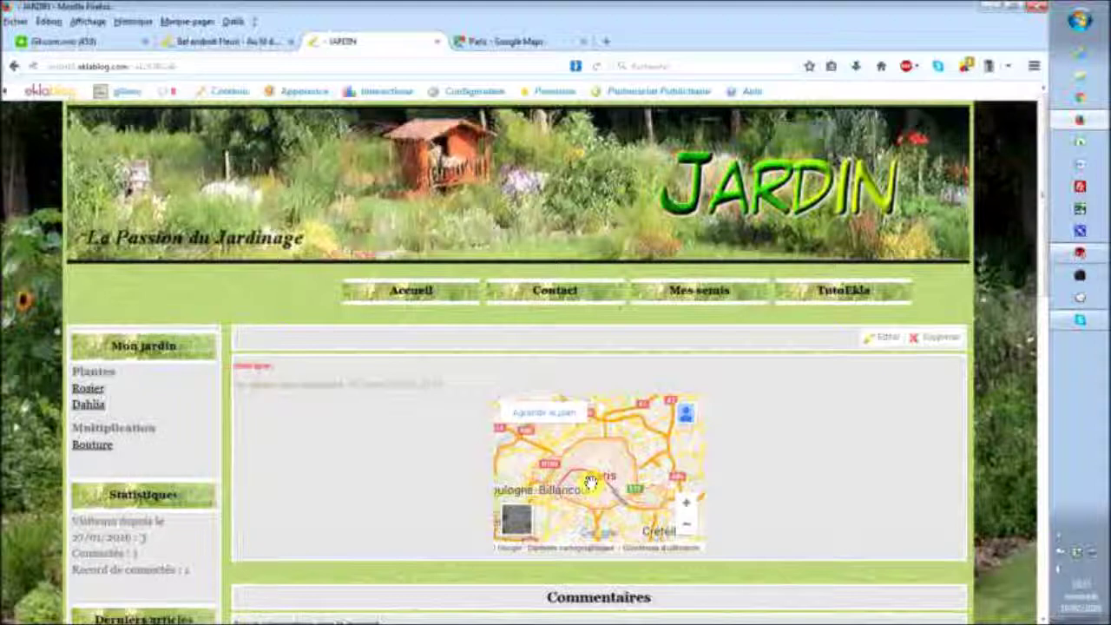
Step: View the enlarged version of the embedded Paris map in Google Maps, then close it
{"action": "left_click", "coordinate": [532, 415]}
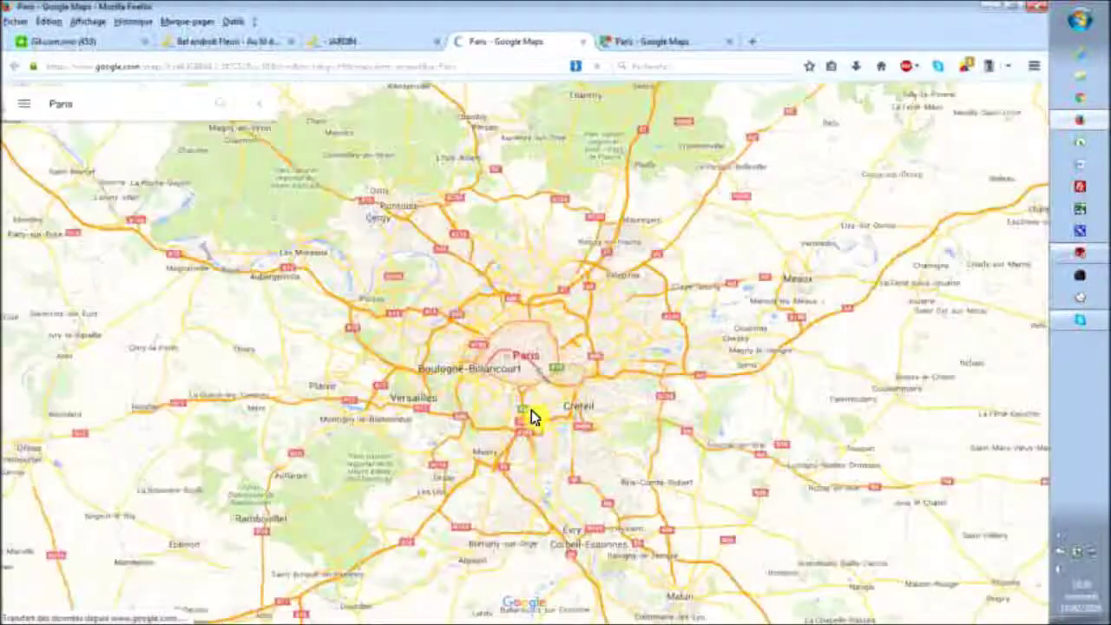
{"action": "left_click", "coordinate": [584, 44]}
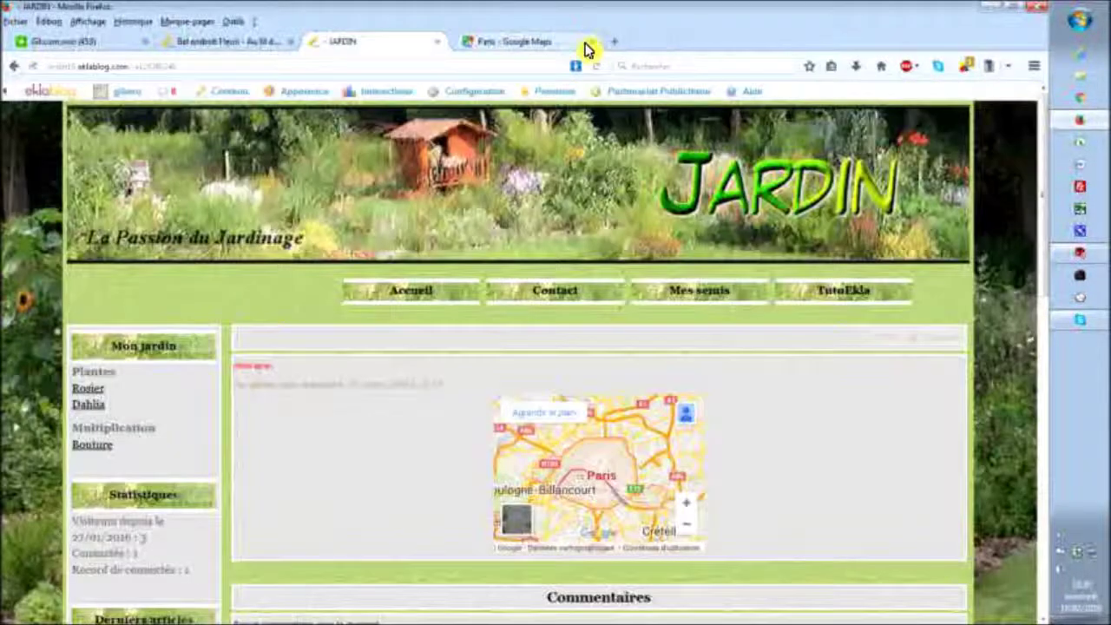
Step: Reopen the article containing the Paris map for editing and reposition the editor window over the page
{"action": "scroll", "coordinate": [819, 451], "scroll_direction": "down", "scroll_amount": 2}
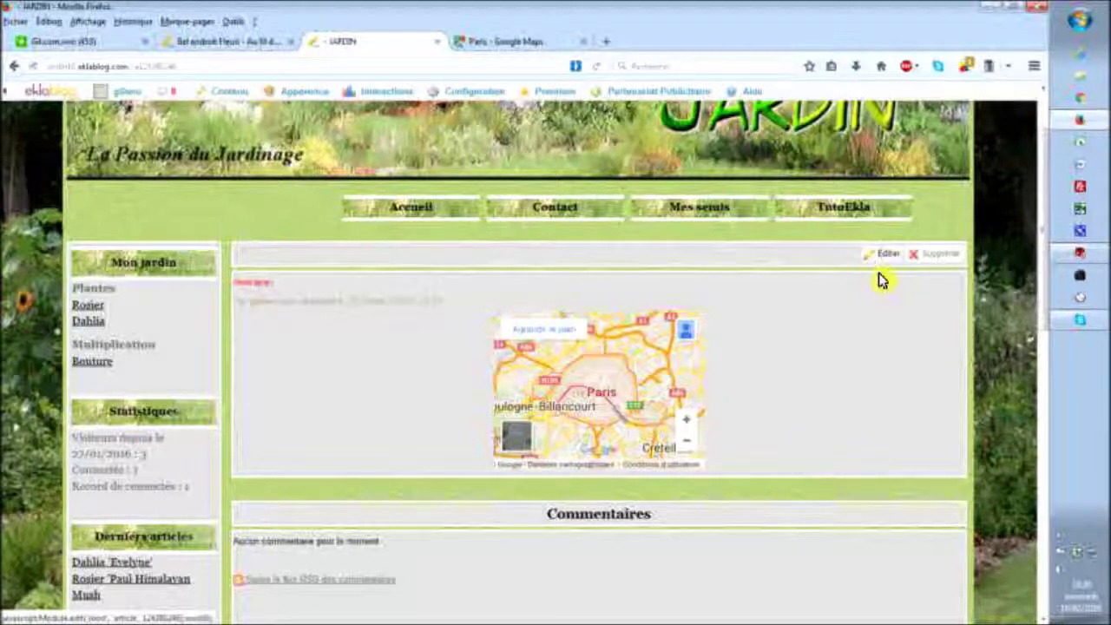
{"action": "left_click_drag", "start_coordinate": [632, 211], "coordinate": [730, 227]}
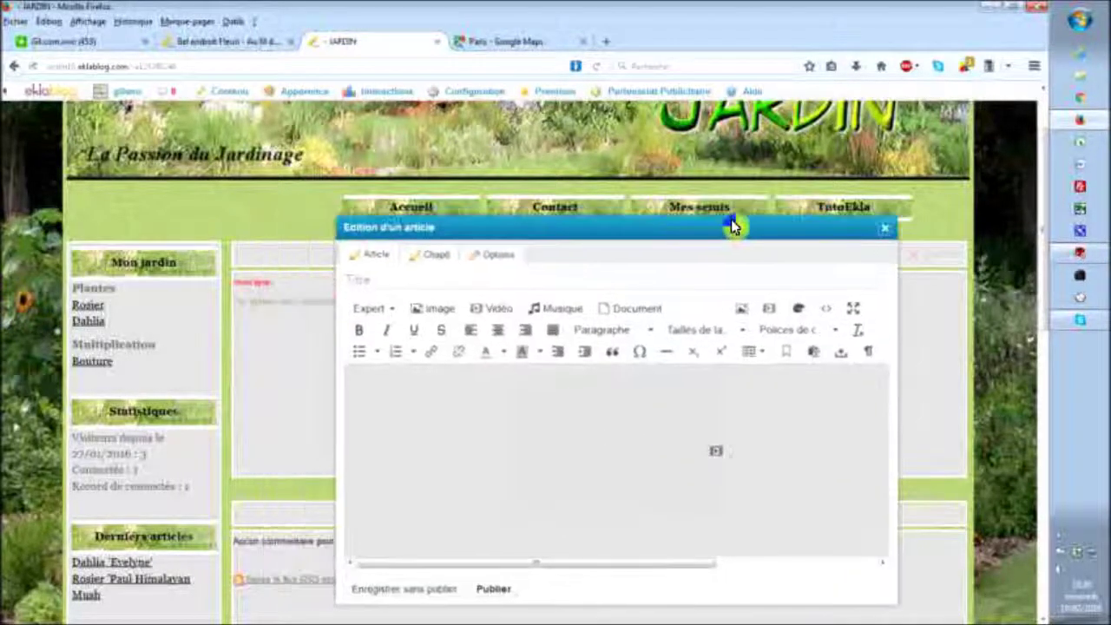
Step: Switch to Google Maps, clear the Paris search and reopen Google Maps from the Google search results
{"action": "left_click", "coordinate": [542, 42]}
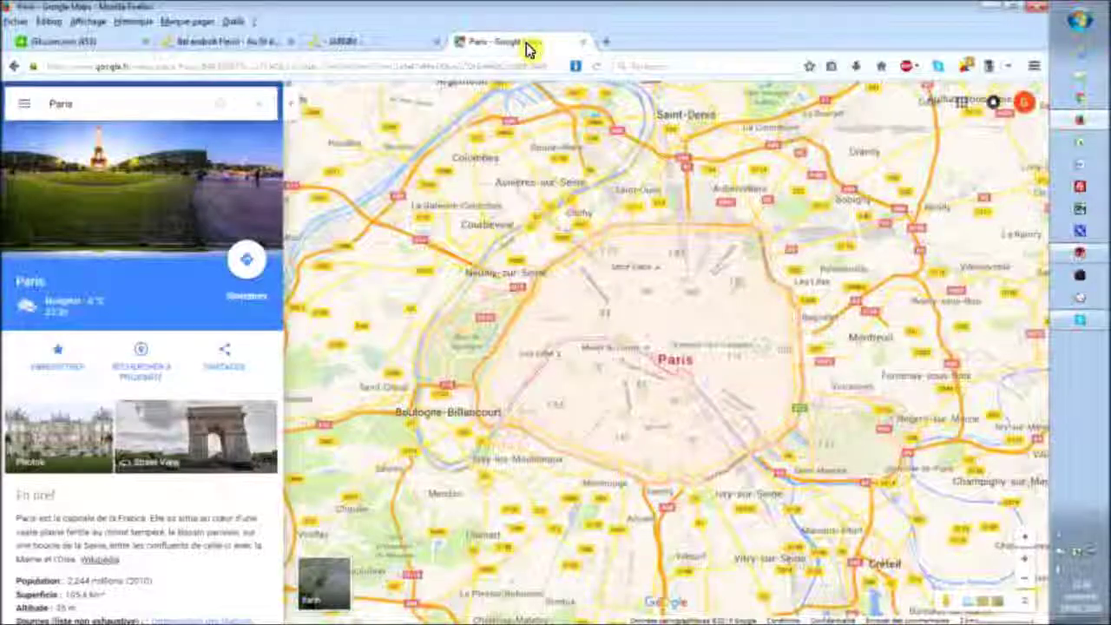
{"action": "left_click", "coordinate": [263, 107]}
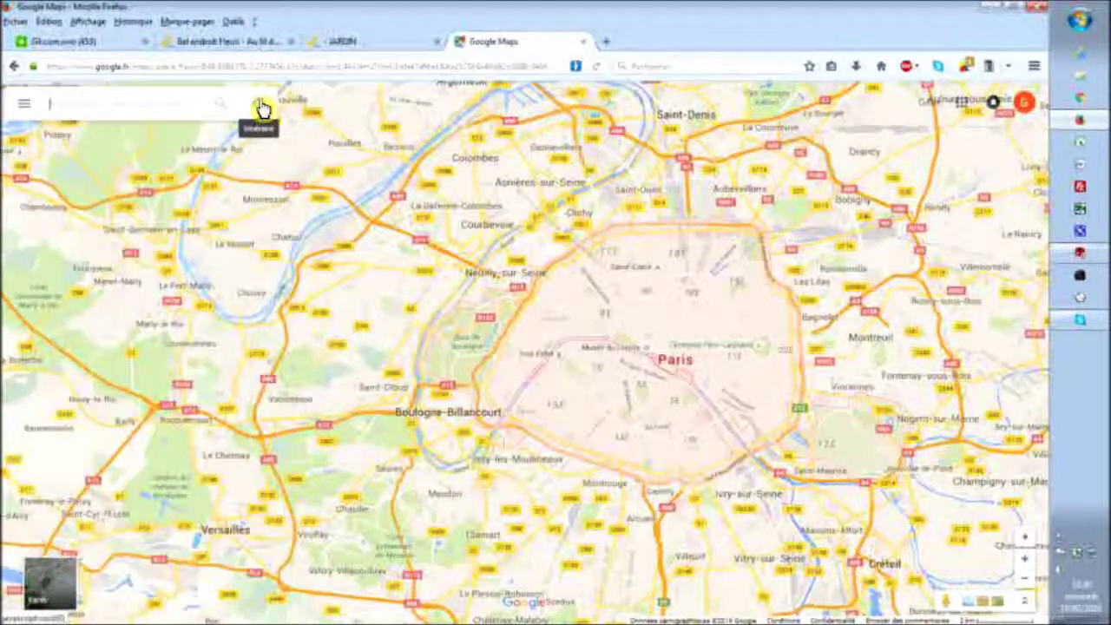
{"action": "left_click", "coordinate": [12, 69]}
{"action": "left_click", "coordinate": [12, 71]}
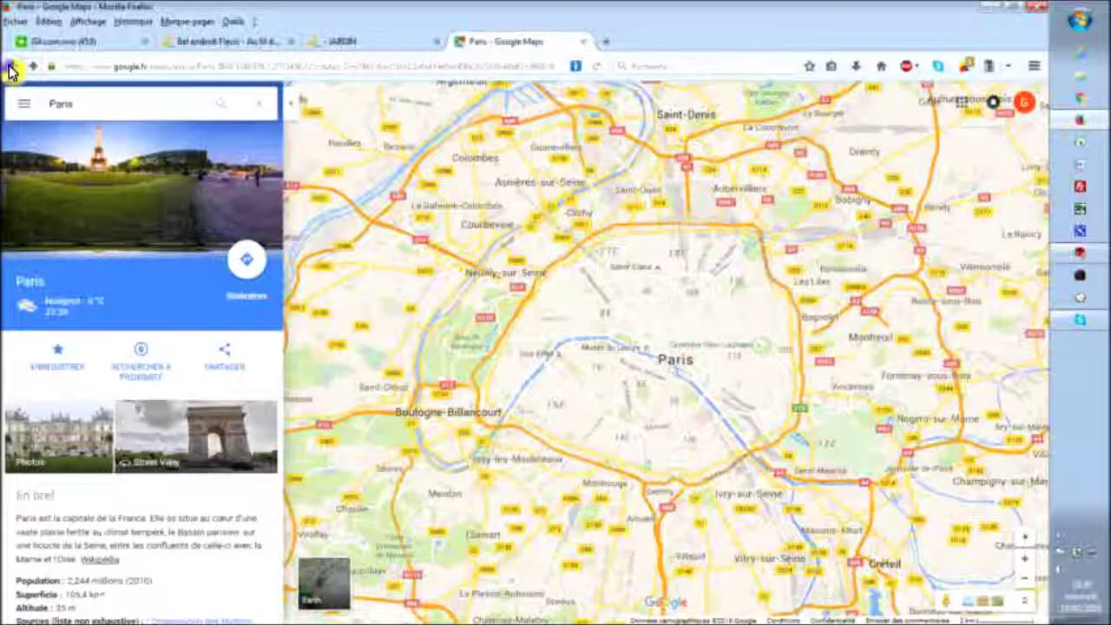
{"action": "left_click", "coordinate": [12, 72]}
{"action": "left_click", "coordinate": [12, 72]}
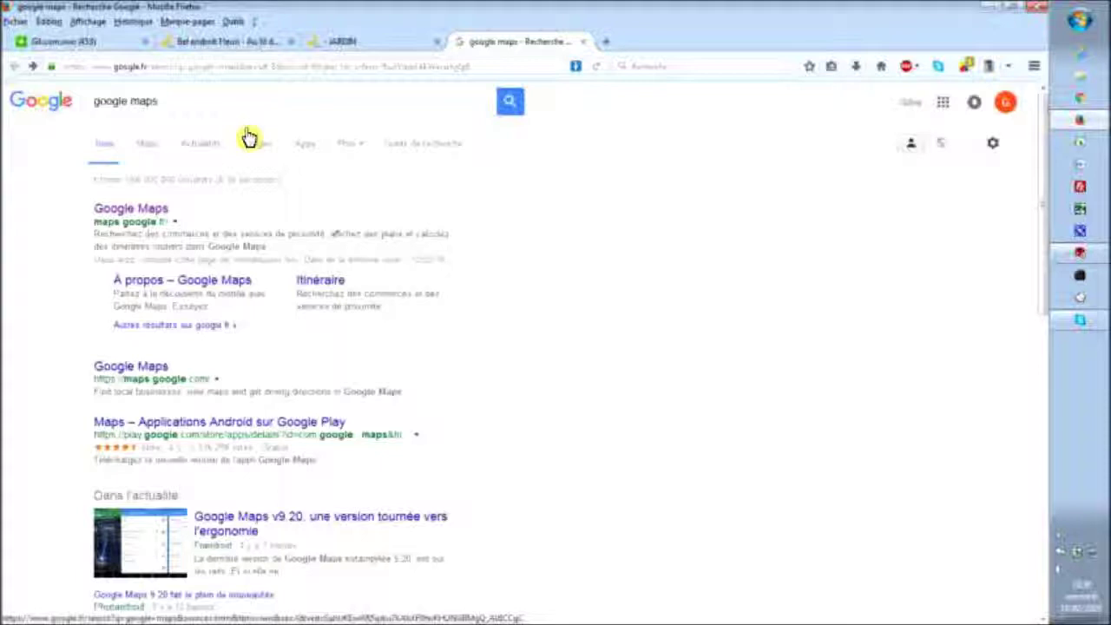
{"action": "left_click", "coordinate": [141, 216]}
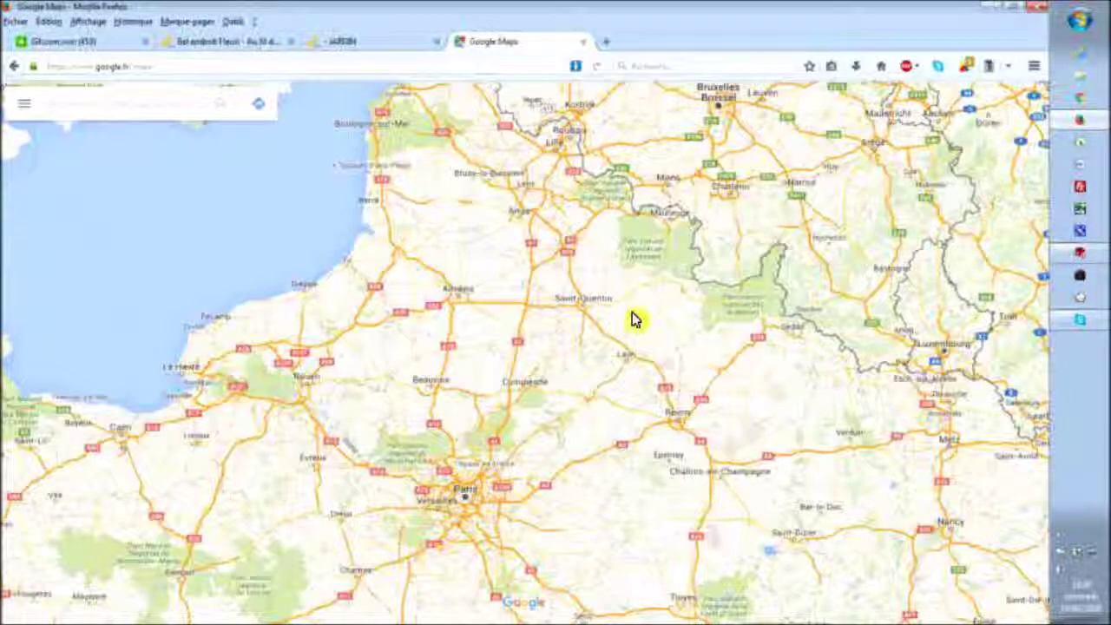
Step: Open the full list of saved maps in My Maps, close it and create a new blank map
{"action": "left_click", "coordinate": [44, 104]}
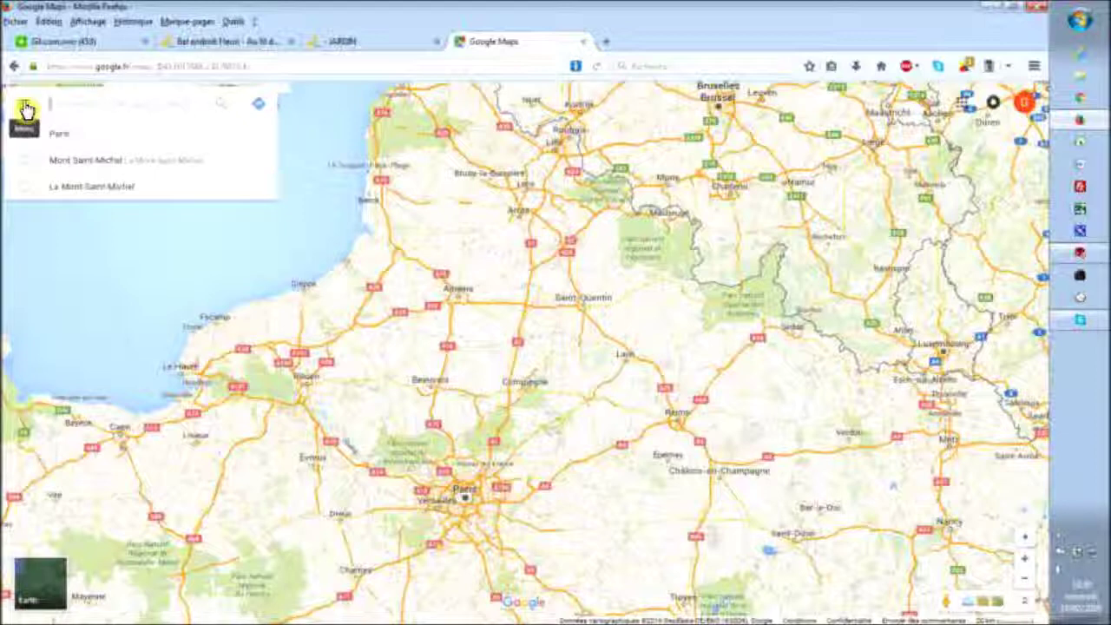
{"action": "left_click", "coordinate": [24, 106]}
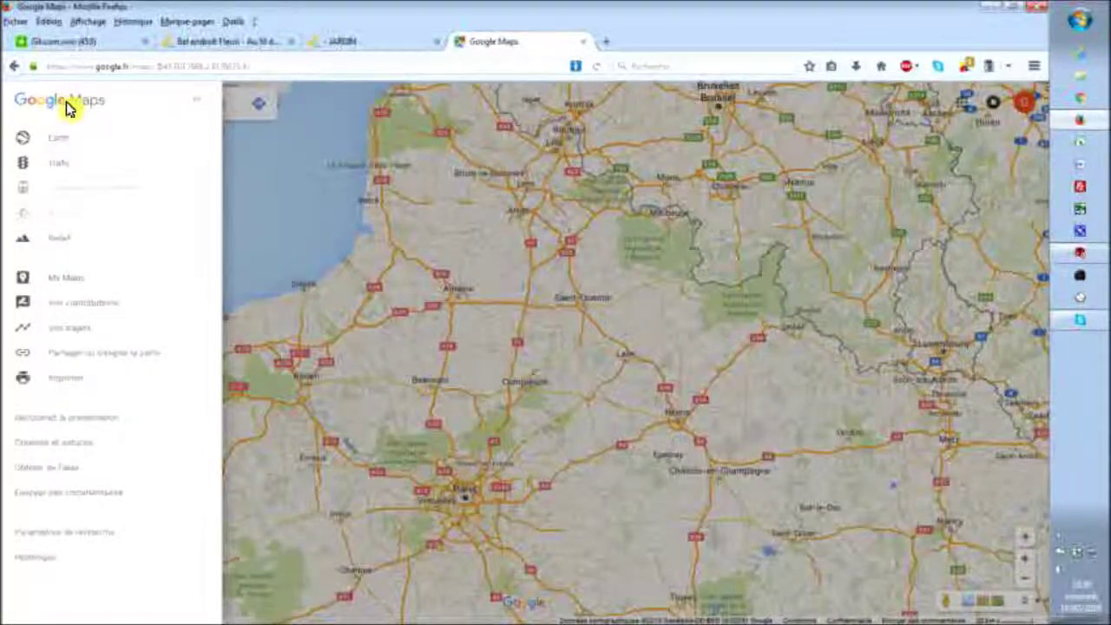
{"action": "left_click", "coordinate": [68, 282]}
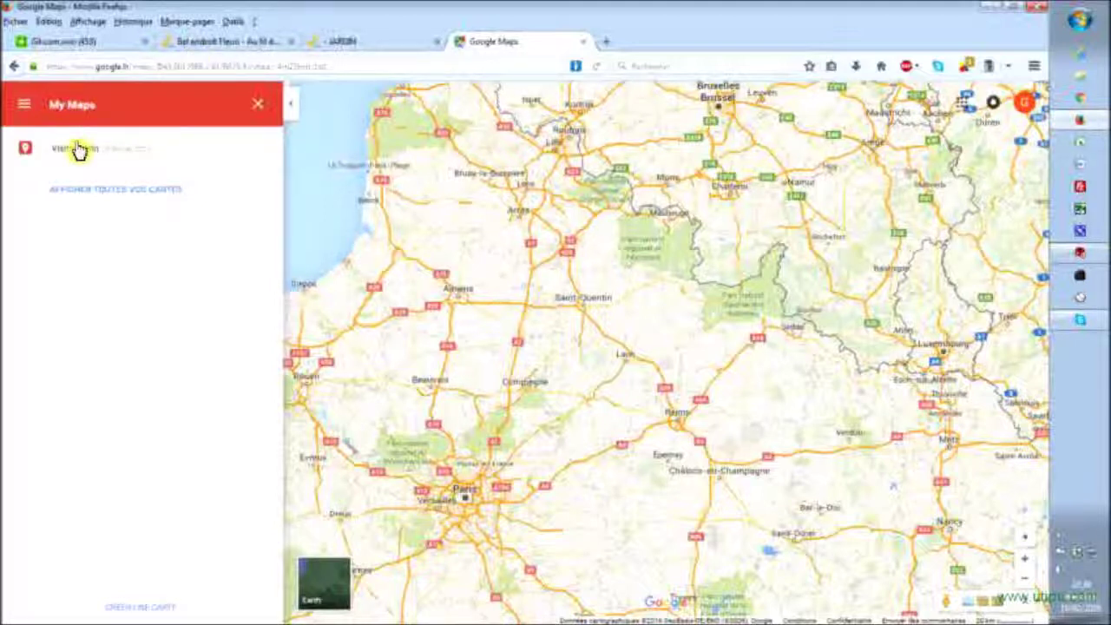
{"action": "left_click", "coordinate": [122, 195]}
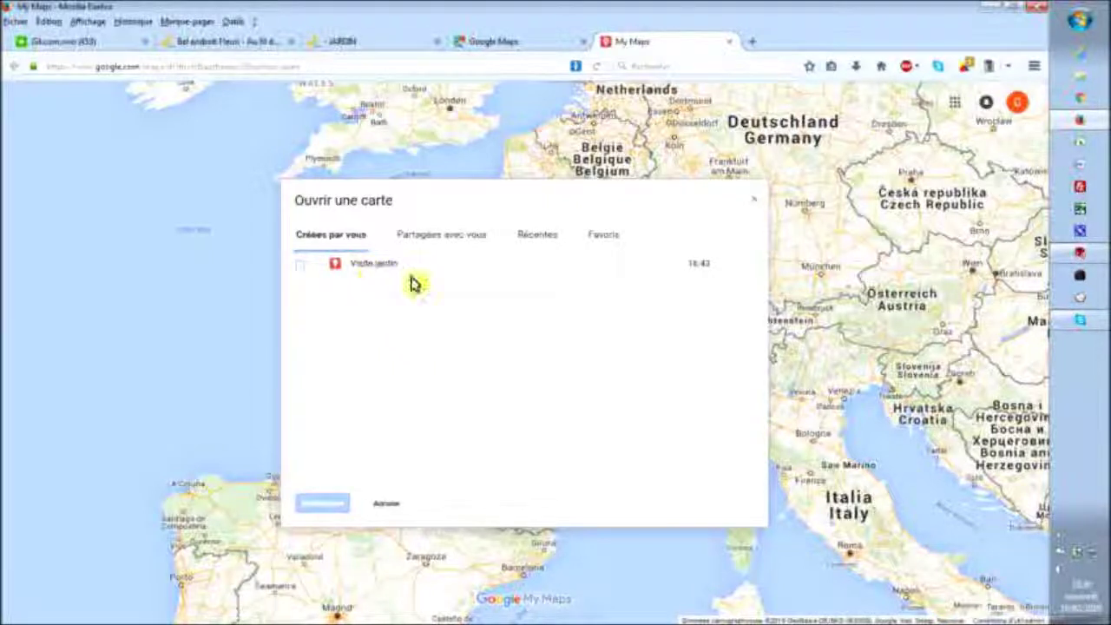
{"action": "left_click", "coordinate": [752, 207]}
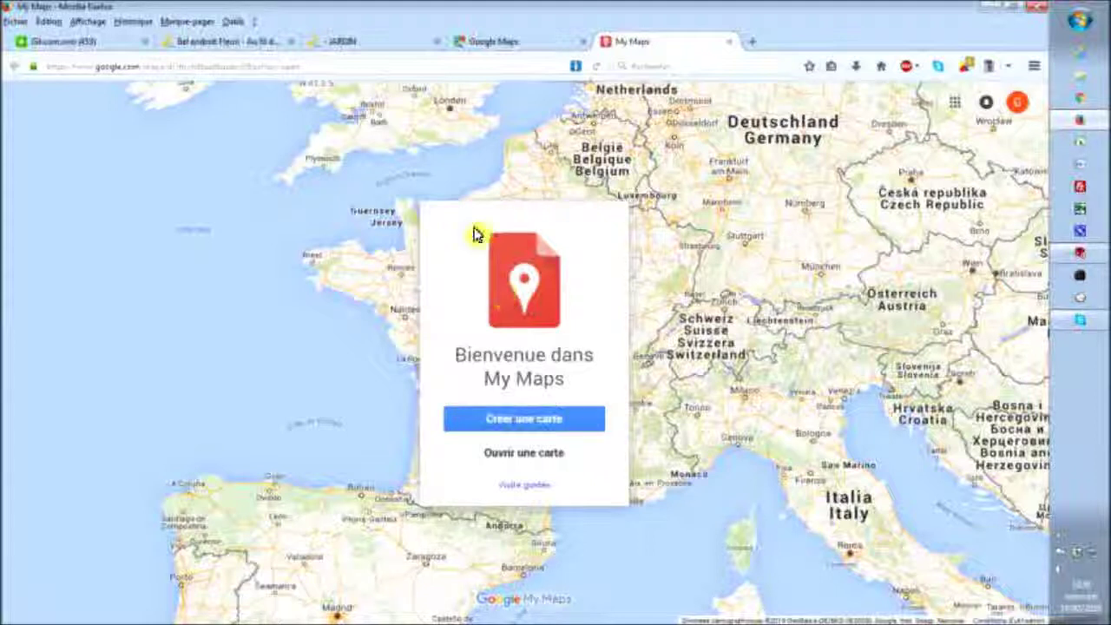
{"action": "left_click", "coordinate": [517, 422]}
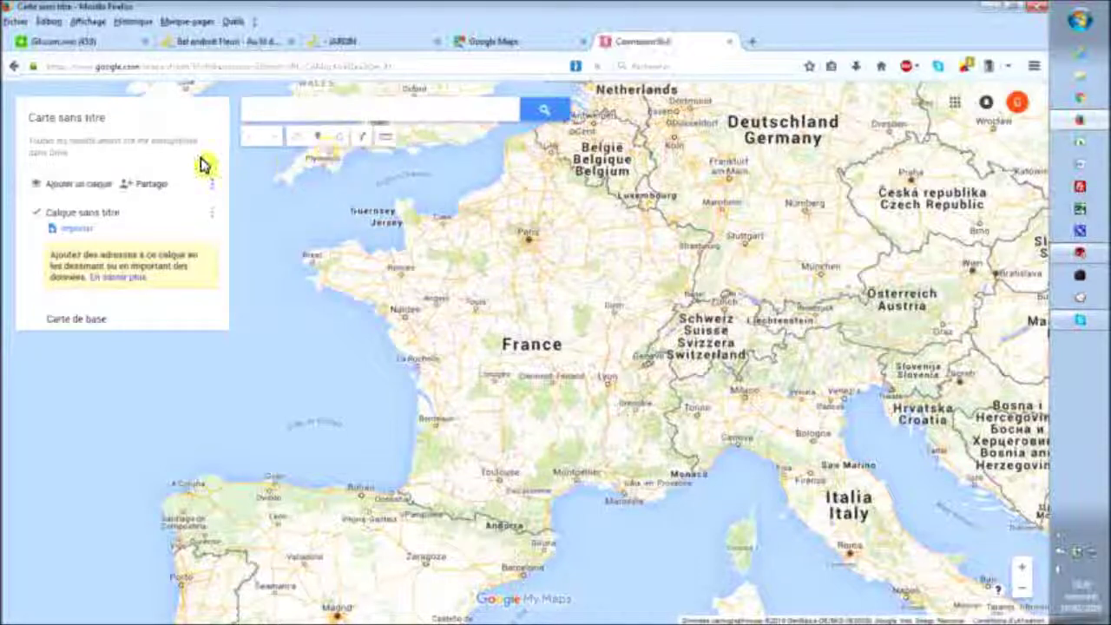
Step: Title the new map "Carte du blog" and save the title
{"action": "left_click", "coordinate": [50, 128]}
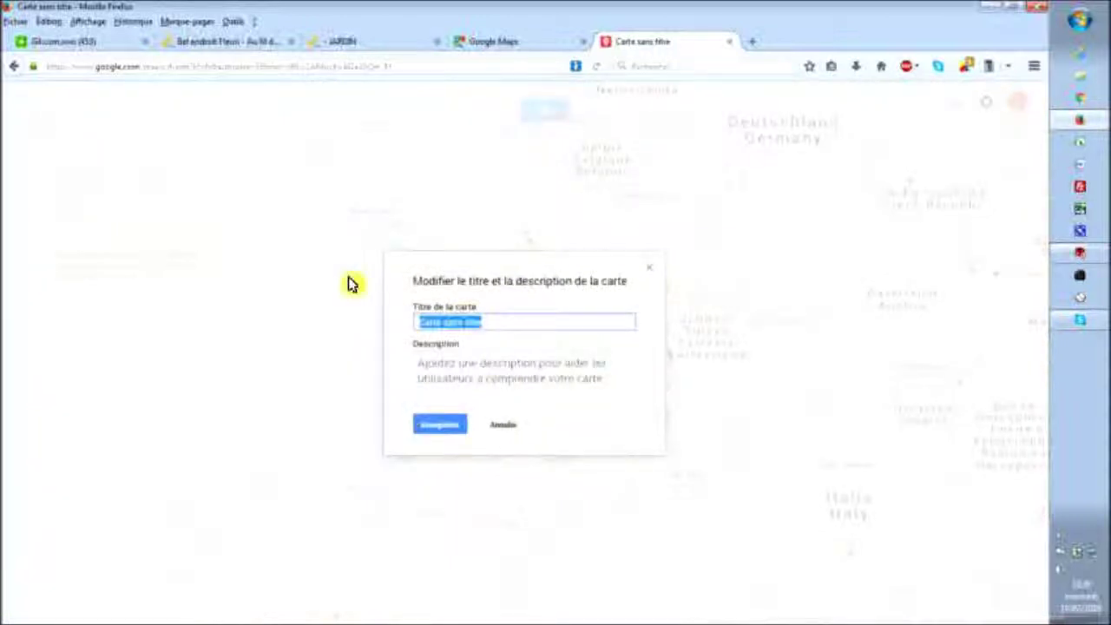
{"action": "left_click", "coordinate": [527, 321]}
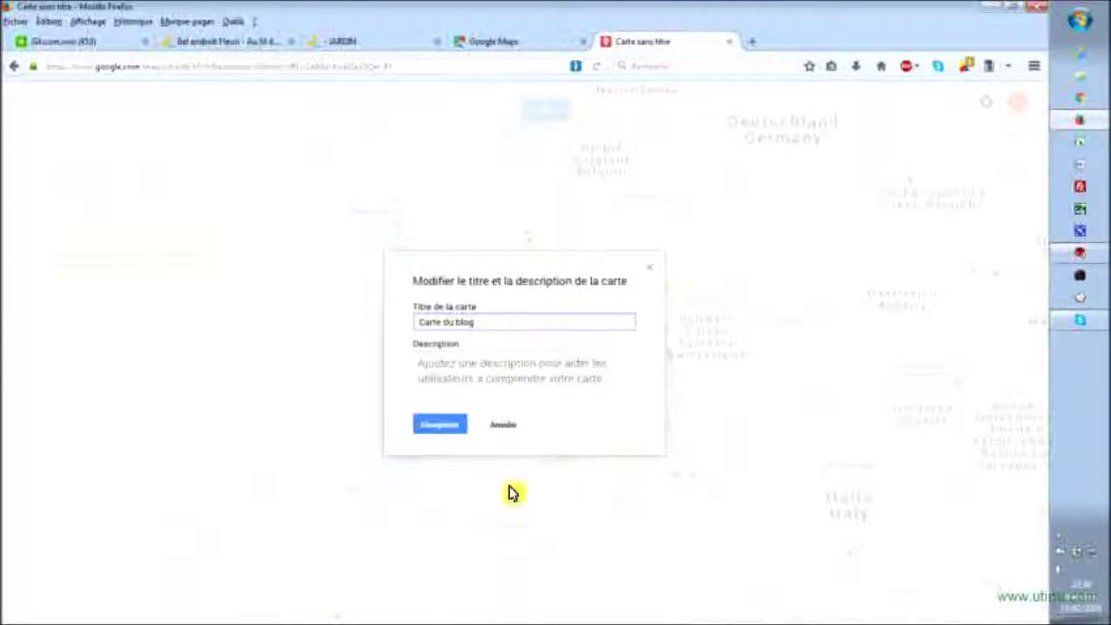
{"action": "left_click", "coordinate": [441, 425]}
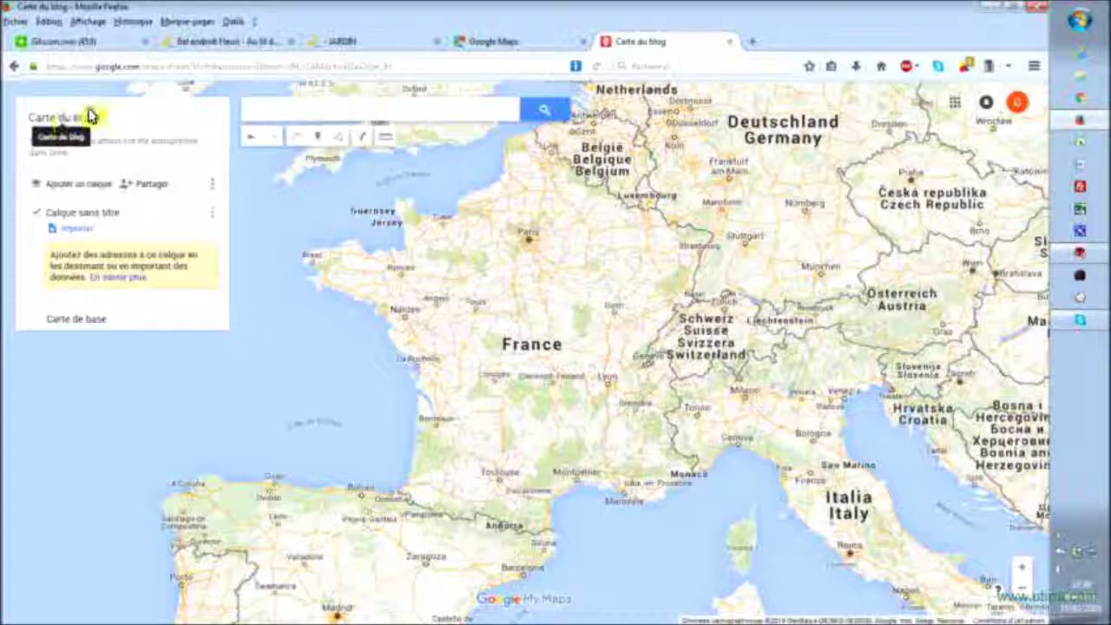
Step: Search the map for "Paris tour eiffel", choose the Tour Eiffel suggestion and close its information card
{"action": "left_click_drag", "start_coordinate": [620, 310], "coordinate": [674, 376]}
{"action": "scroll", "coordinate": [665, 364], "scroll_direction": "up", "scroll_amount": 2}
{"action": "left_click_drag", "start_coordinate": [534, 334], "coordinate": [862, 532]}
{"action": "left_click_drag", "start_coordinate": [691, 445], "coordinate": [770, 495]}
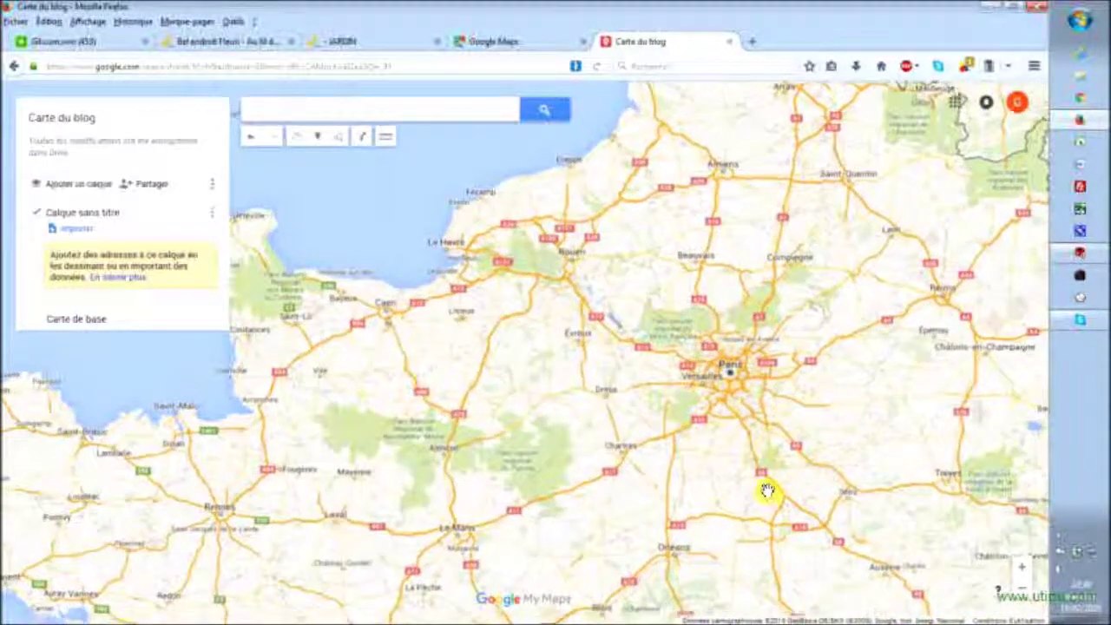
{"action": "scroll", "coordinate": [761, 479], "scroll_direction": "down", "scroll_amount": 1}
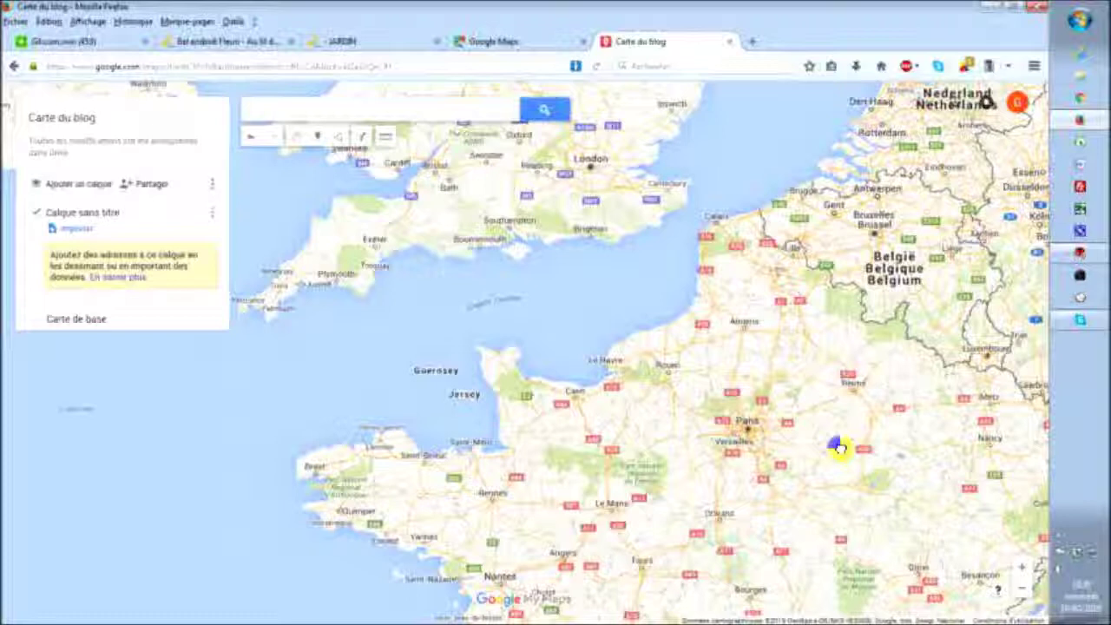
{"action": "left_click_drag", "start_coordinate": [838, 449], "coordinate": [794, 442]}
{"action": "left_click", "coordinate": [315, 110]}
{"action": "type", "text": "Paris"}
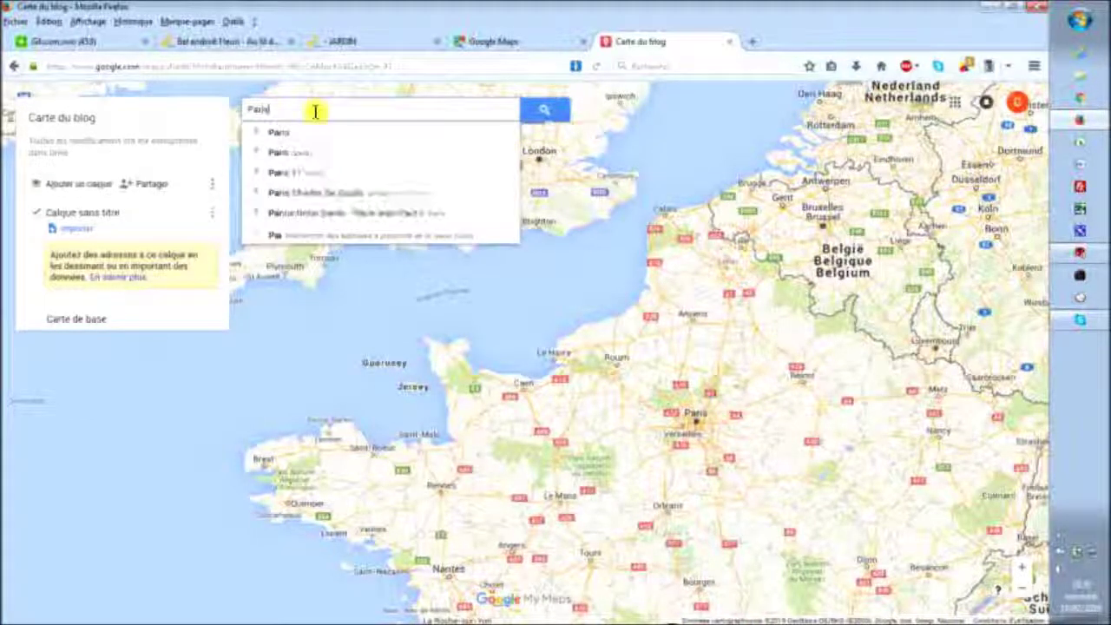
{"action": "type", "text": " tour effel"}
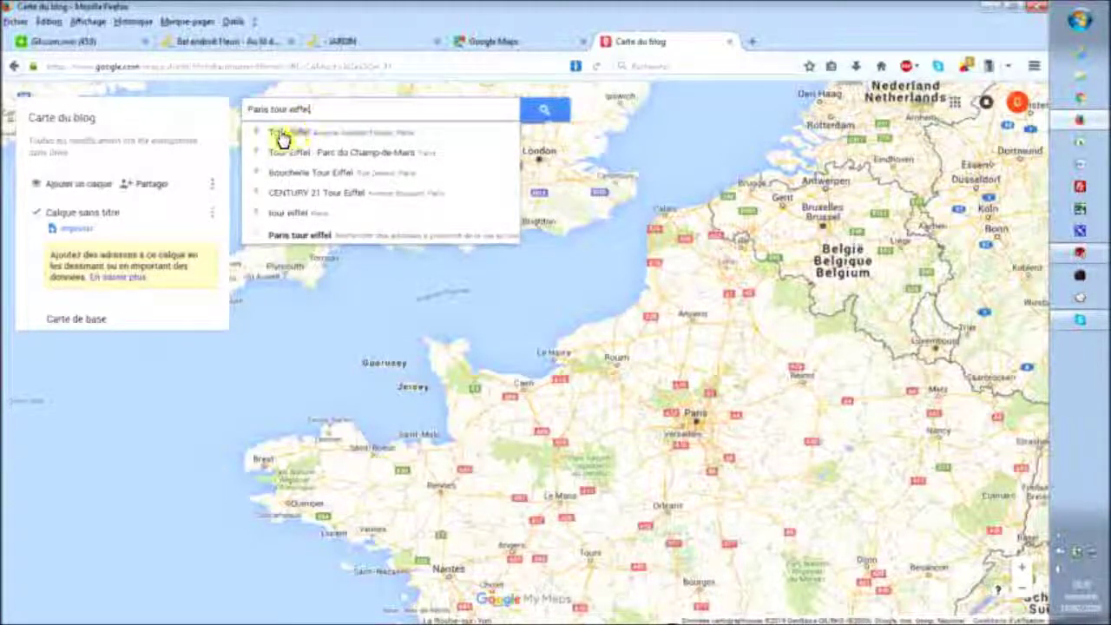
{"action": "left_click", "coordinate": [290, 137]}
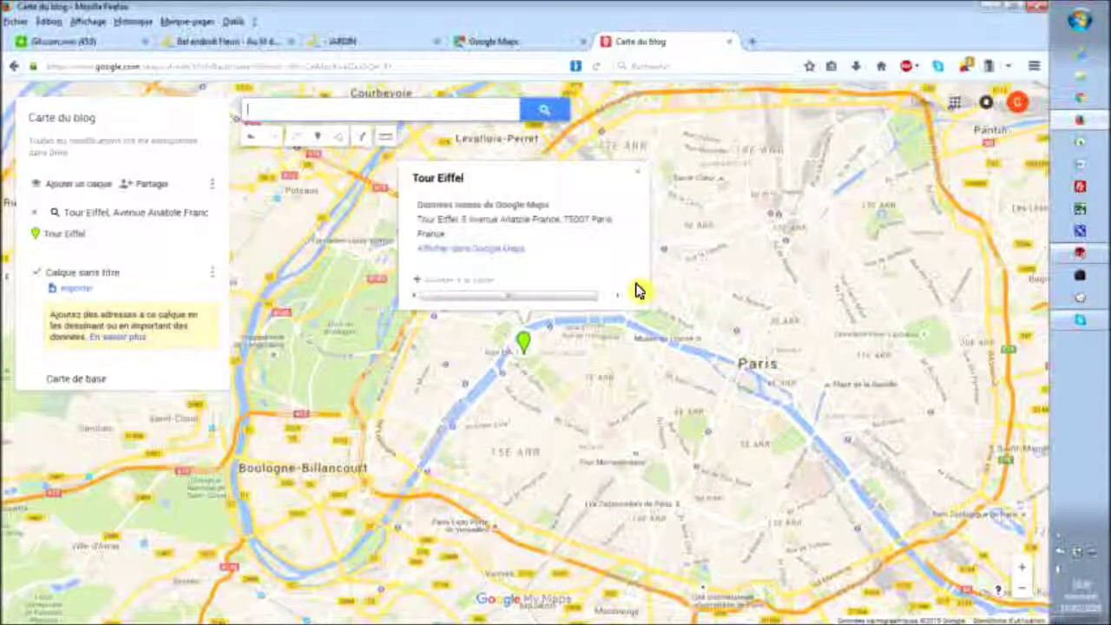
{"action": "left_click", "coordinate": [636, 171]}
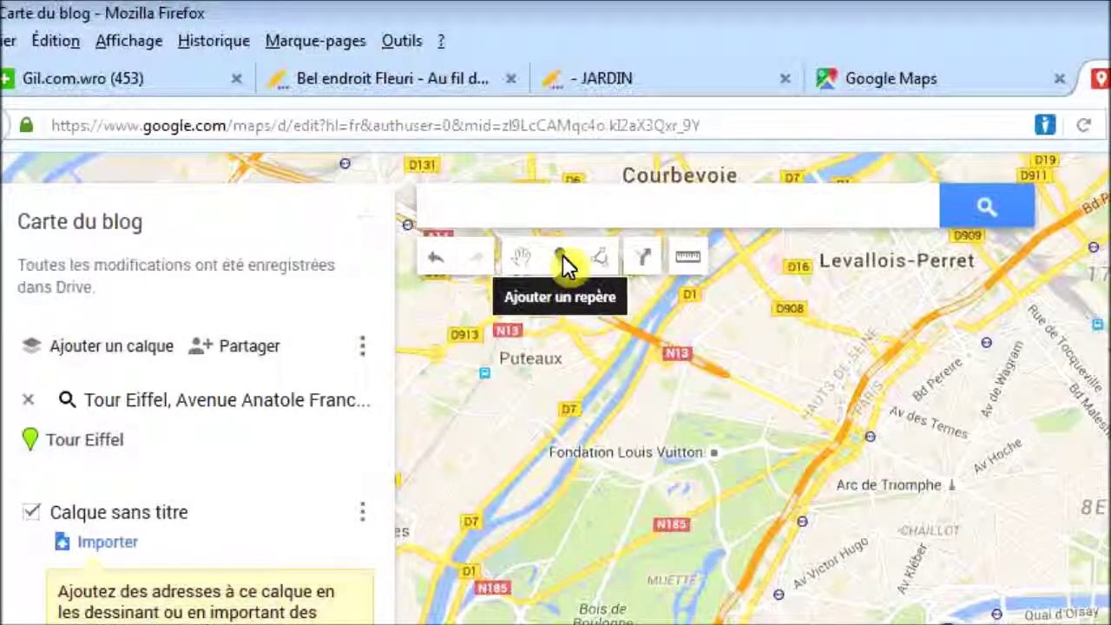
Step: Add a marker at the Eiffel Tower's location and name it "Tour Eiffel Paris 75"
{"action": "left_click", "coordinate": [562, 258]}
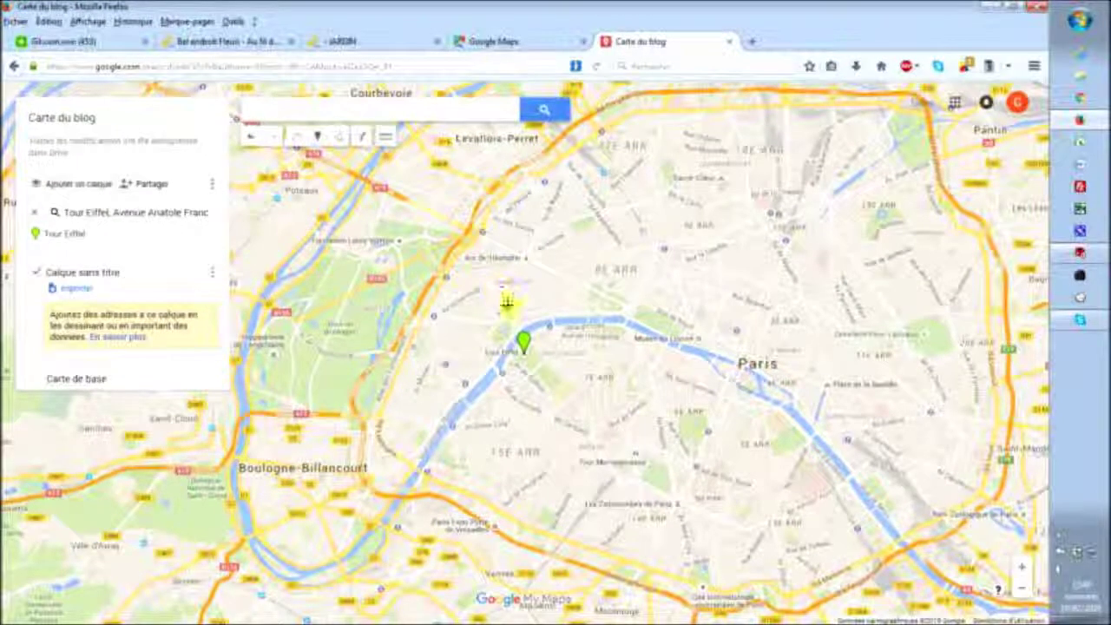
{"action": "left_click", "coordinate": [528, 354]}
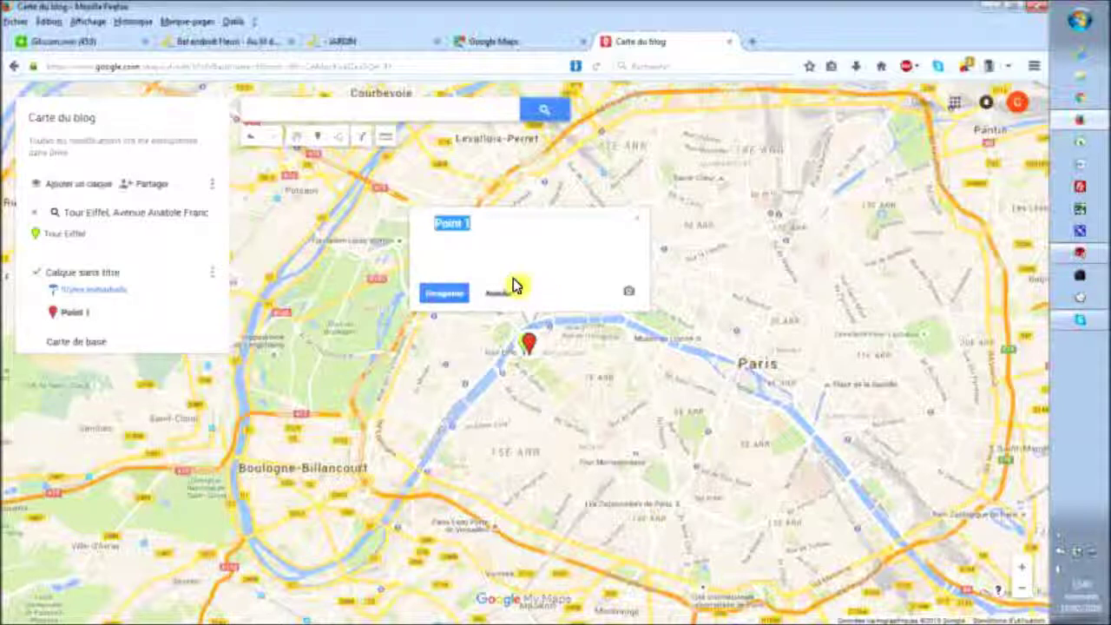
{"action": "left_click", "coordinate": [488, 227]}
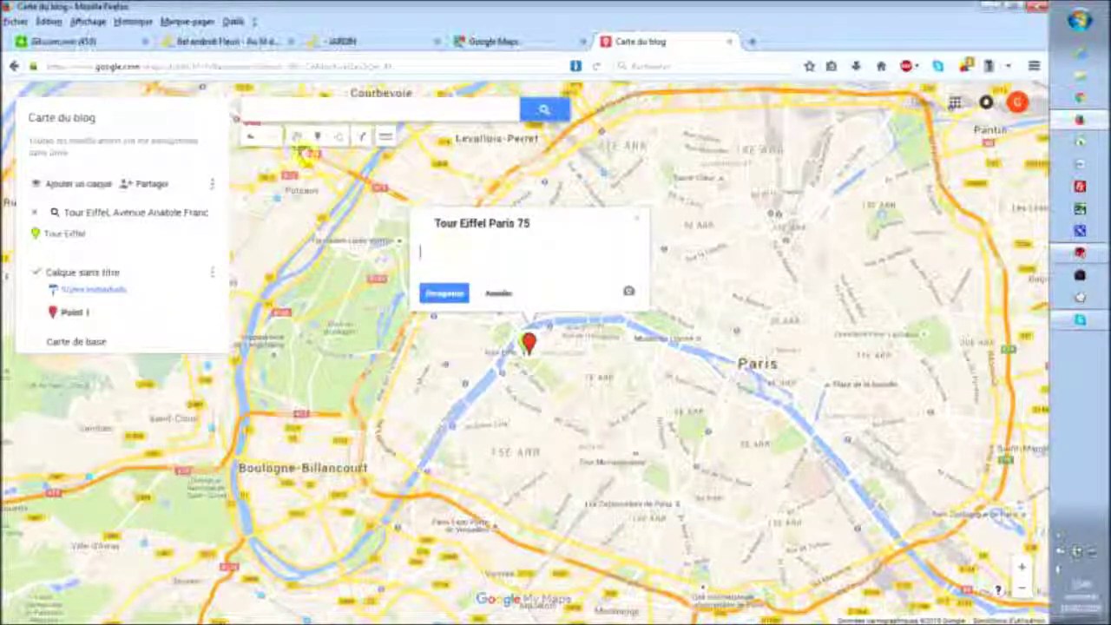
Step: Copy the address of the blog's Bel endroit Fleuri page into the Eiffel Tower marker's description, save the marker and close its card
{"action": "left_click", "coordinate": [210, 46]}
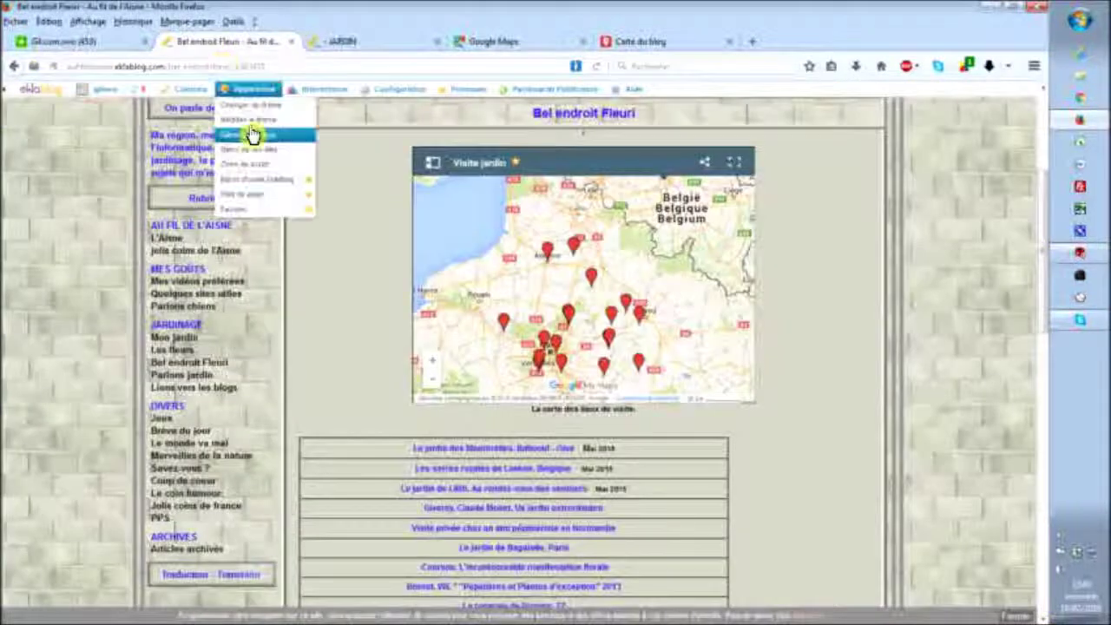
{"action": "left_click", "coordinate": [193, 65]}
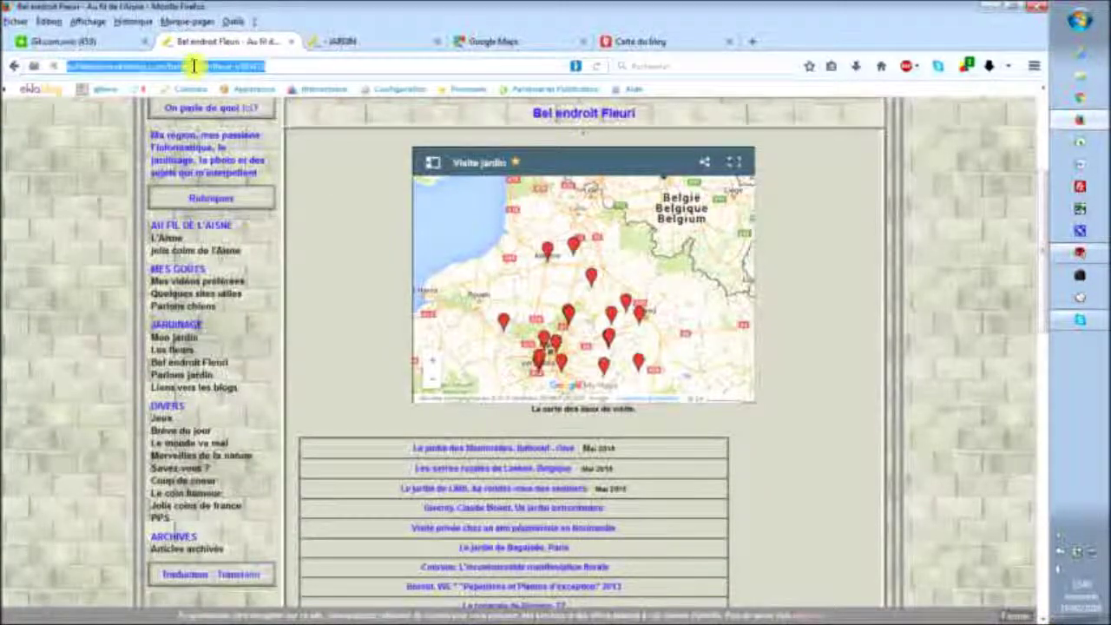
{"action": "left_click", "coordinate": [489, 41]}
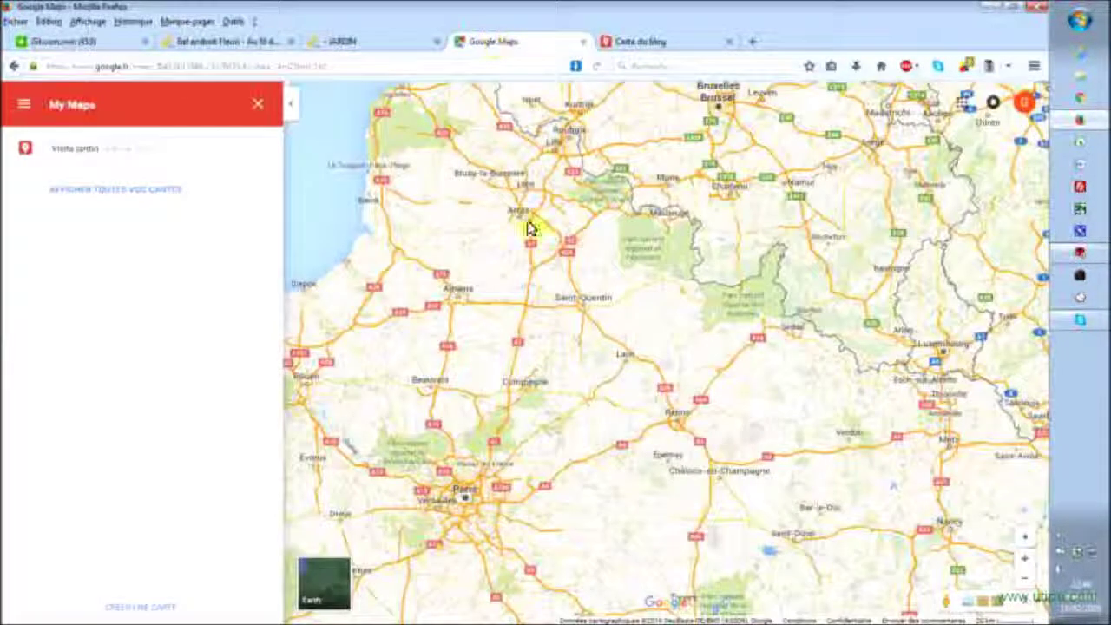
{"action": "left_click", "coordinate": [612, 42]}
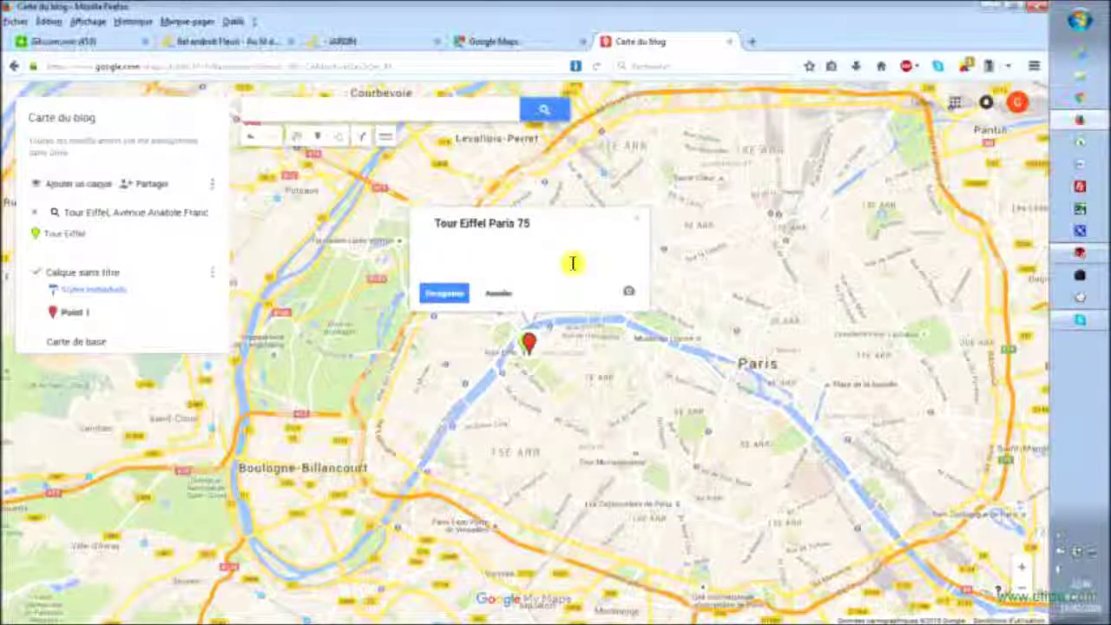
{"action": "left_click", "coordinate": [453, 257]}
{"action": "type", "text": "http://actidesarse.eklablog.com/bel-endroit-fleuri-p593476"}
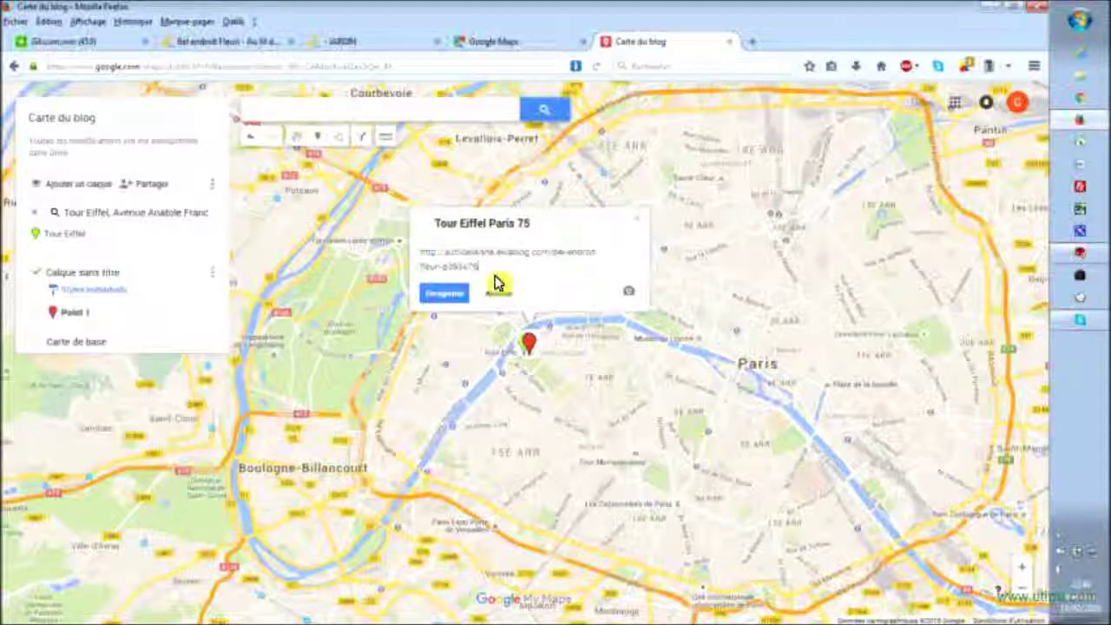
{"action": "left_click", "coordinate": [444, 296]}
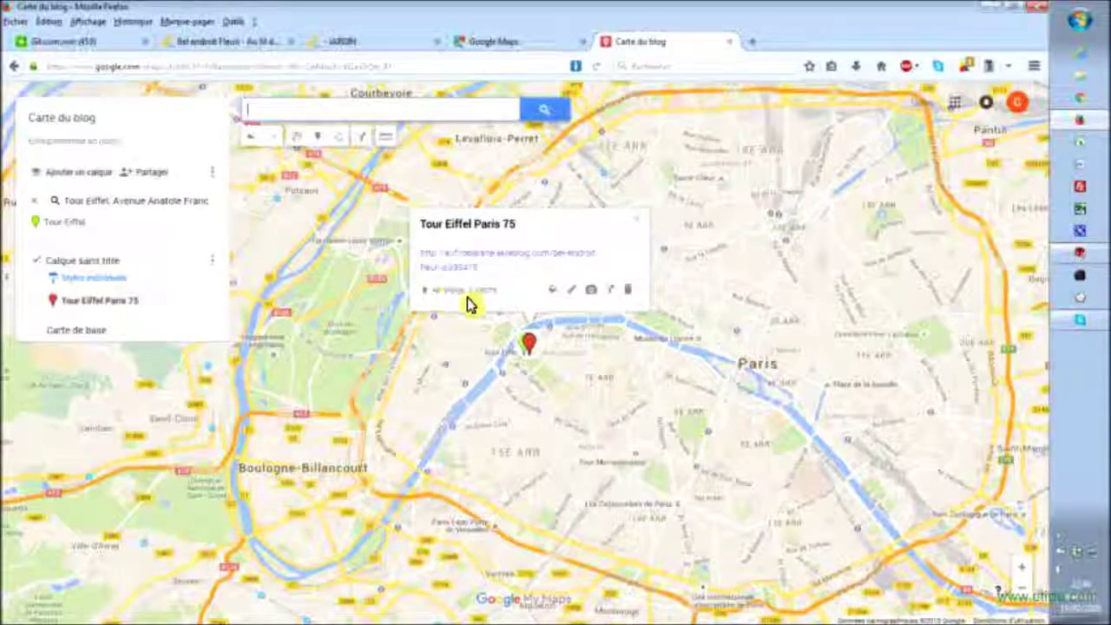
{"action": "left_click", "coordinate": [642, 227]}
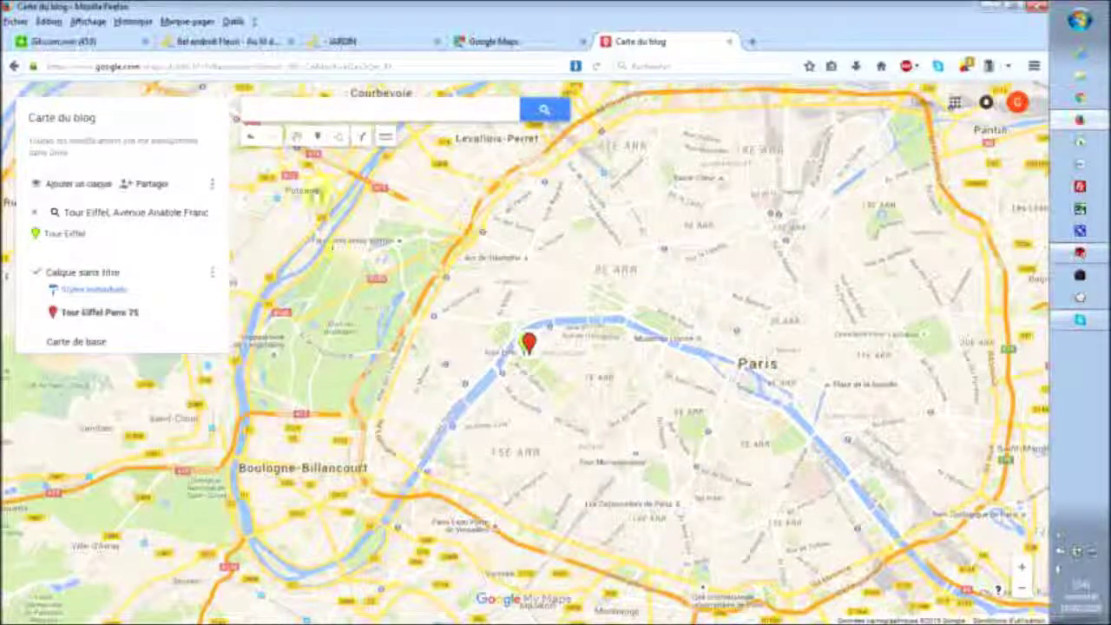
Step: Search the map for "mont st michel normandie", choose the Mont Saint-Michel suggestion in Normandie and close its information card
{"action": "left_click", "coordinate": [311, 110]}
{"action": "type", "text": "mont s"}
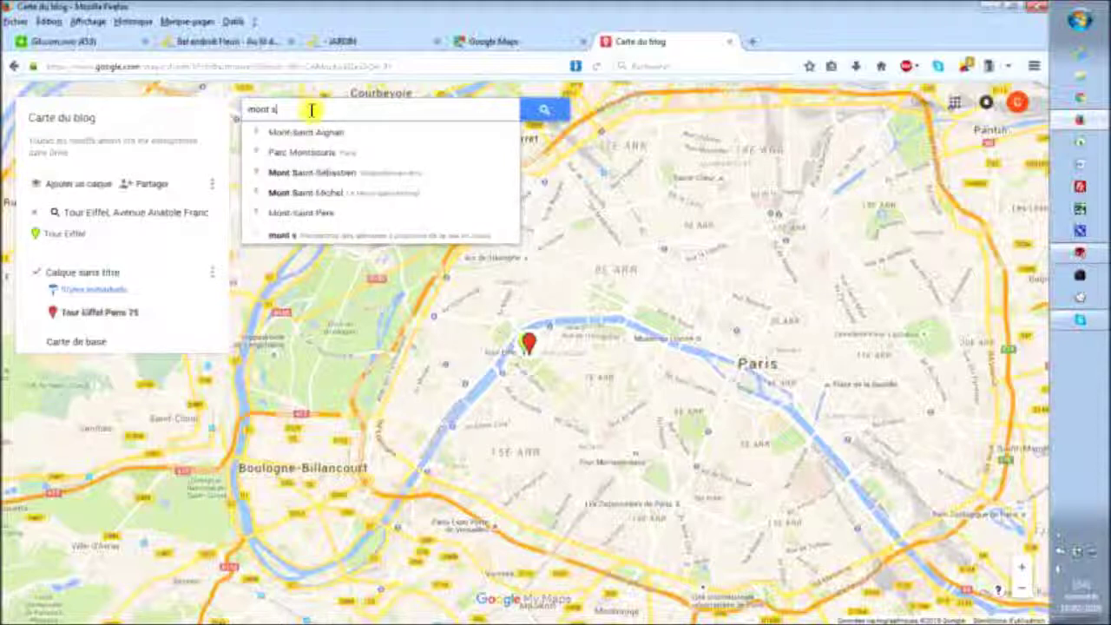
{"action": "type", "text": "t mic"}
{"action": "type", "text": "hel"}
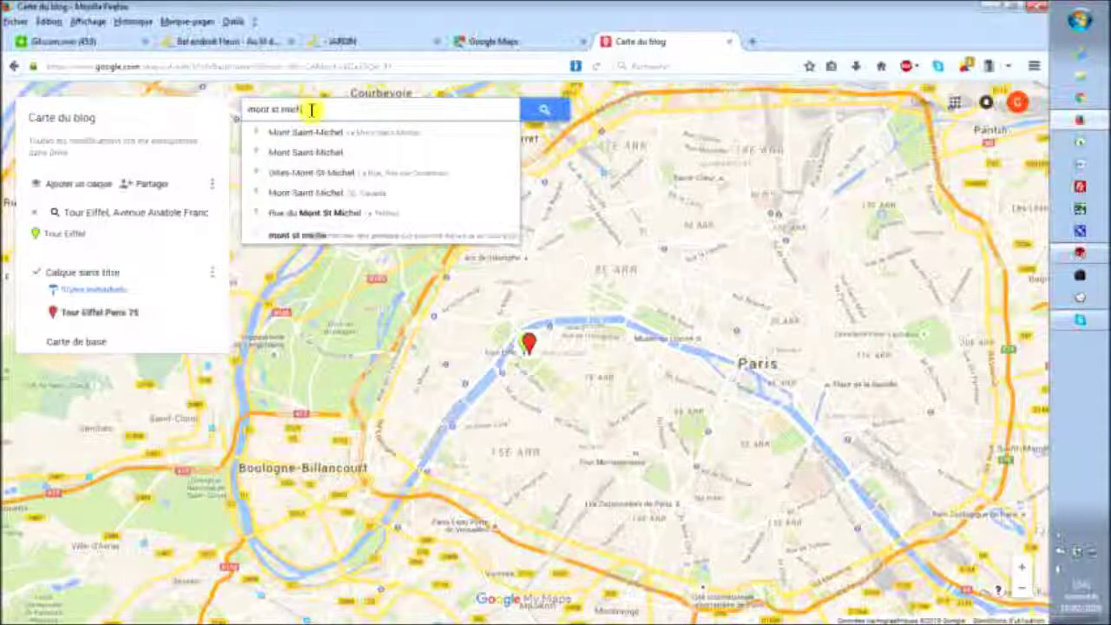
{"action": "left_click", "coordinate": [349, 111]}
{"action": "type", "text": "nor"}
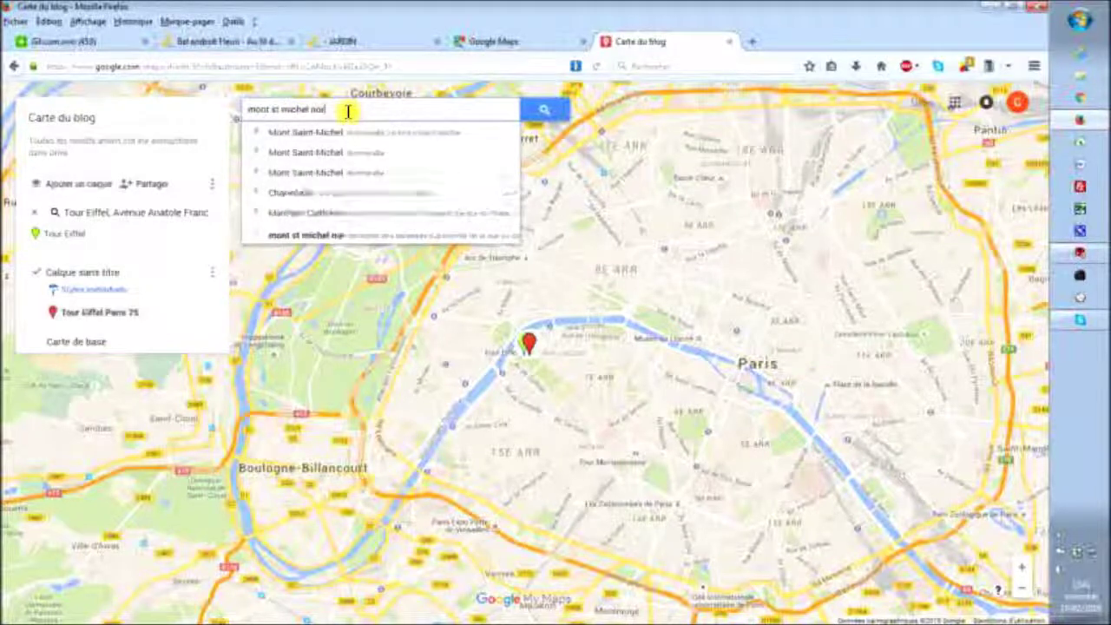
{"action": "type", "text": "mandie"}
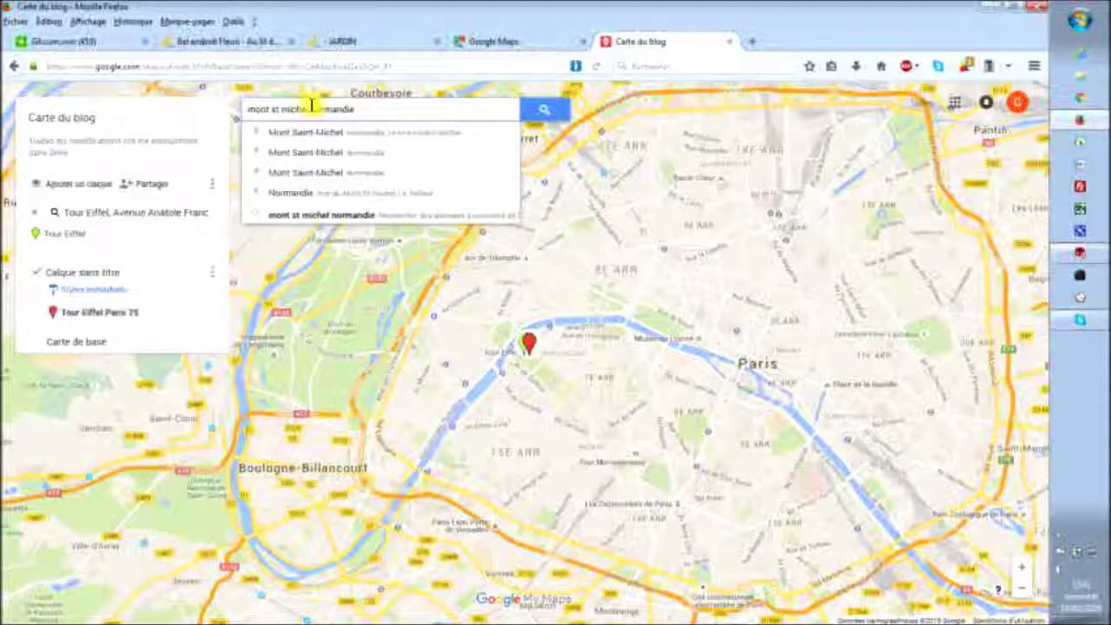
{"action": "left_click", "coordinate": [369, 136]}
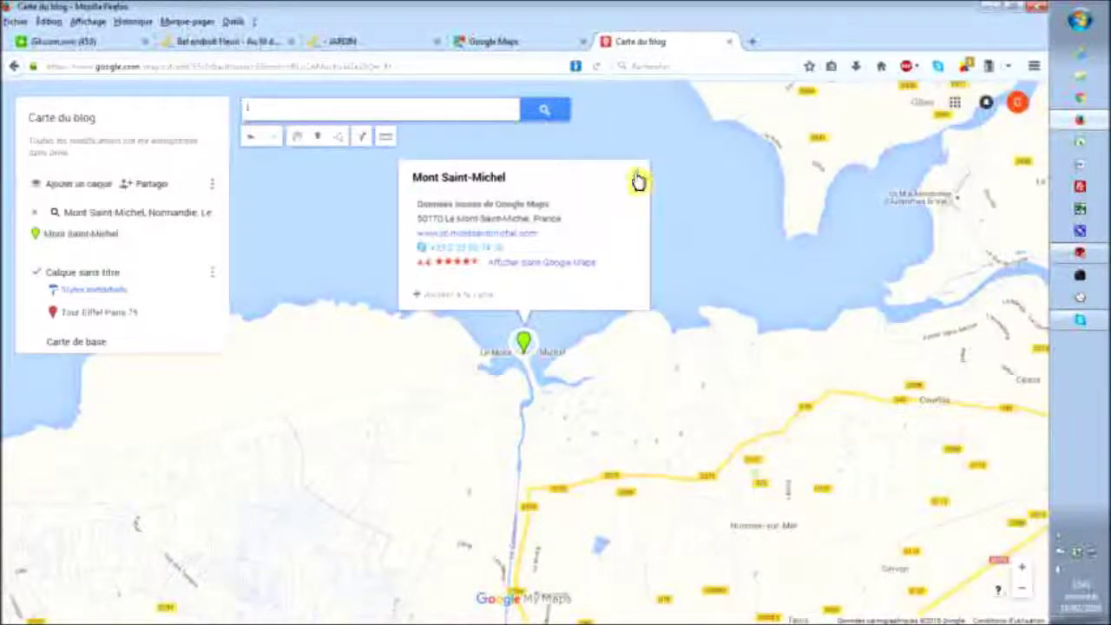
{"action": "left_click", "coordinate": [637, 171]}
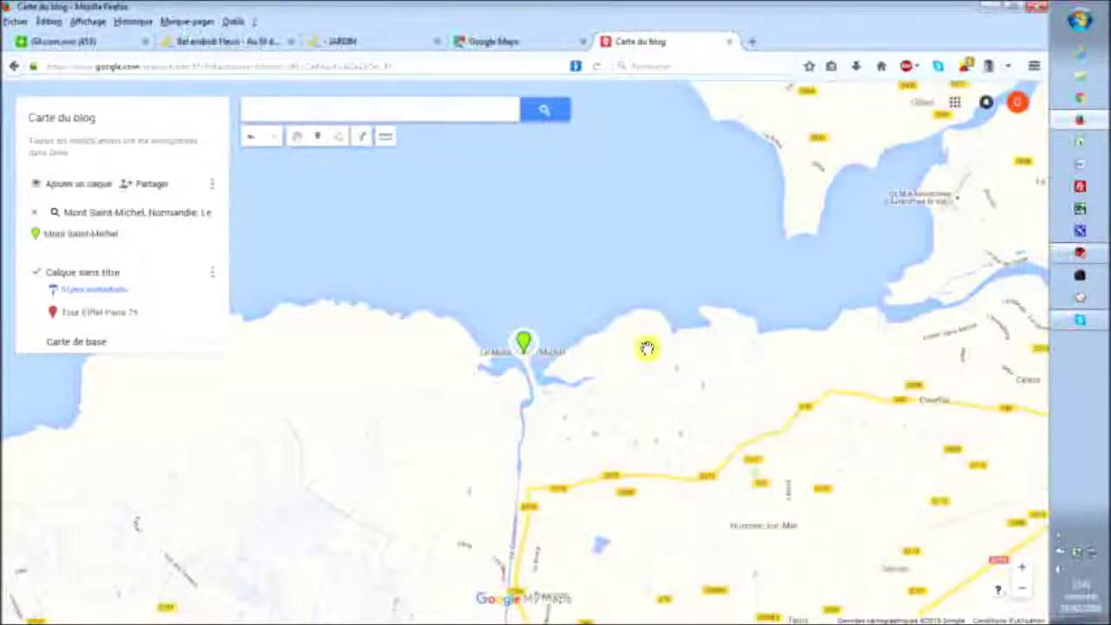
Step: Add a marker on Mont Saint-Michel and name it "Mont St Michel"
{"action": "scroll", "coordinate": [647, 348], "scroll_direction": "up", "scroll_amount": 2}
{"action": "left_click_drag", "start_coordinate": [466, 335], "coordinate": [712, 368]}
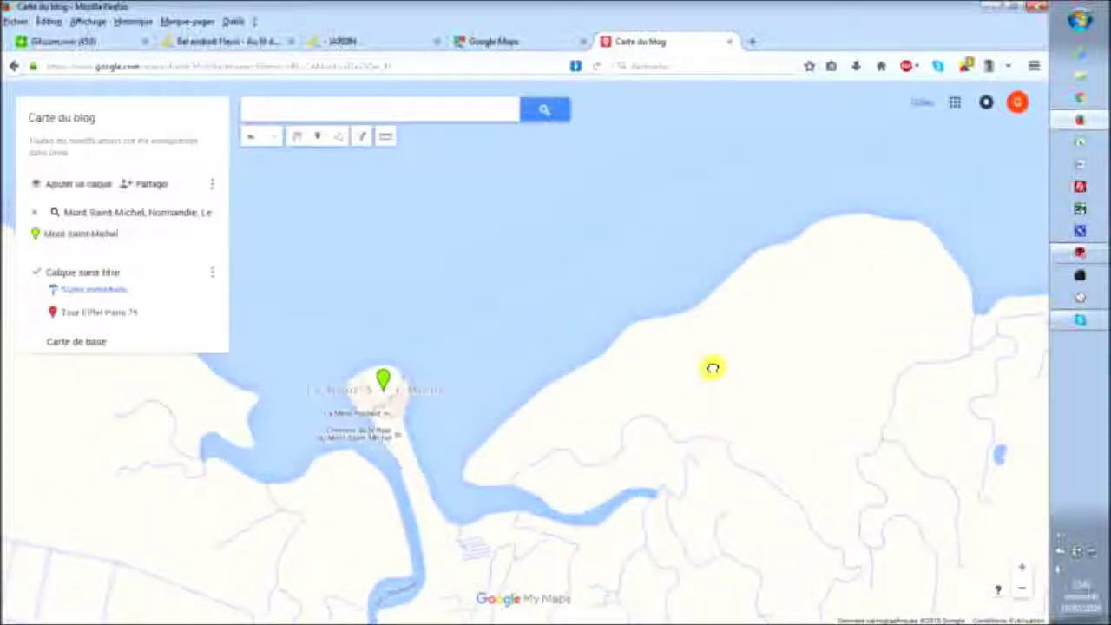
{"action": "left_click", "coordinate": [317, 141]}
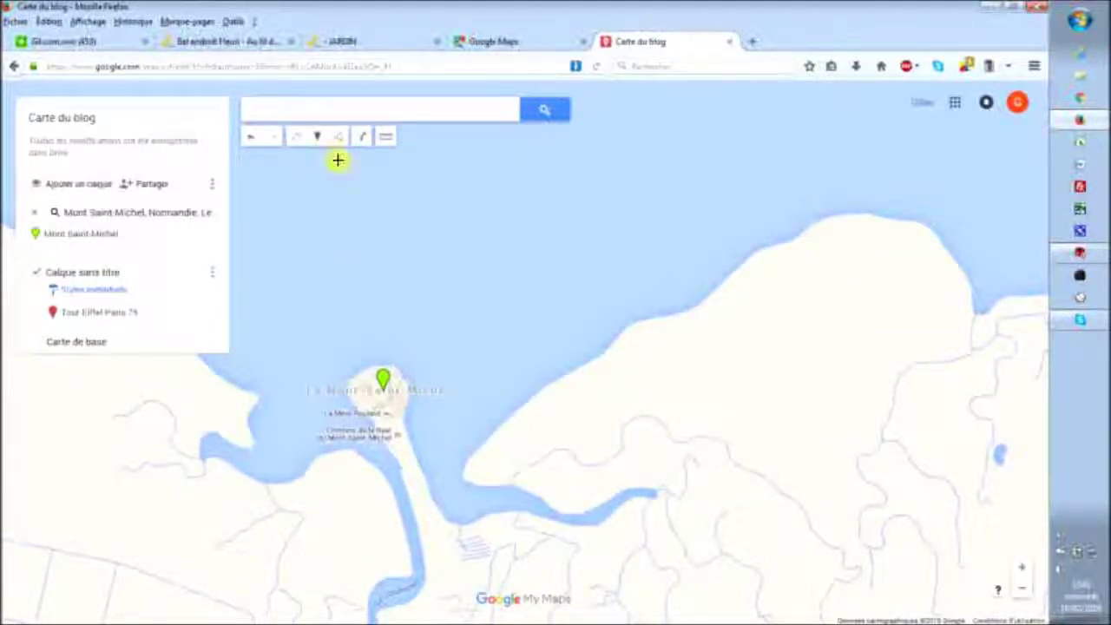
{"action": "left_click", "coordinate": [390, 395]}
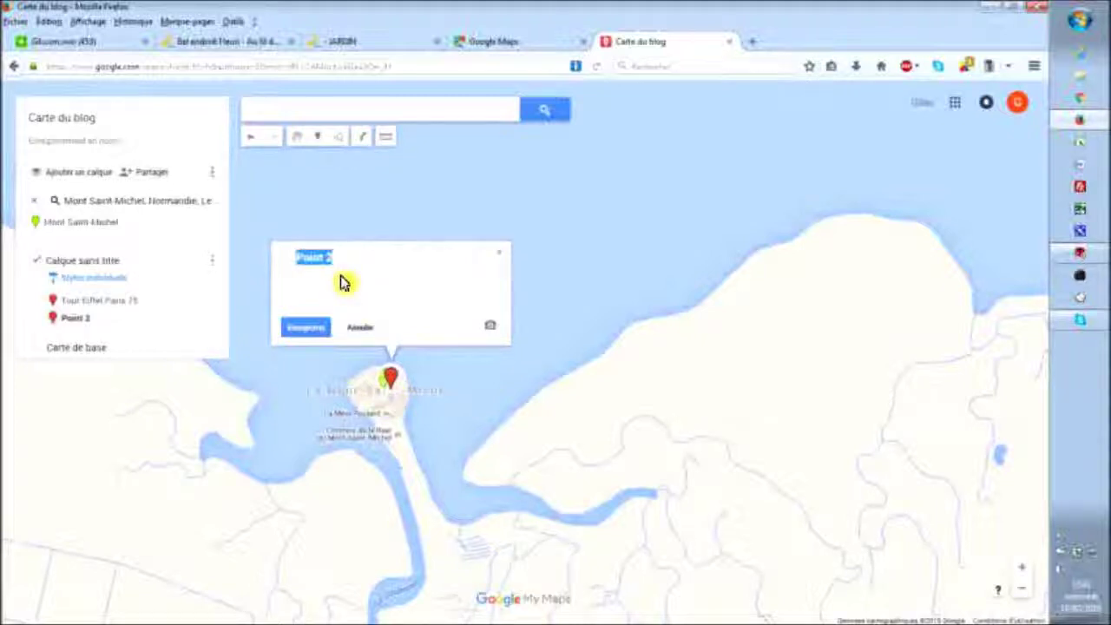
{"action": "type", "text": "Mont Saint-Michel, "}
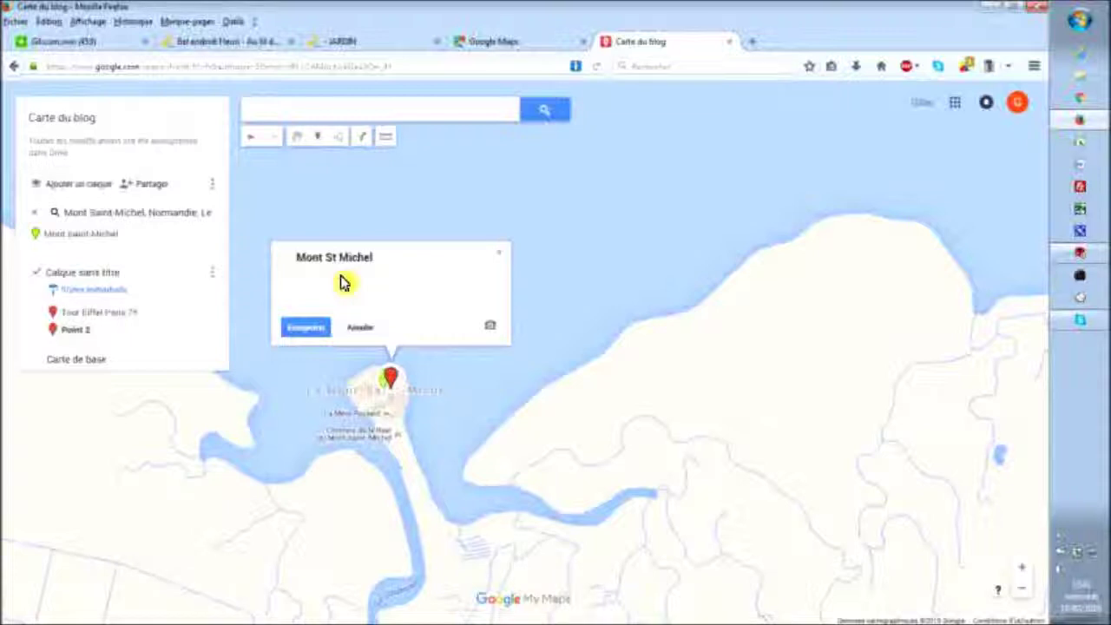
Step: Fill the Mont St Michel marker's description with placeholder text and the copied blog page address, save it and close its card
{"action": "type", "text": "Normandie"}
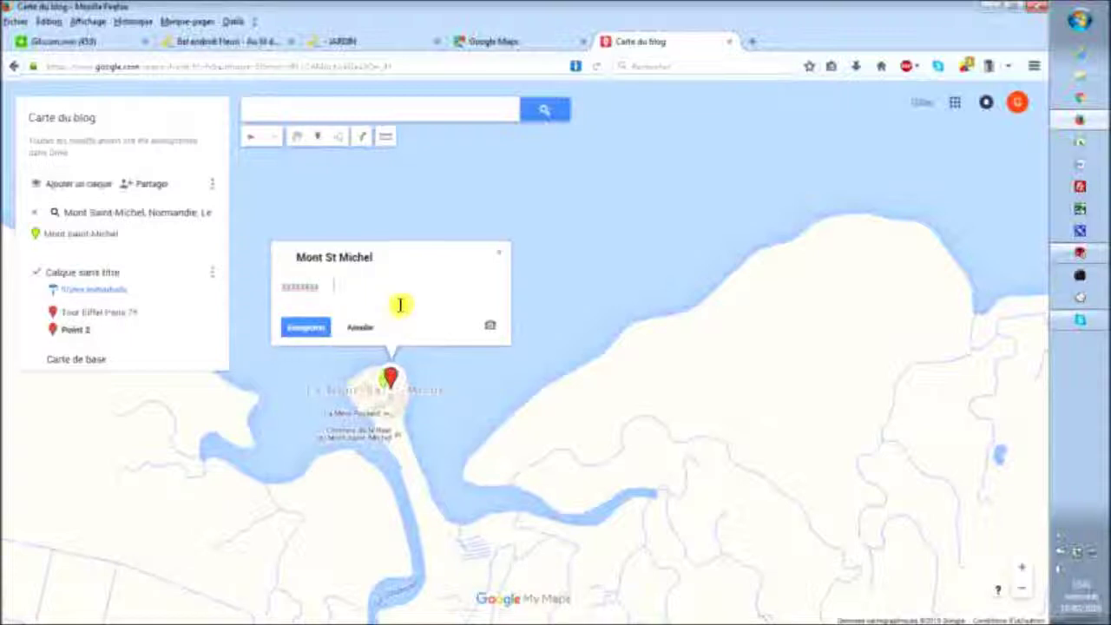
{"action": "key", "text": "ctrl+v"}
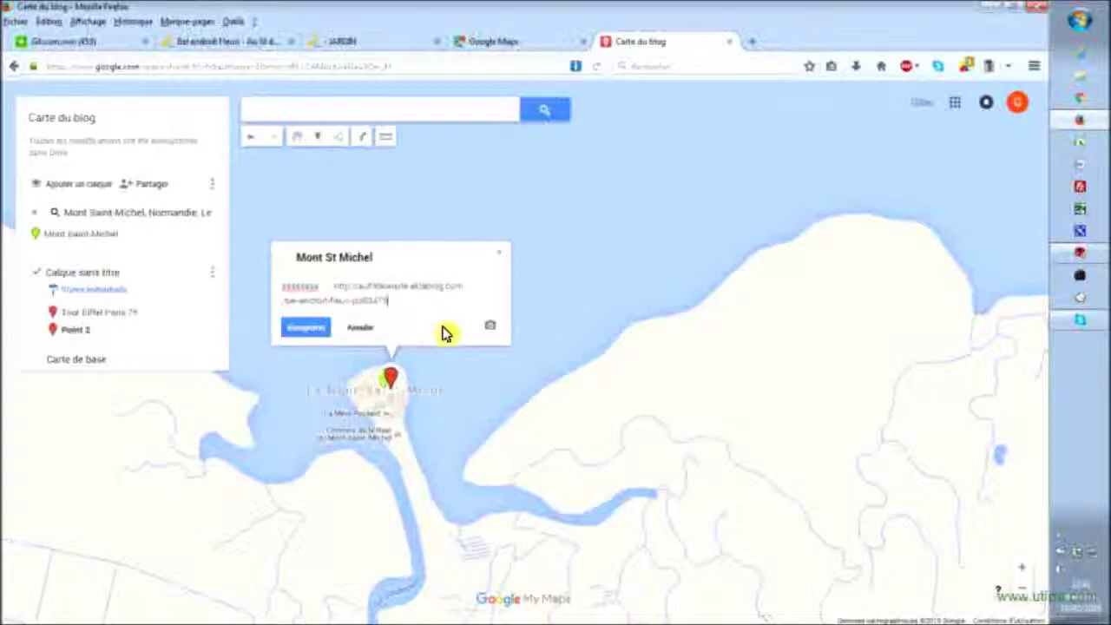
{"action": "left_click", "coordinate": [310, 333]}
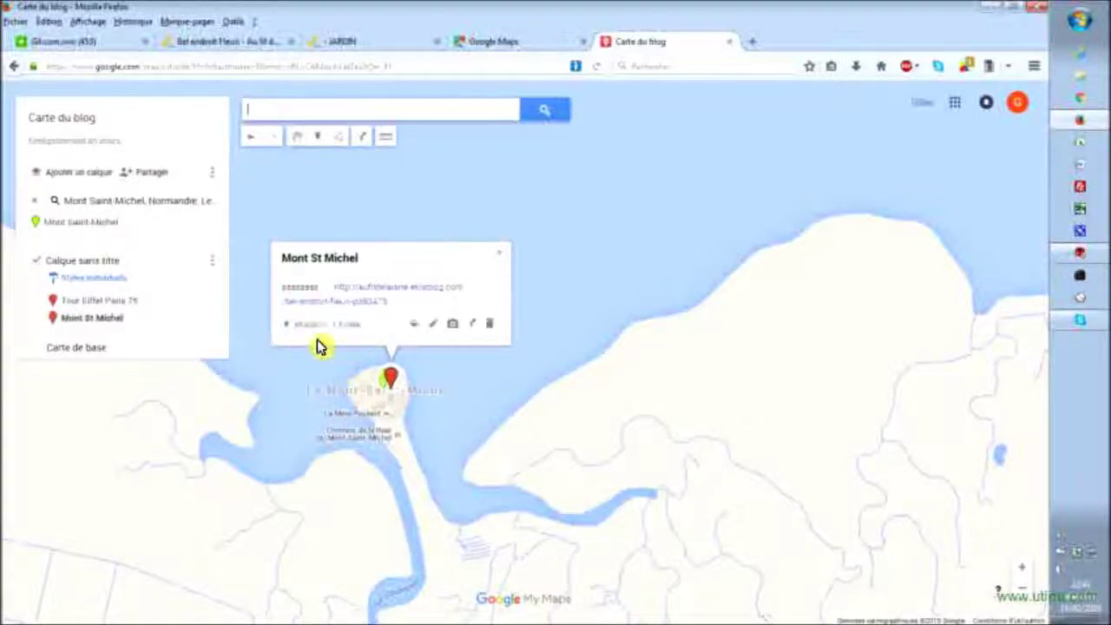
{"action": "left_click", "coordinate": [502, 260]}
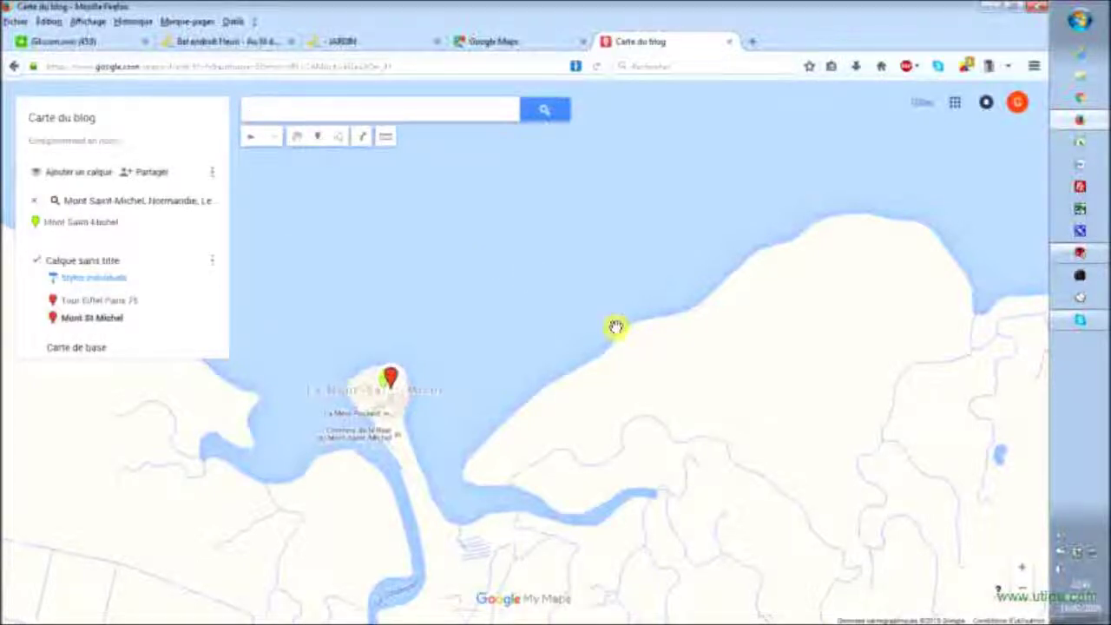
Step: Survey the map from Mont Saint-Michel across to Paris to check where both placed markers sit
{"action": "scroll", "coordinate": [615, 327], "scroll_direction": "down", "scroll_amount": 2}
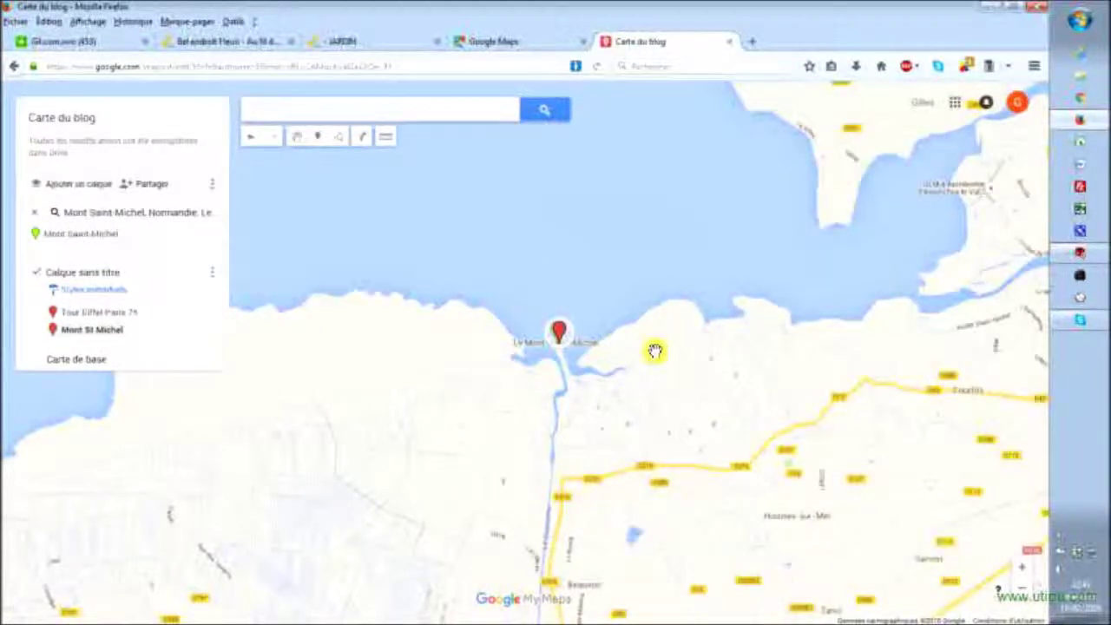
{"action": "scroll", "coordinate": [655, 350], "scroll_direction": "down", "scroll_amount": 2}
{"action": "left_click_drag", "start_coordinate": [768, 375], "coordinate": [616, 355]}
{"action": "scroll", "coordinate": [614, 358], "scroll_direction": "down", "scroll_amount": 1}
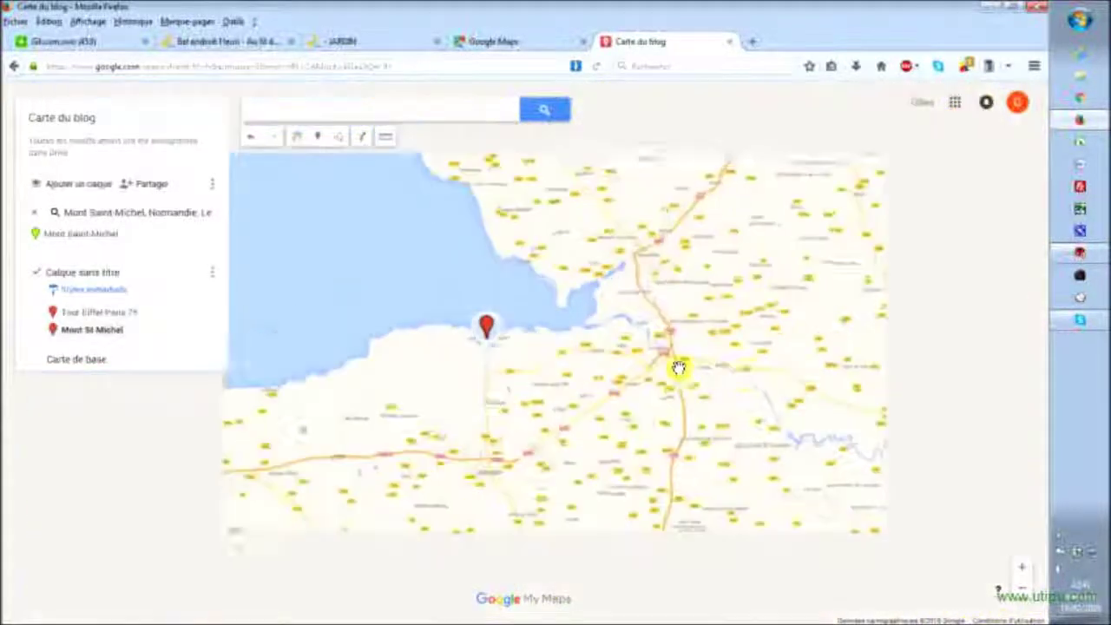
{"action": "left_click_drag", "start_coordinate": [752, 370], "coordinate": [666, 372]}
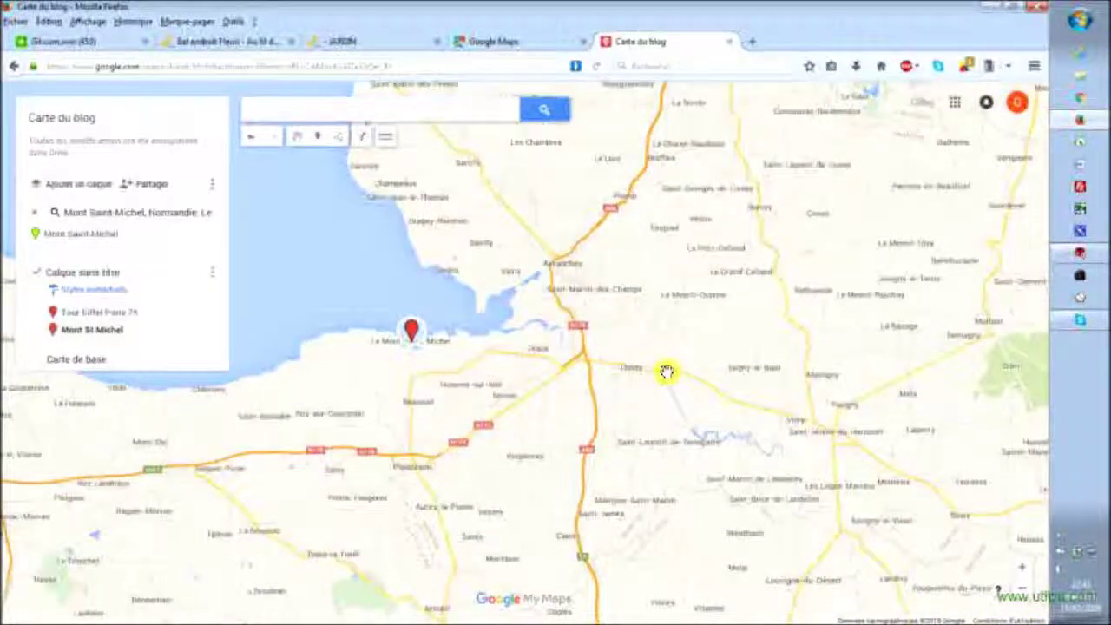
{"action": "scroll", "coordinate": [666, 371], "scroll_direction": "down", "scroll_amount": 1}
{"action": "left_click_drag", "start_coordinate": [744, 385], "coordinate": [639, 376]}
{"action": "scroll", "coordinate": [640, 377], "scroll_direction": "down", "scroll_amount": 1}
{"action": "left_click_drag", "start_coordinate": [751, 400], "coordinate": [587, 389]}
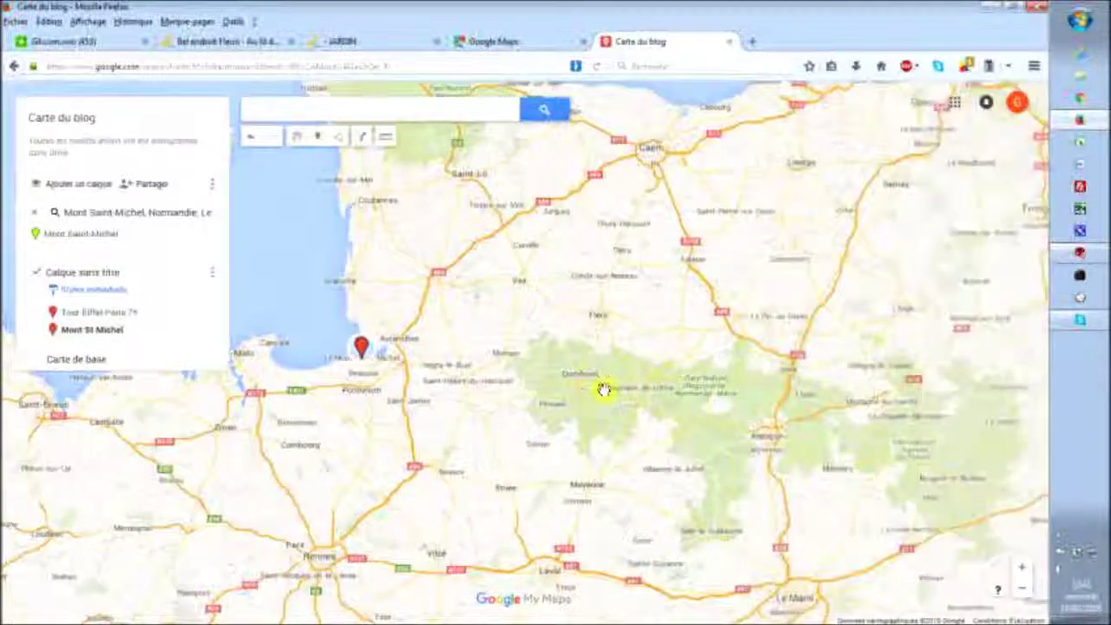
{"action": "scroll", "coordinate": [621, 391], "scroll_direction": "down", "scroll_amount": 1}
{"action": "left_click_drag", "start_coordinate": [676, 397], "coordinate": [603, 391]}
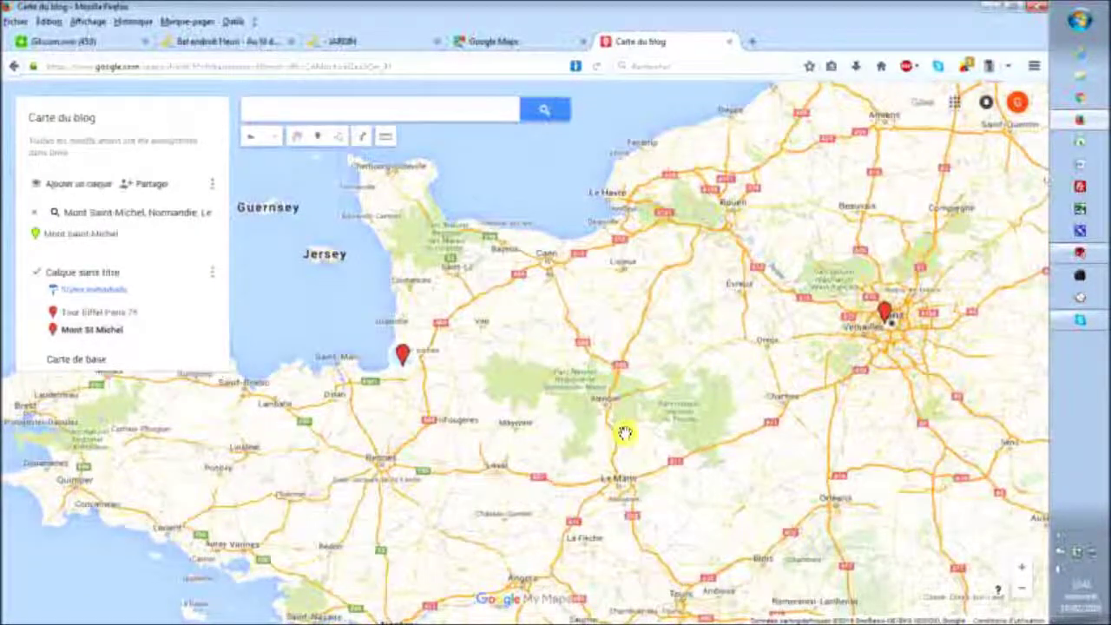
Step: Review the Tour Eiffel Paris 75 marker's title and description in edit mode, save it and close its card
{"action": "left_click", "coordinate": [885, 314]}
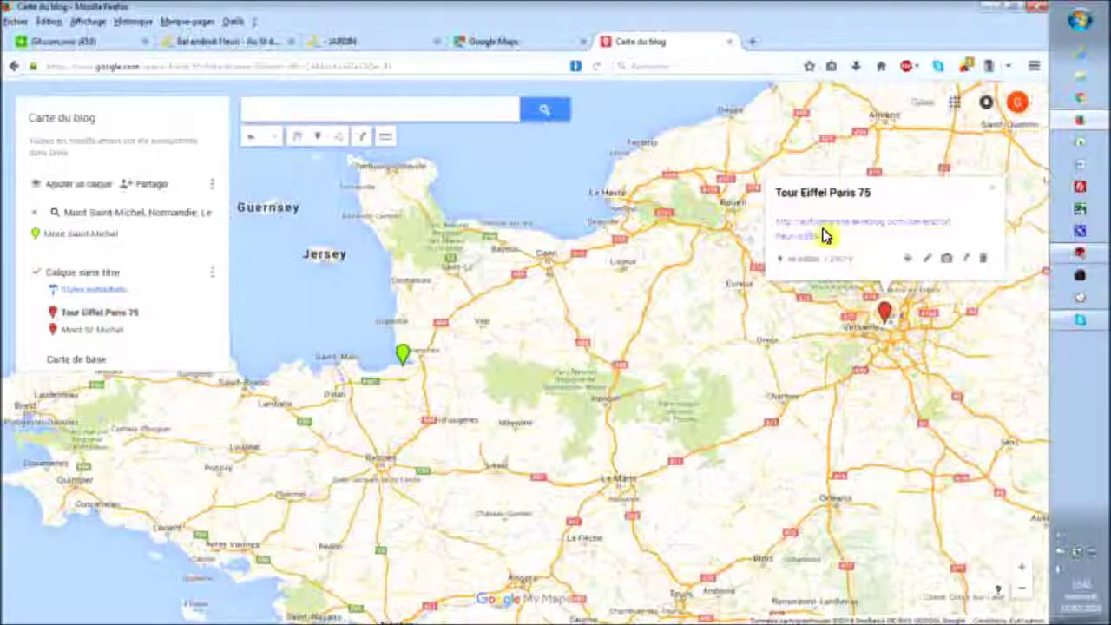
{"action": "left_click", "coordinate": [926, 262]}
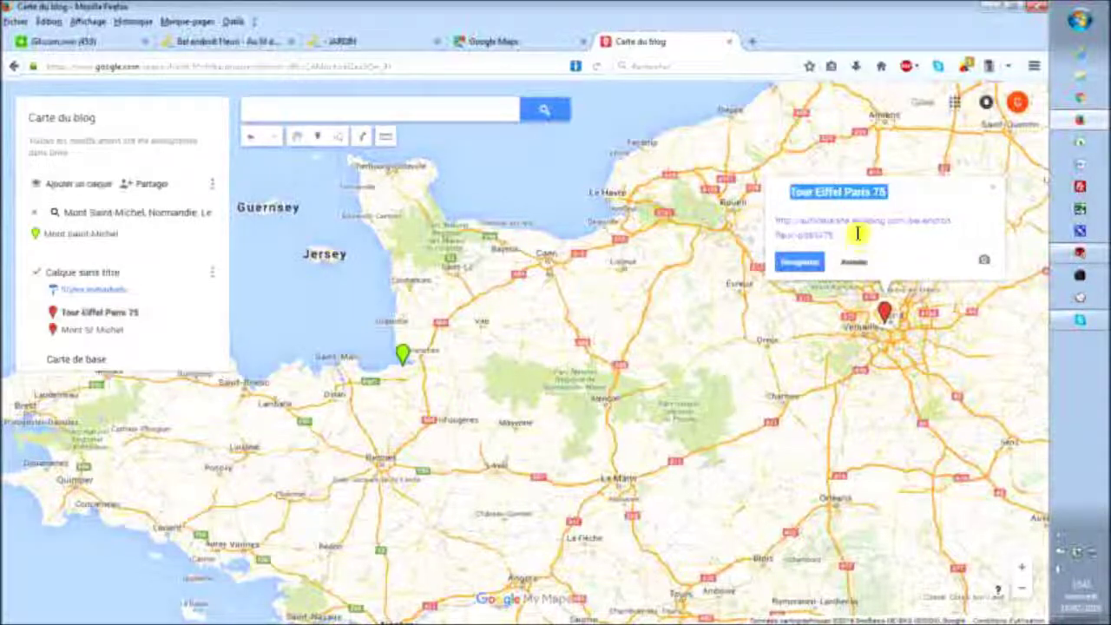
{"action": "left_click", "coordinate": [810, 262]}
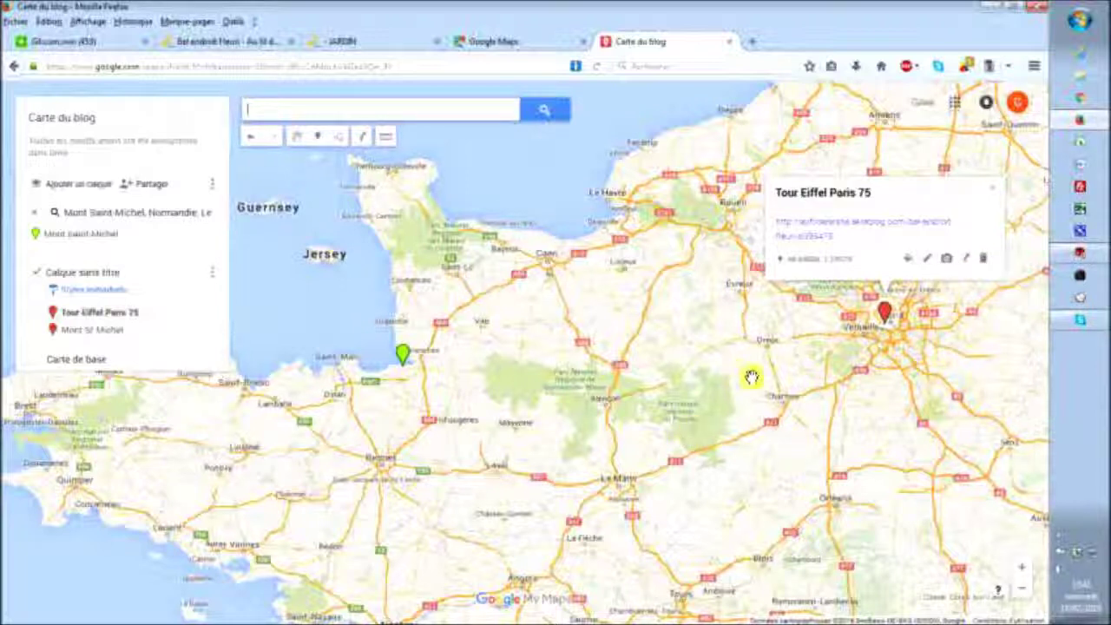
{"action": "left_click", "coordinate": [992, 194]}
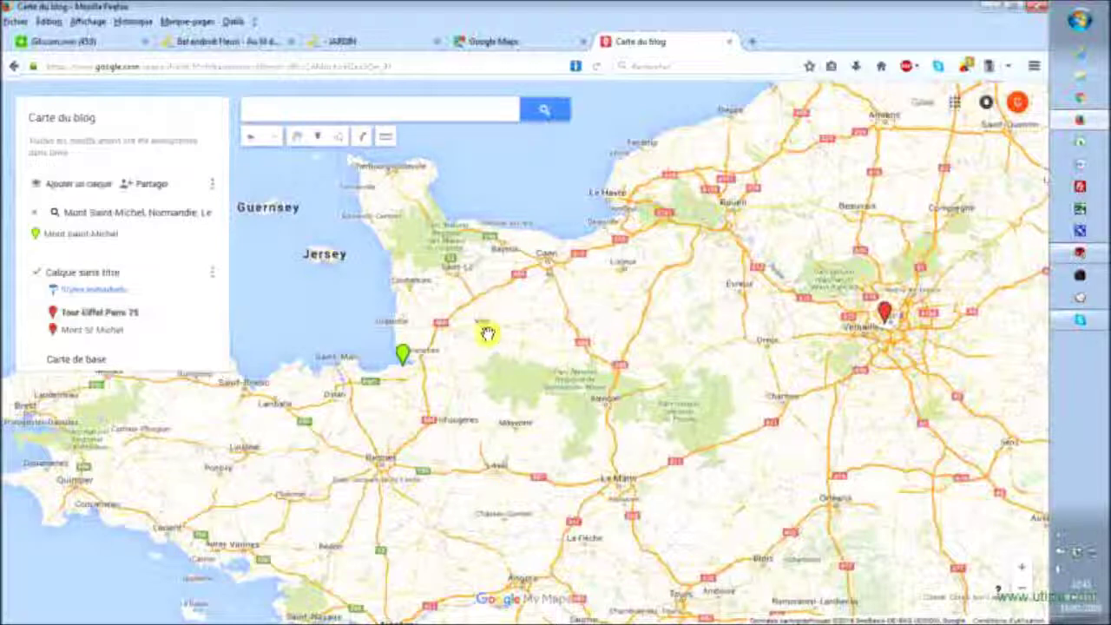
Step: Reload the Carte du blog page and show northern France with both markers
{"action": "scroll", "coordinate": [487, 344], "scroll_direction": "down", "scroll_amount": 1}
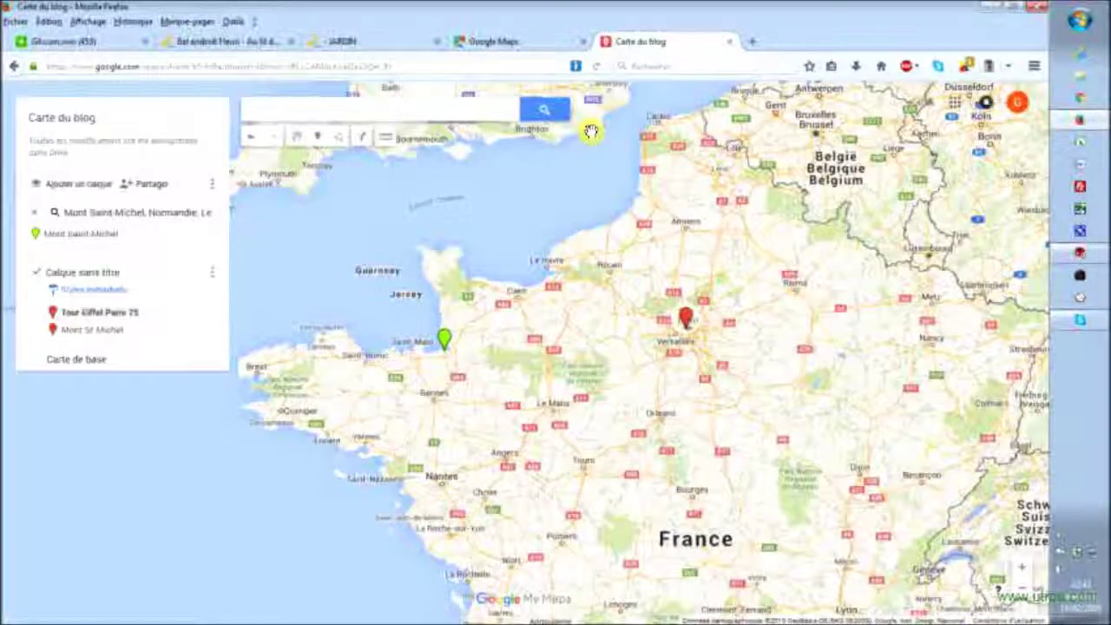
{"action": "left_click", "coordinate": [597, 67]}
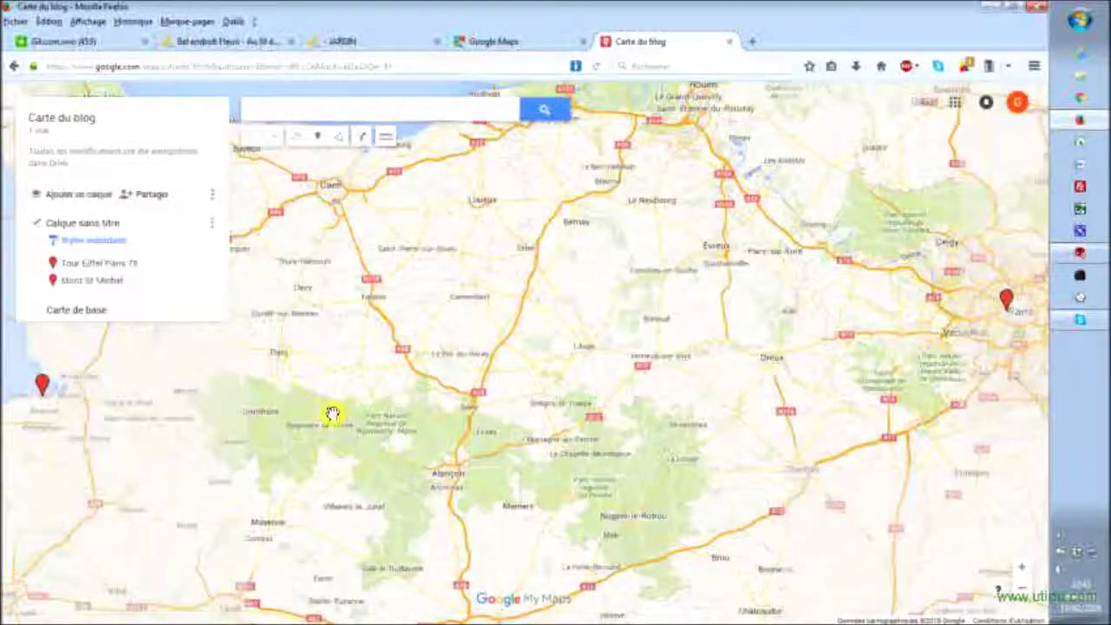
{"action": "scroll", "coordinate": [332, 414], "scroll_direction": "down", "scroll_amount": 2}
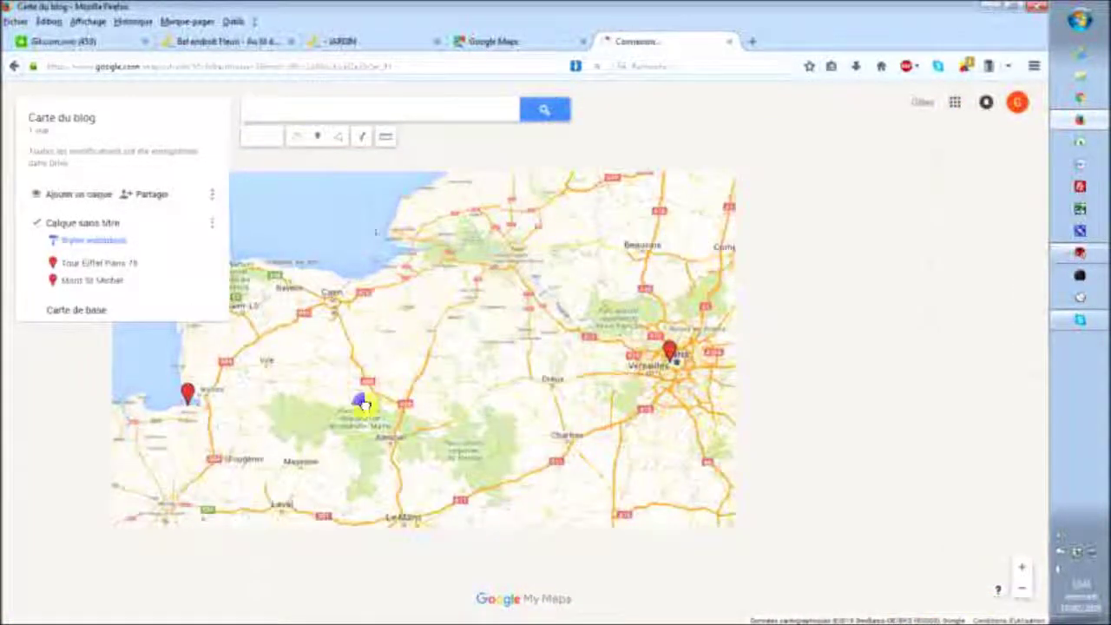
{"action": "left_click_drag", "start_coordinate": [386, 408], "coordinate": [426, 411]}
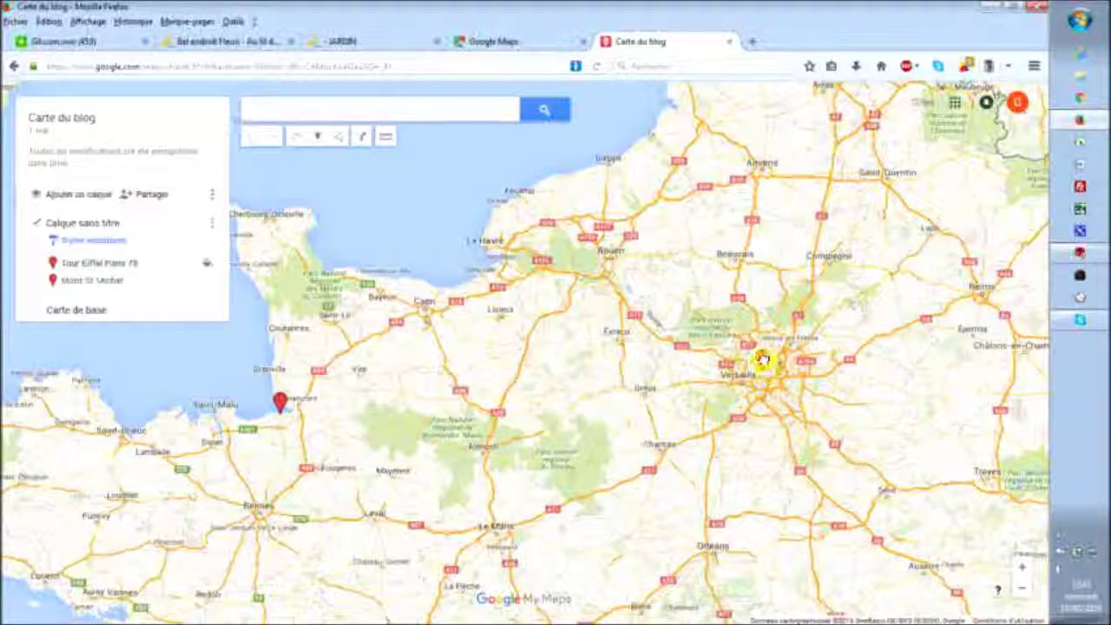
Step: Open the Tour Eiffel Paris 75 marker for editing and shift it slightly east within Paris
{"action": "left_click", "coordinate": [763, 363]}
{"action": "left_click", "coordinate": [805, 307]}
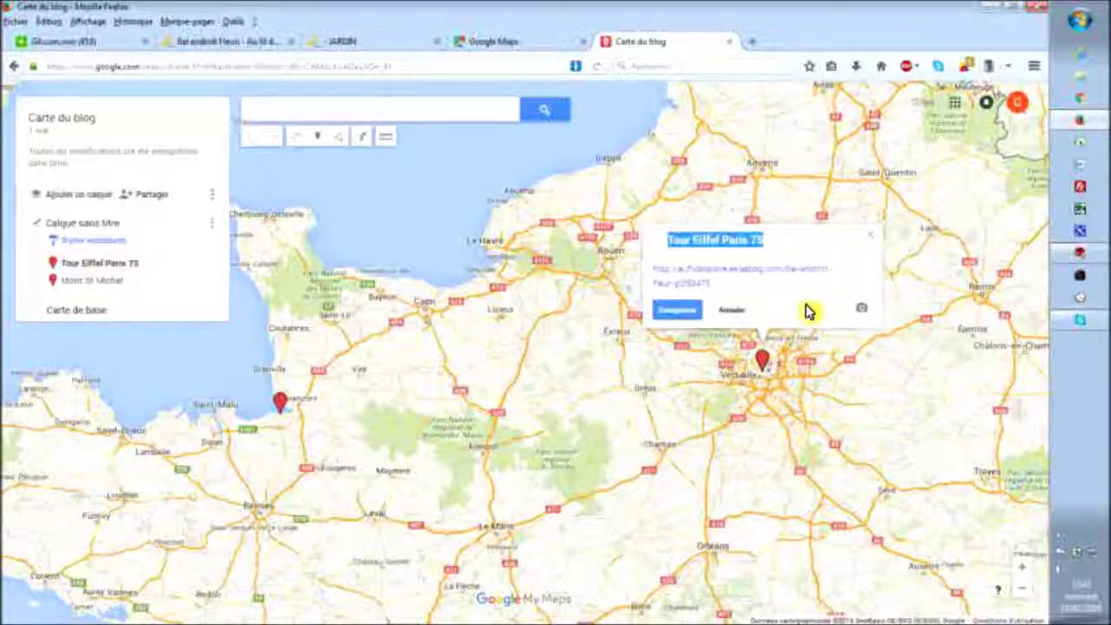
{"action": "mouse_move", "coordinate": [761, 365]}
{"action": "left_mouse_down"}
{"action": "mouse_move", "coordinate": [633, 378]}
{"action": "mouse_move", "coordinate": [618, 352]}
{"action": "mouse_move", "coordinate": [761, 374]}
{"action": "mouse_move", "coordinate": [768, 362]}
{"action": "left_mouse_up"}
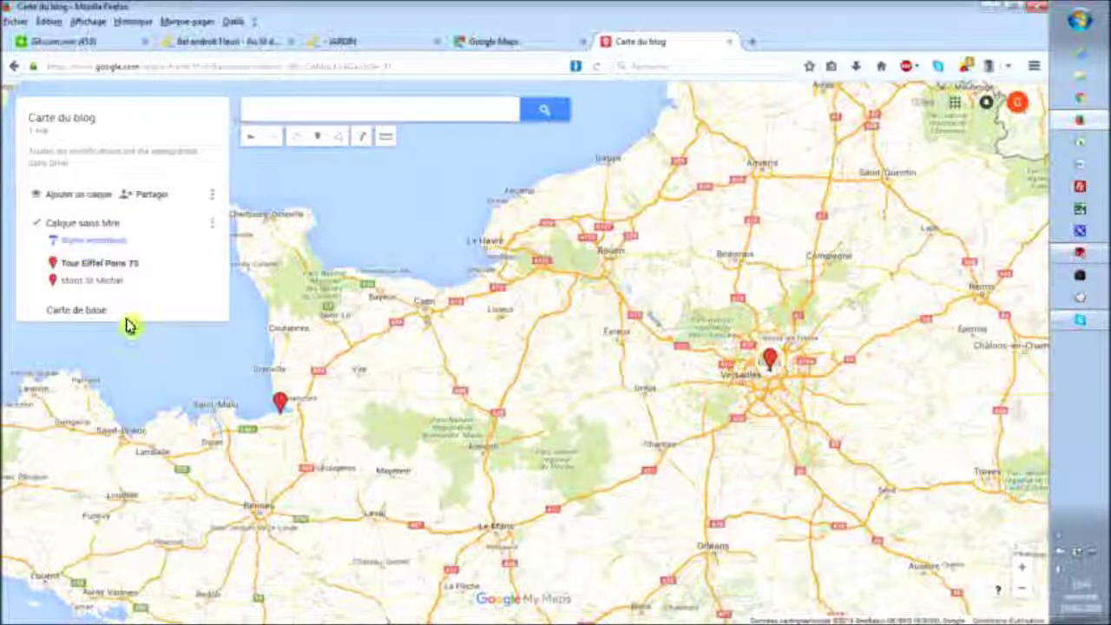
Step: Reorder the layer so that Mont St Michel comes before Tour Eiffel Paris 75, and close the marker's card
{"action": "left_click_drag", "start_coordinate": [92, 282], "coordinate": [83, 259]}
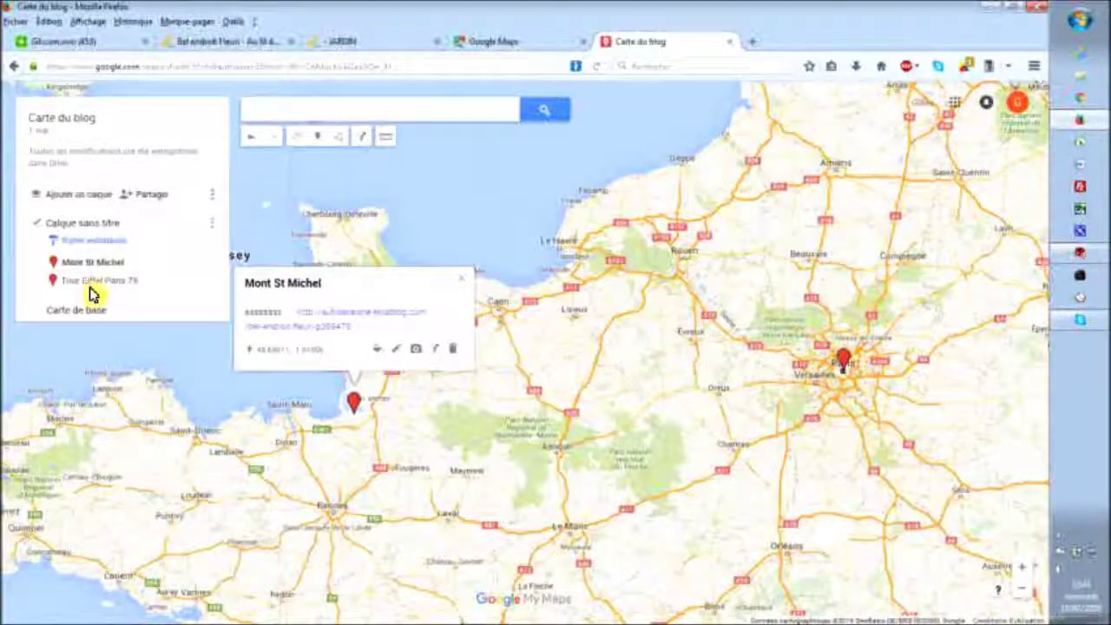
{"action": "left_click", "coordinate": [466, 282]}
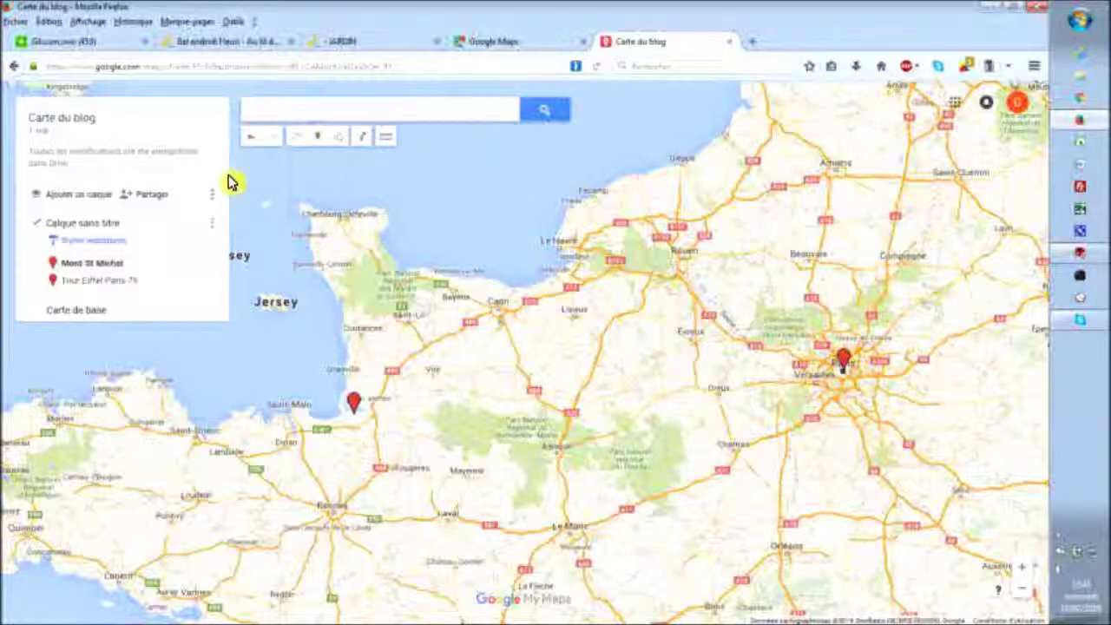
Step: Change the map's link sharing to "Activé - public", save it and confirm the sharing settings
{"action": "left_click", "coordinate": [149, 198]}
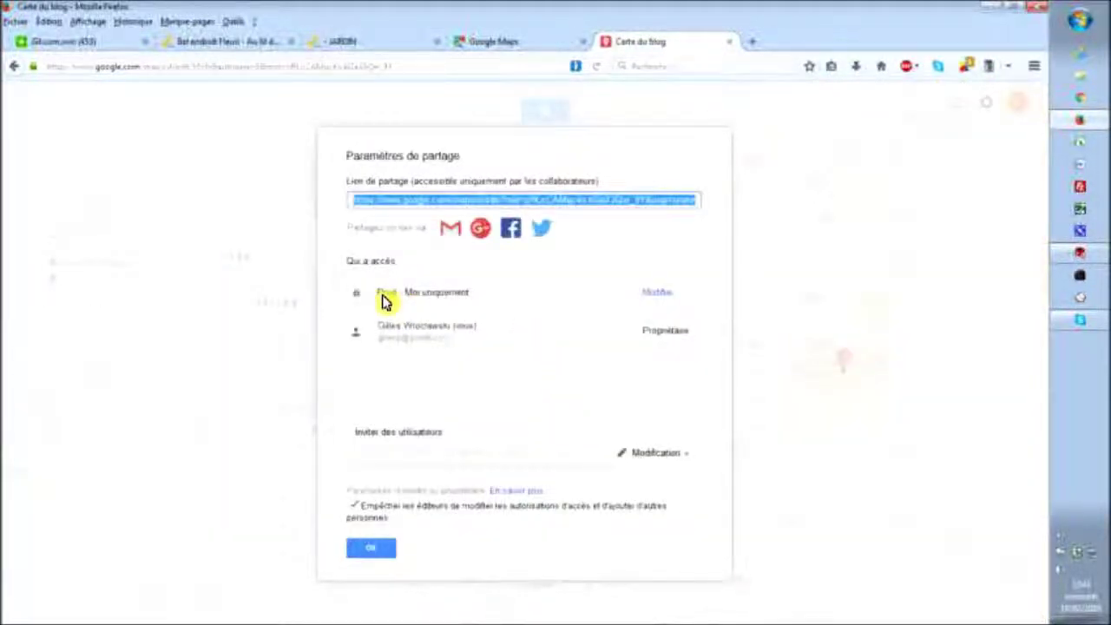
{"action": "left_click", "coordinate": [656, 295]}
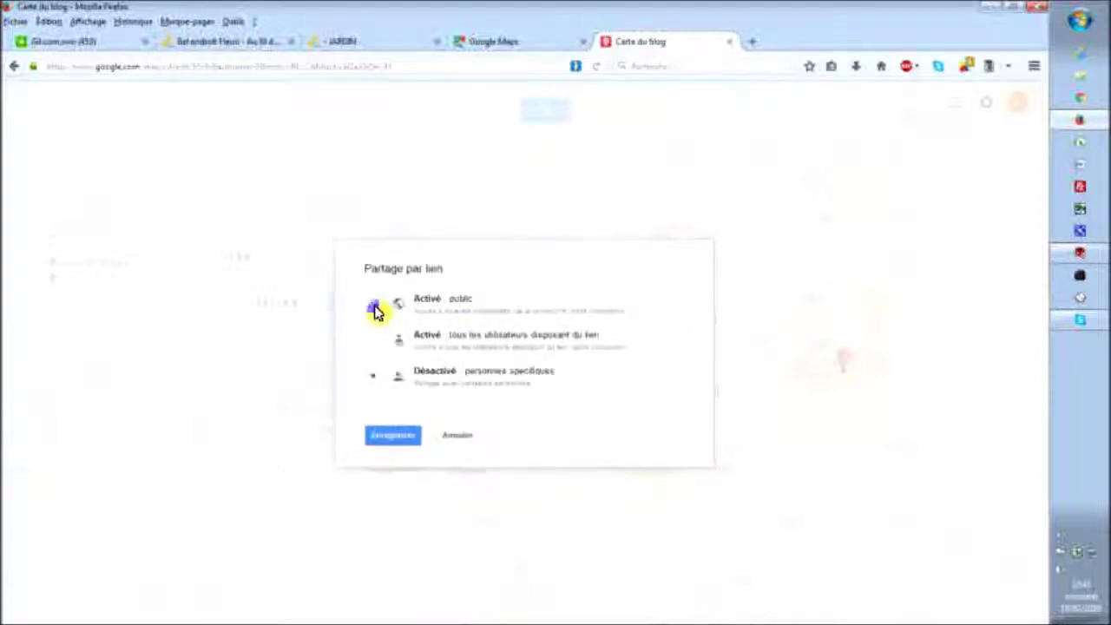
{"action": "left_click", "coordinate": [375, 311]}
{"action": "left_click", "coordinate": [393, 467]}
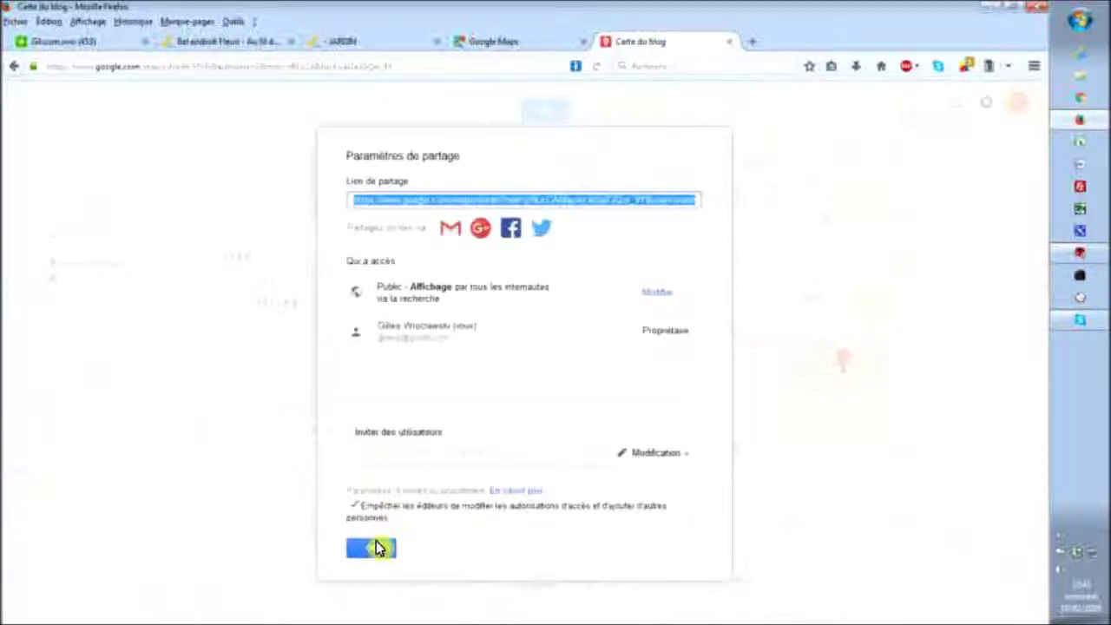
{"action": "left_click", "coordinate": [372, 549]}
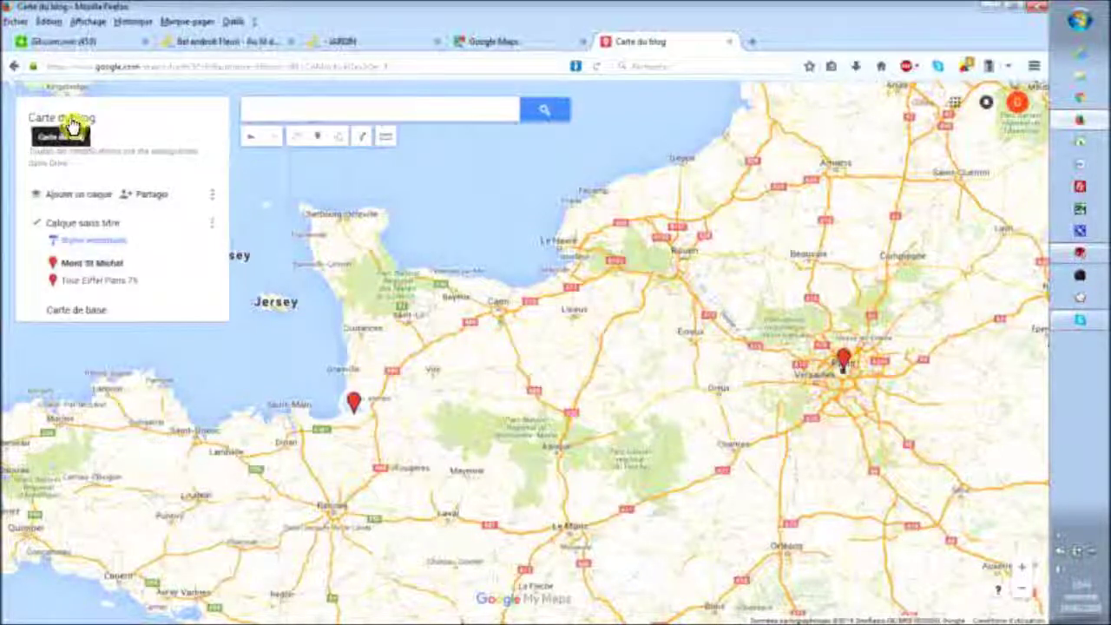
Step: Copy the HTML code for integrating Carte du blog into a website and switch to the JARDIN article editor
{"action": "left_click", "coordinate": [214, 198]}
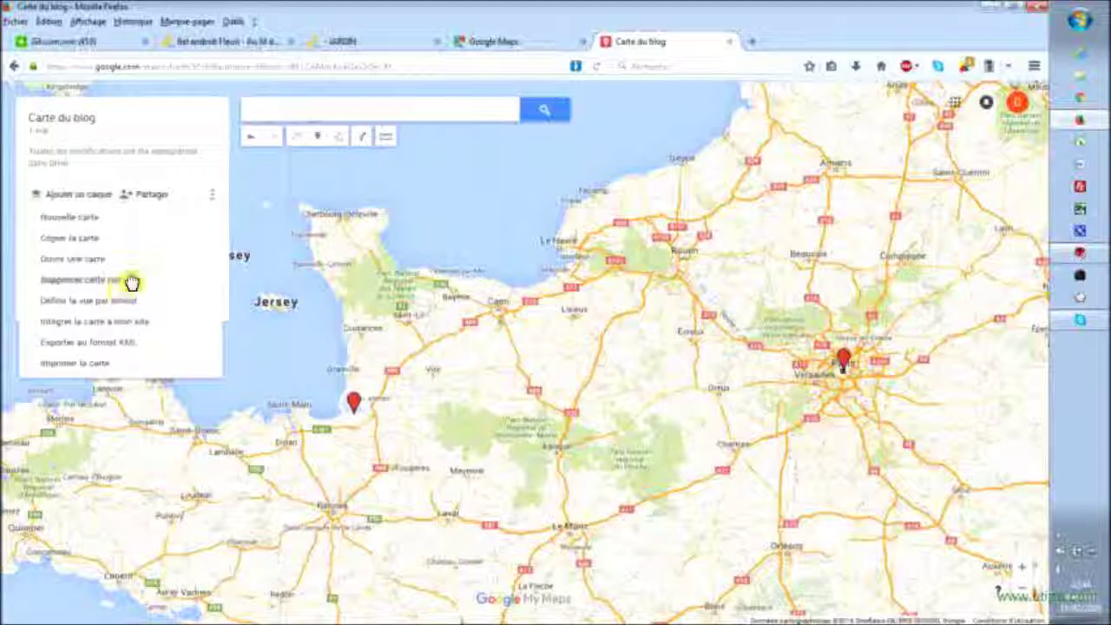
{"action": "left_click", "coordinate": [245, 198]}
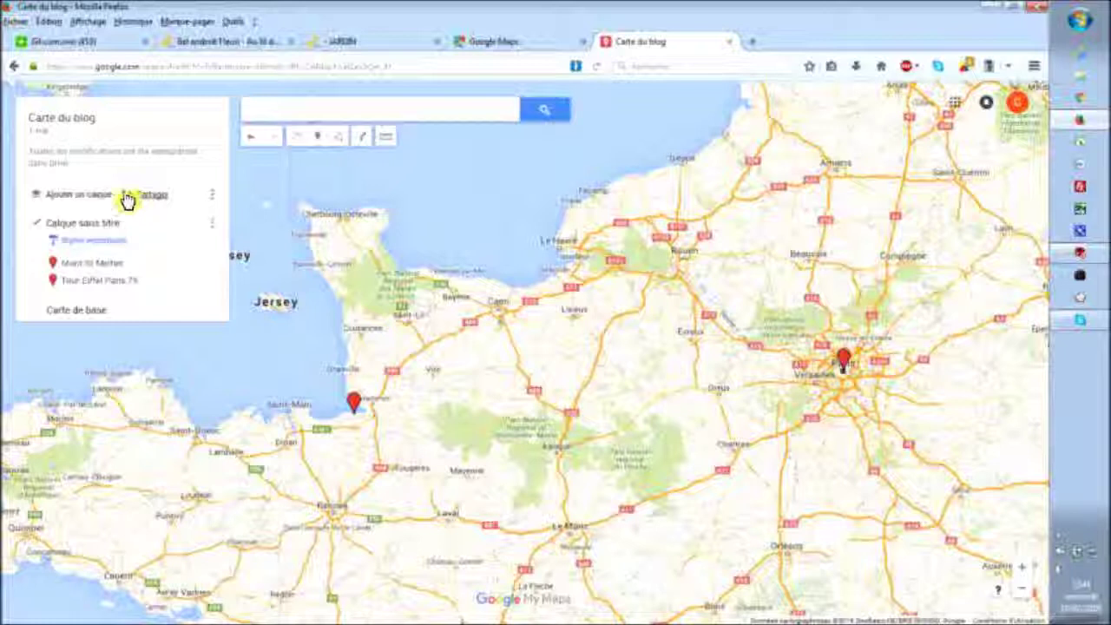
{"action": "left_click", "coordinate": [211, 198]}
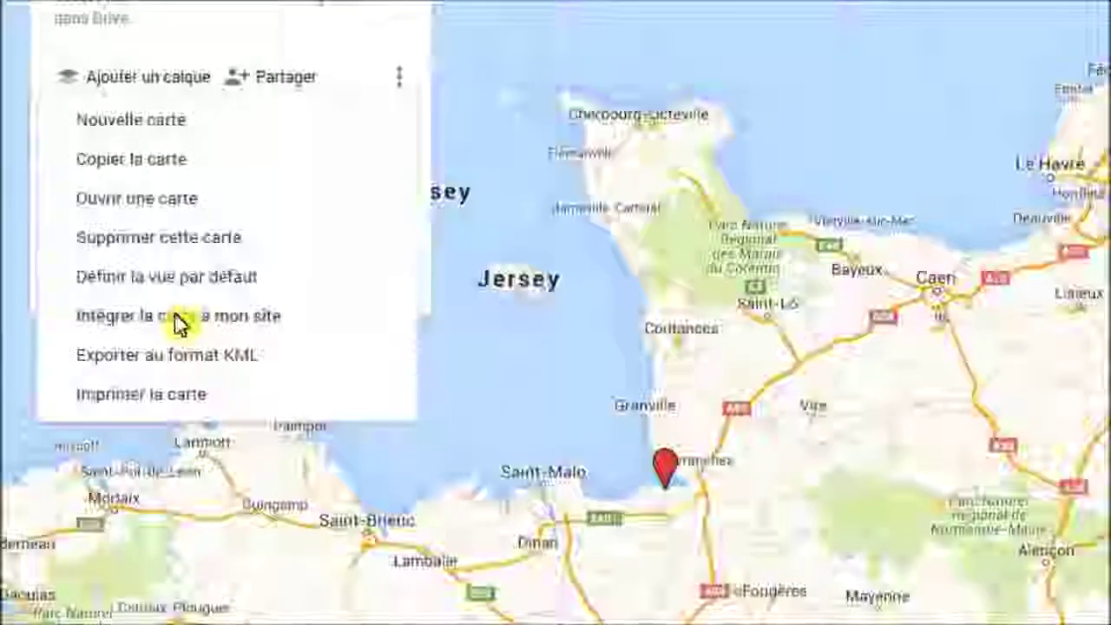
{"action": "left_click", "coordinate": [178, 321]}
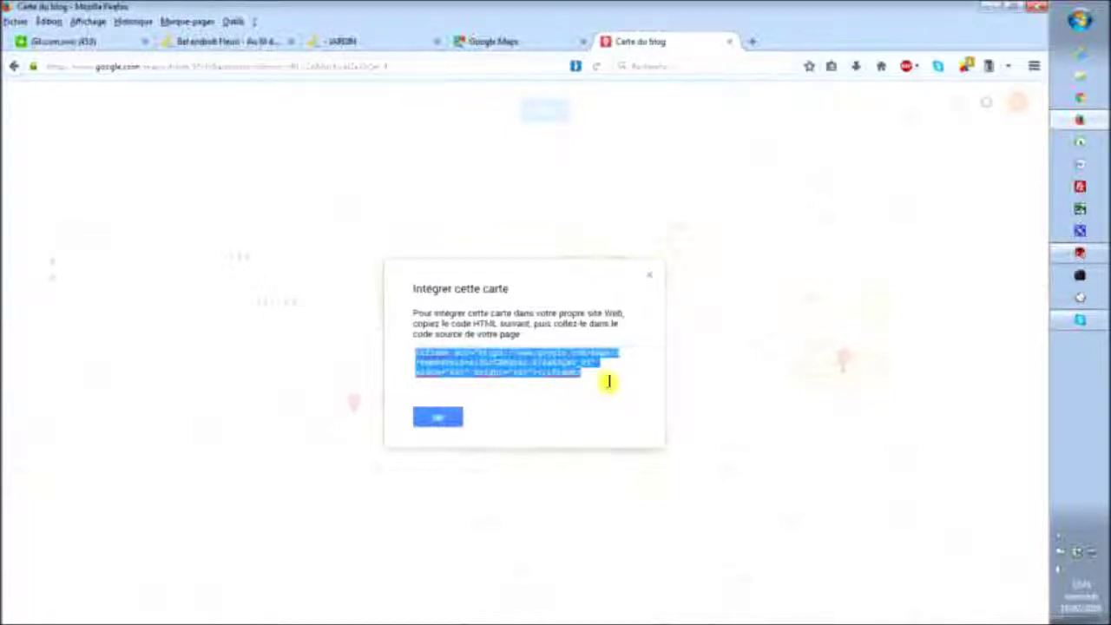
{"action": "left_click", "coordinate": [438, 420]}
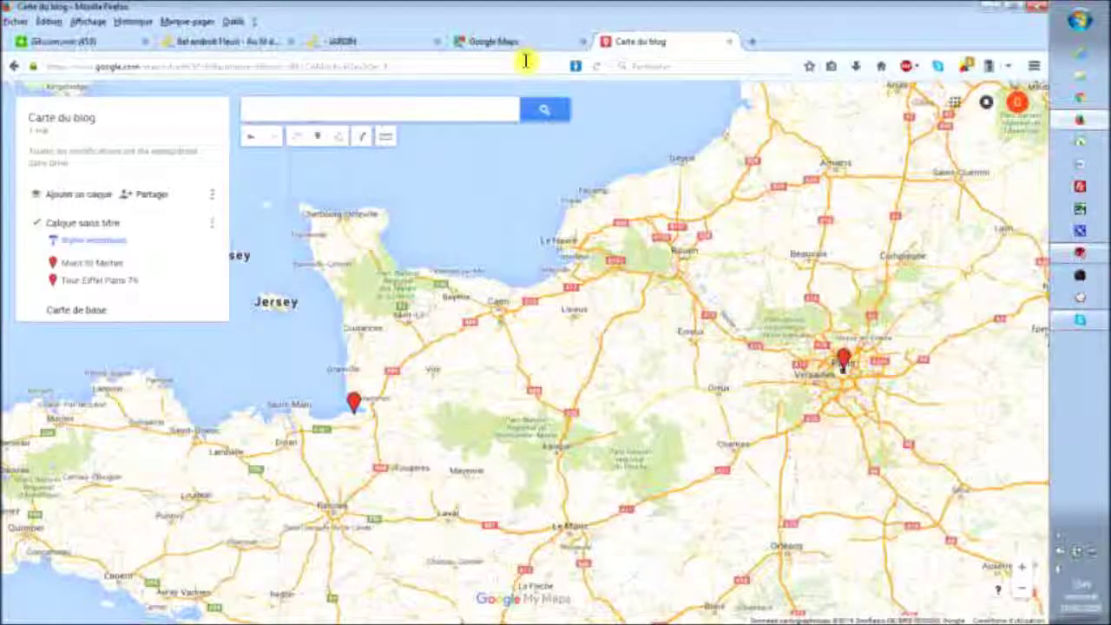
{"action": "left_click", "coordinate": [375, 44]}
{"action": "left_click", "coordinate": [804, 427]}
{"action": "key", "text": "Delete"}
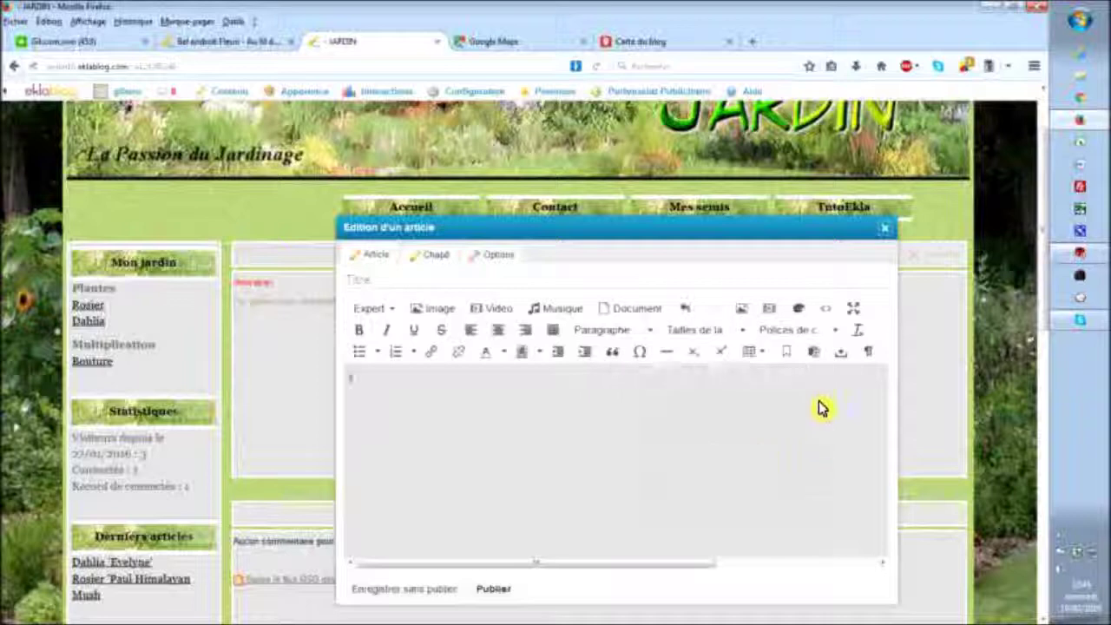
{"action": "left_click", "coordinate": [825, 310]}
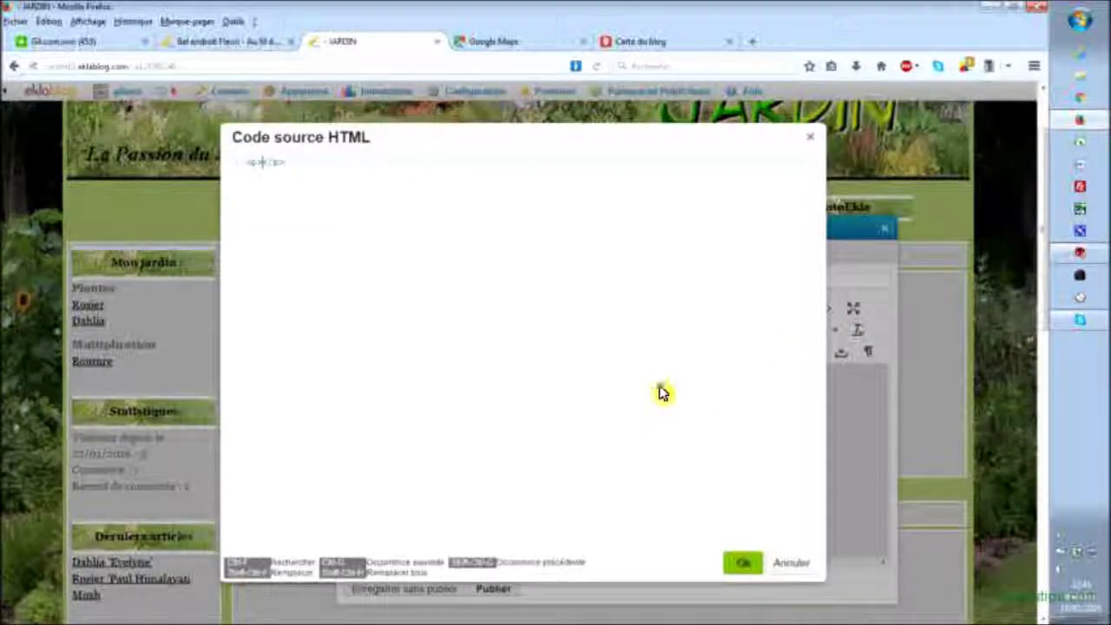
{"action": "left_click", "coordinate": [790, 564]}
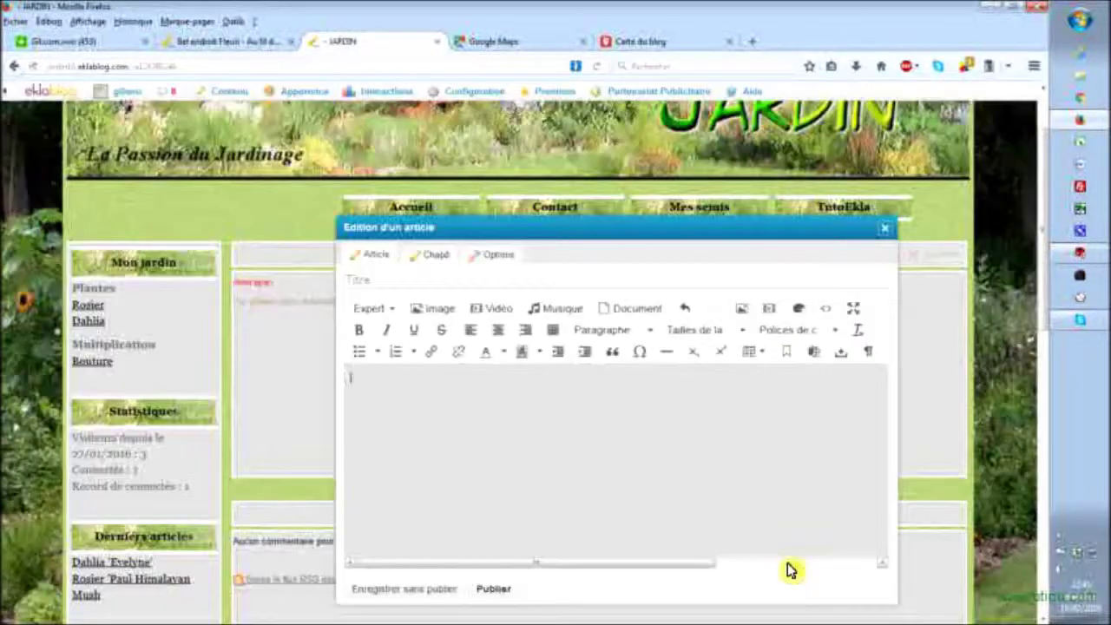
{"action": "key", "text": "ctrl+z"}
Step: Add four blank lines below the map already embedded in the article
{"action": "left_click", "coordinate": [855, 528]}
{"action": "key", "text": "Return"}
{"action": "key", "text": "Return"}
{"action": "key", "text": "Return"}
{"action": "key", "text": "Return"}
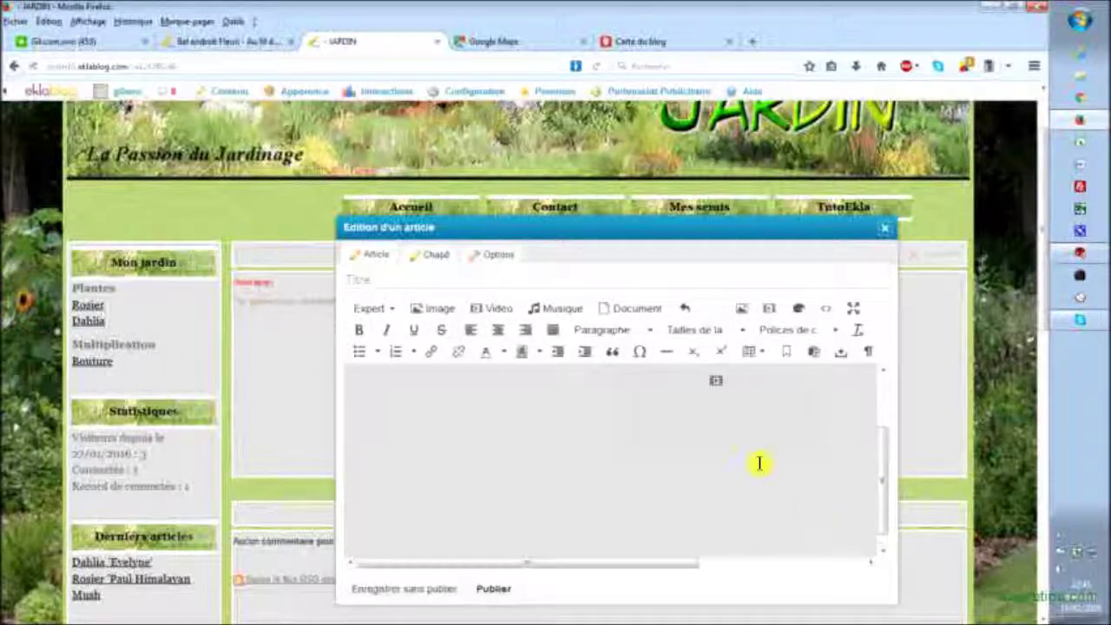
Step: Paste the Carte du blog iframe code into the empty paragraph of the article's HTML source and confirm it
{"action": "left_click", "coordinate": [825, 309]}
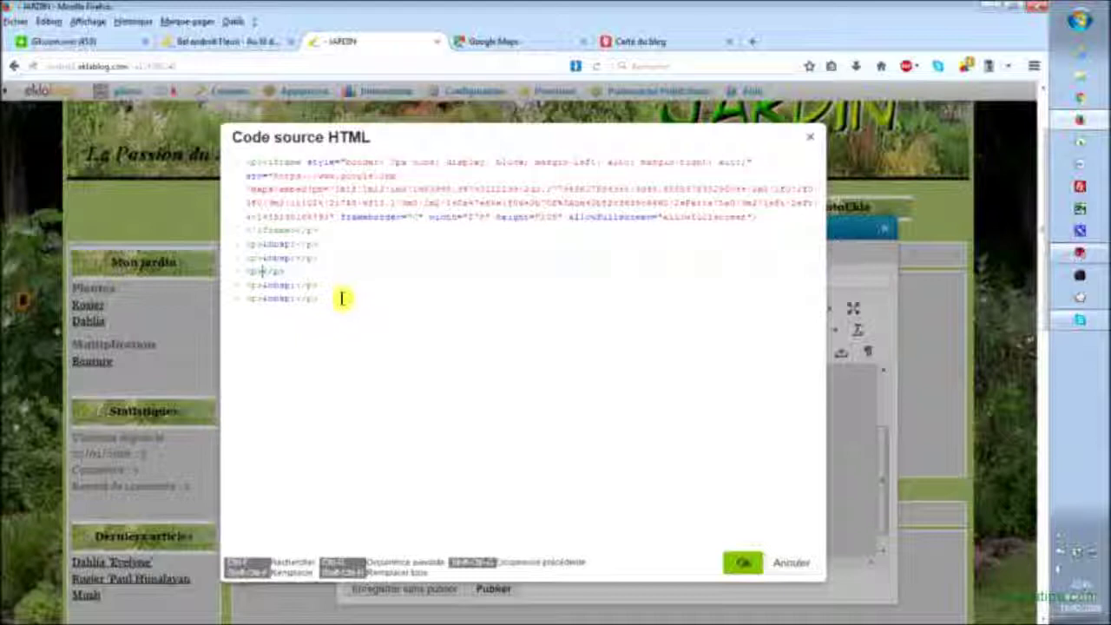
{"action": "left_click_drag", "start_coordinate": [288, 271], "coordinate": [248, 272]}
{"action": "left_click", "coordinate": [264, 272]}
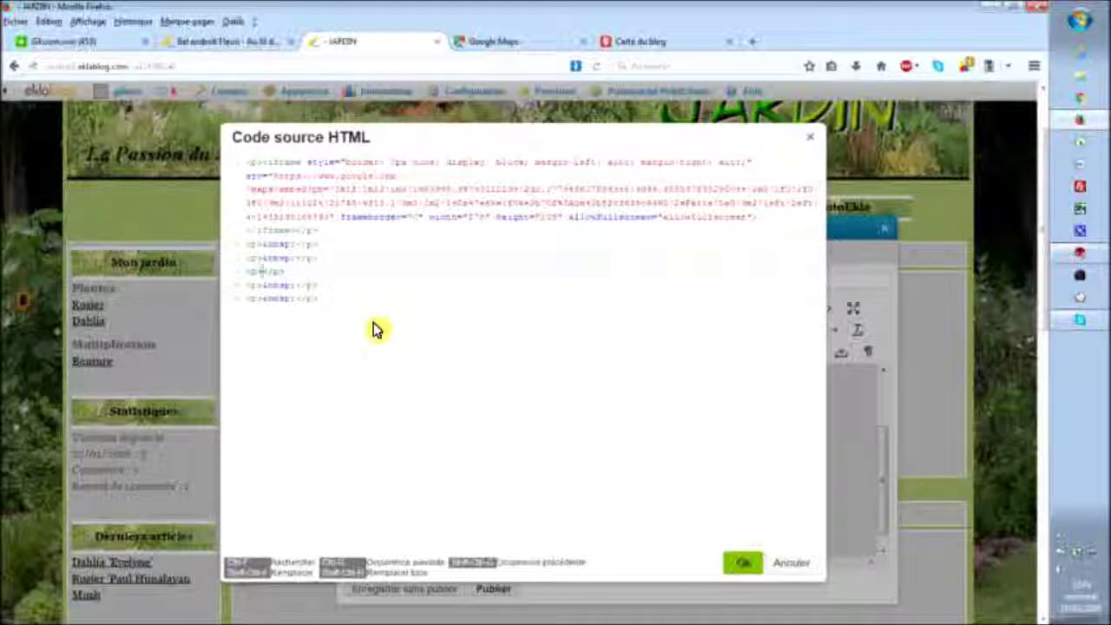
{"action": "key", "text": "ctrl+v"}
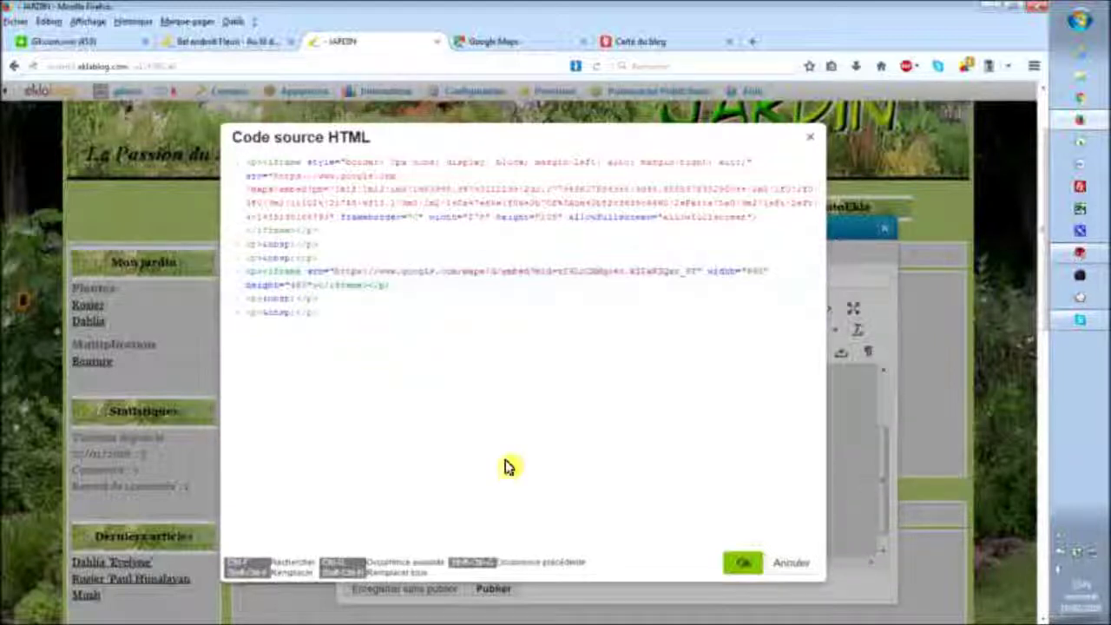
{"action": "left_click", "coordinate": [743, 569]}
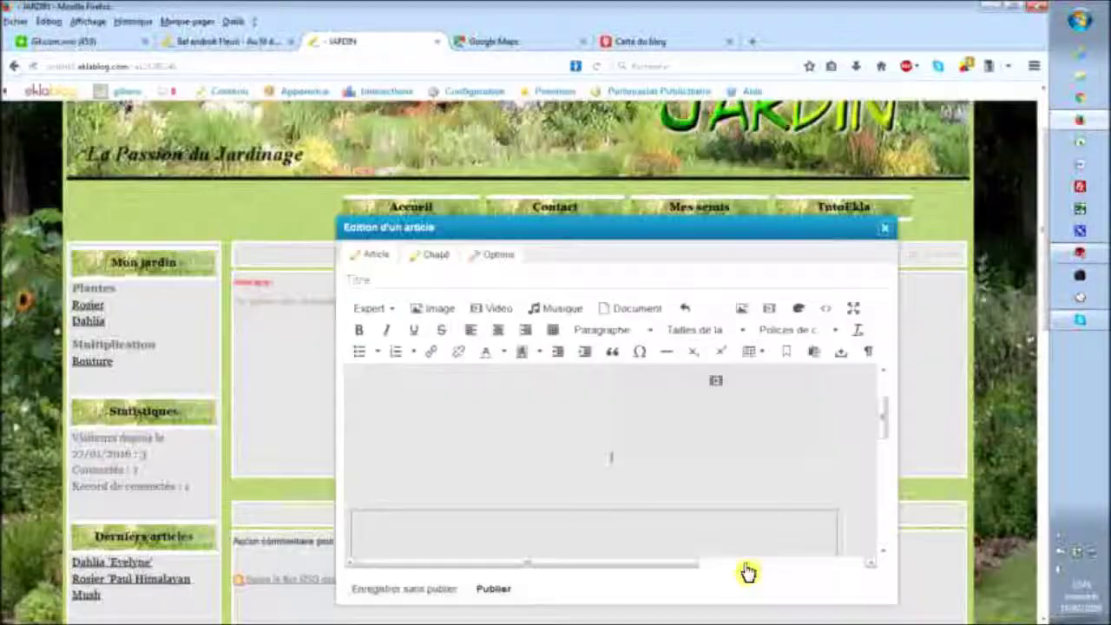
Step: Make the embedded Carte du blog map slightly smaller by its corner and save the article without publishing
{"action": "left_click", "coordinate": [679, 539]}
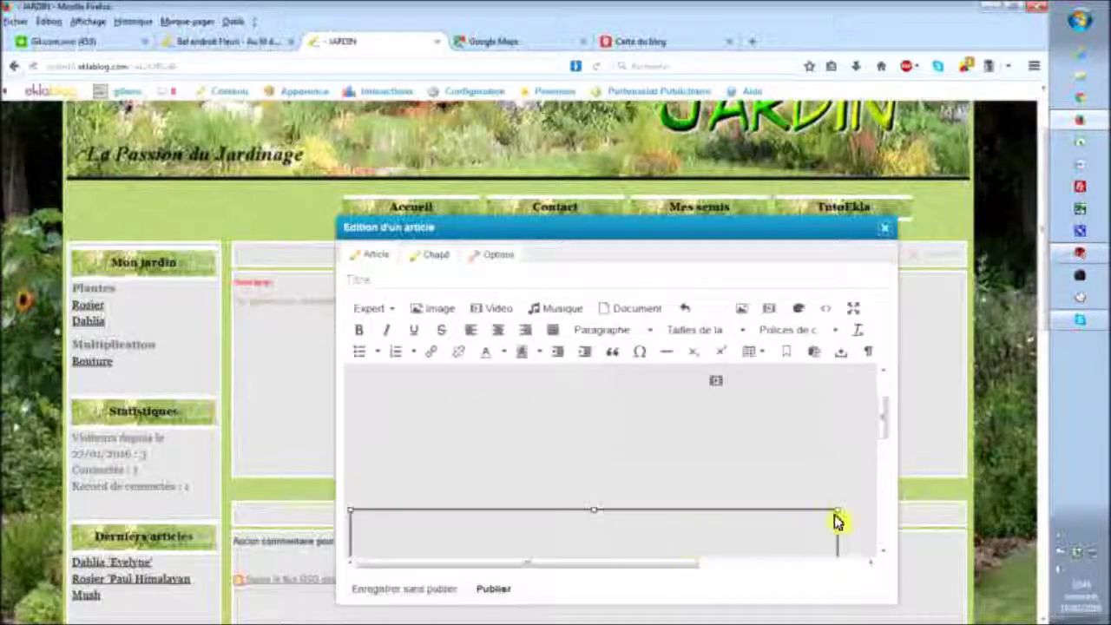
{"action": "left_click_drag", "start_coordinate": [836, 508], "coordinate": [816, 521]}
{"action": "left_click", "coordinate": [431, 588]}
Step: Move the article editor aside, close it and check the embedded Carte du blog map on the article page
{"action": "left_click_drag", "start_coordinate": [833, 234], "coordinate": [198, 176]}
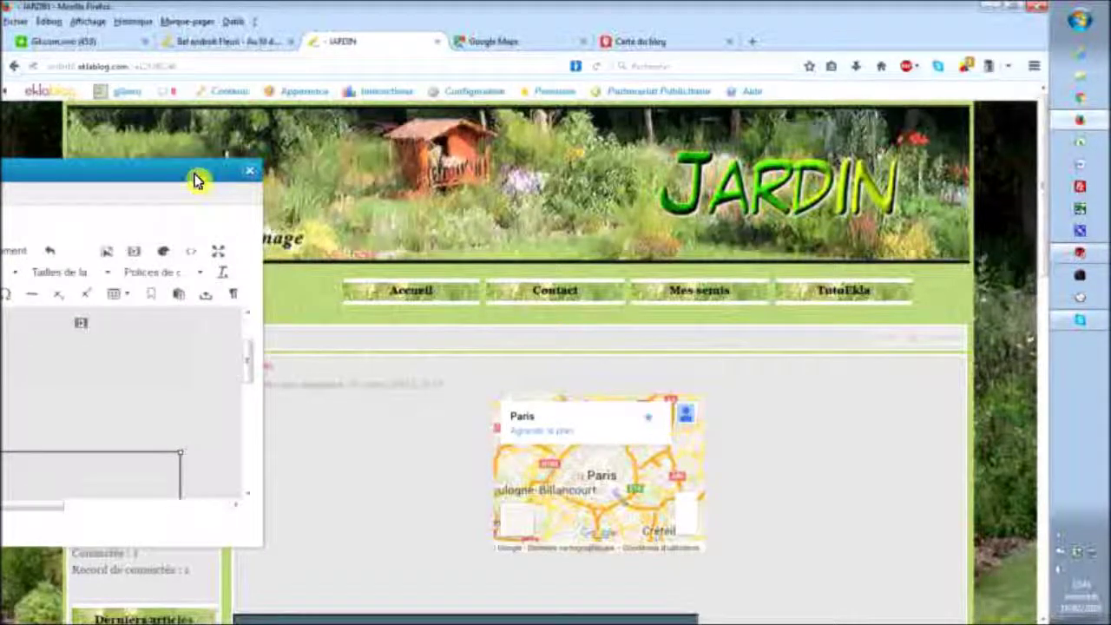
{"action": "scroll", "coordinate": [781, 414], "scroll_direction": "down", "scroll_amount": 3}
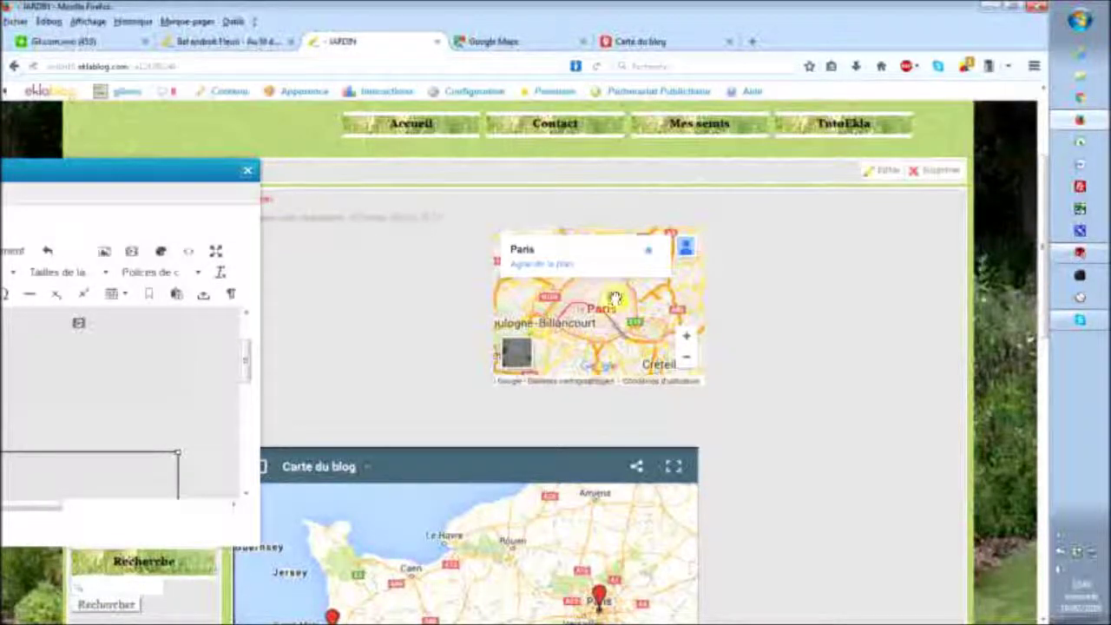
{"action": "scroll", "coordinate": [796, 382], "scroll_direction": "down", "scroll_amount": 3}
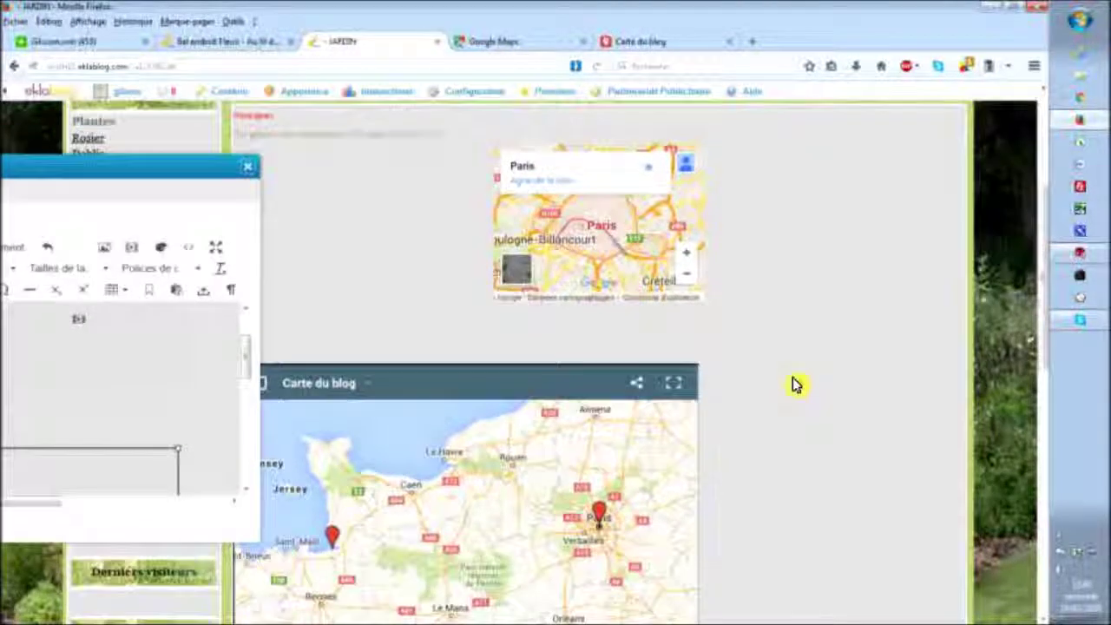
{"action": "left_click", "coordinate": [247, 163]}
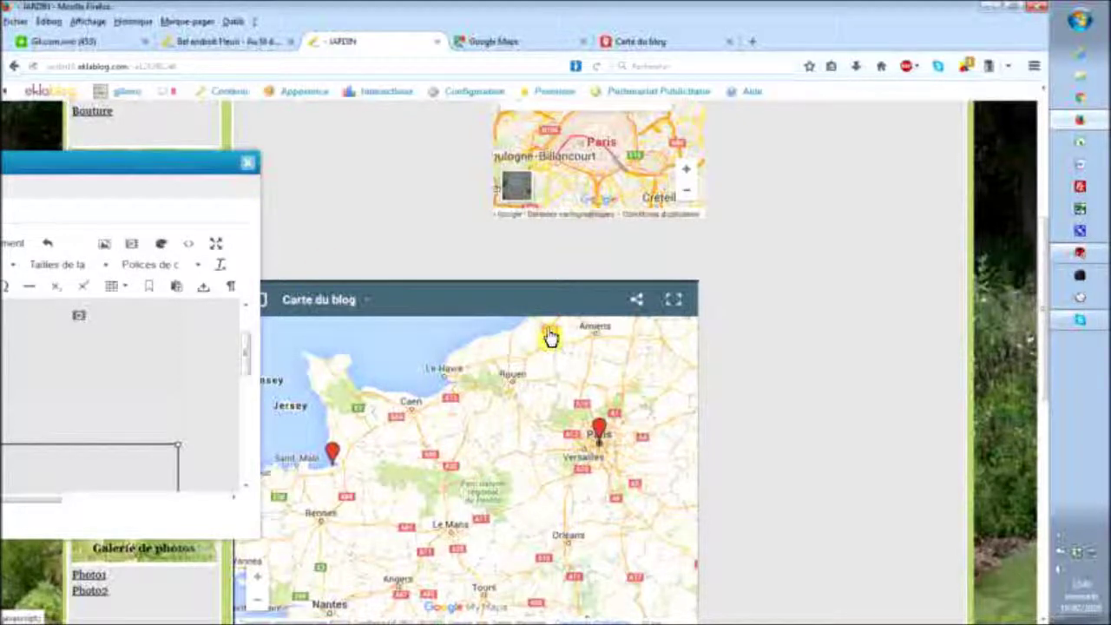
{"action": "scroll", "coordinate": [723, 425], "scroll_direction": "down", "scroll_amount": 2}
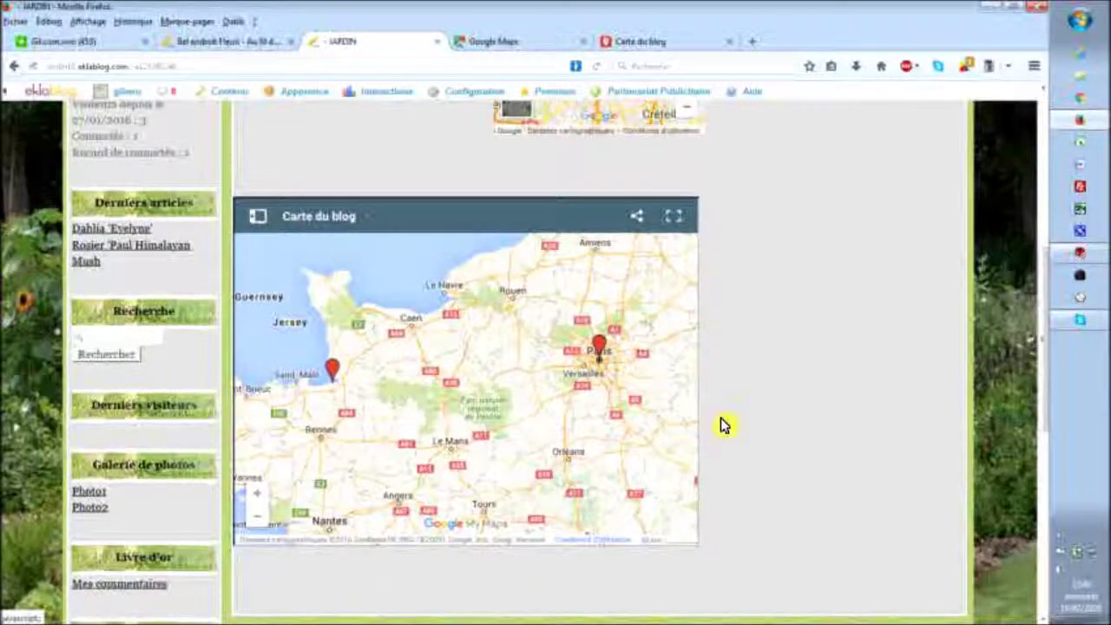
{"action": "scroll", "coordinate": [725, 423], "scroll_direction": "up", "scroll_amount": 3}
{"action": "scroll", "coordinate": [726, 417], "scroll_direction": "down", "scroll_amount": 3}
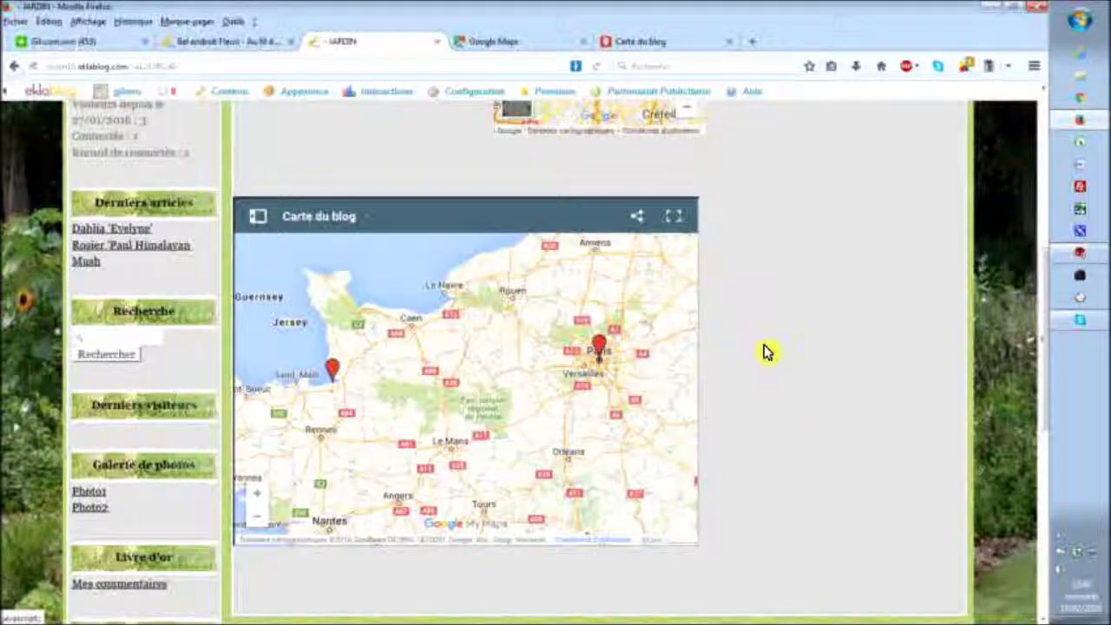
Step: Open Carte du blog full size, view the Mont St Michel and Tour Eiffel Paris 75 marker details, and return to the JARDIN article
{"action": "left_click", "coordinate": [676, 225]}
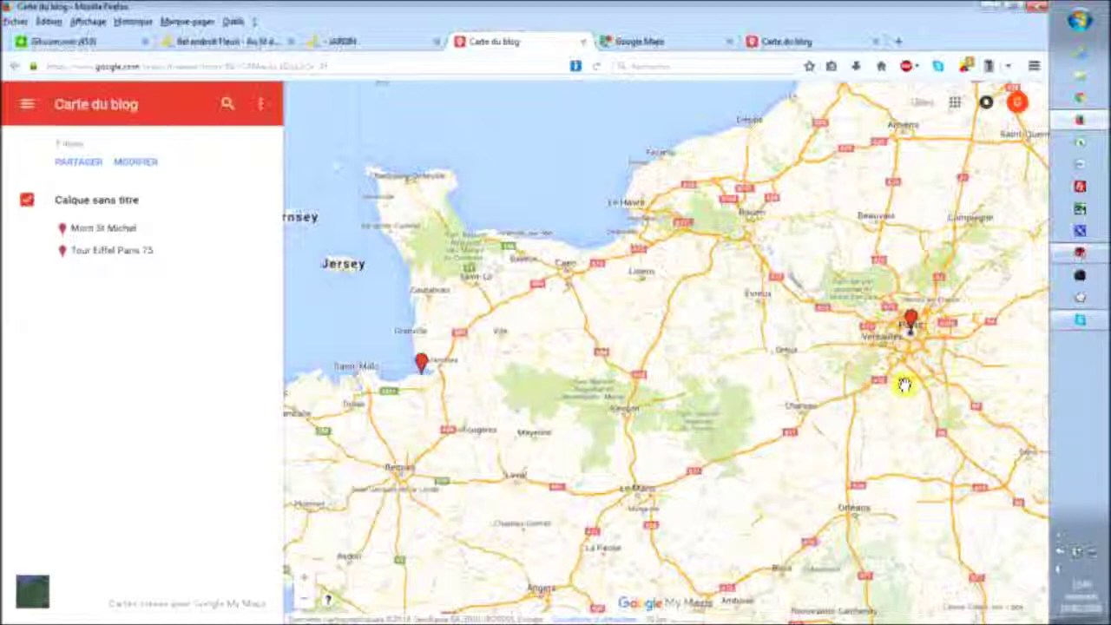
{"action": "left_click", "coordinate": [103, 229]}
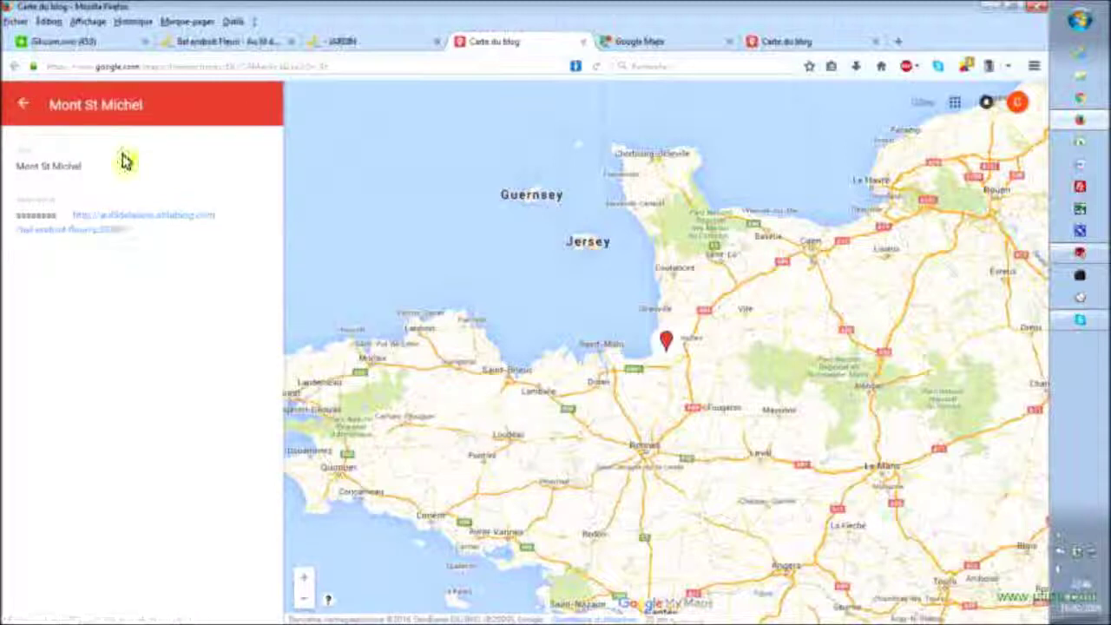
{"action": "left_click", "coordinate": [24, 105]}
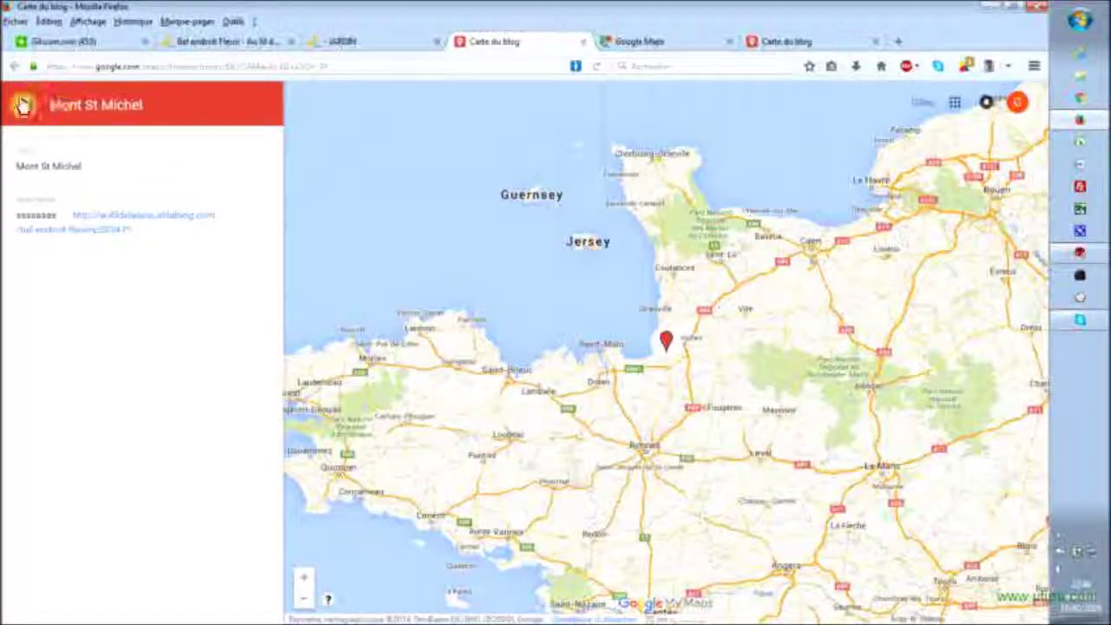
{"action": "left_click_drag", "start_coordinate": [892, 397], "coordinate": [768, 427]}
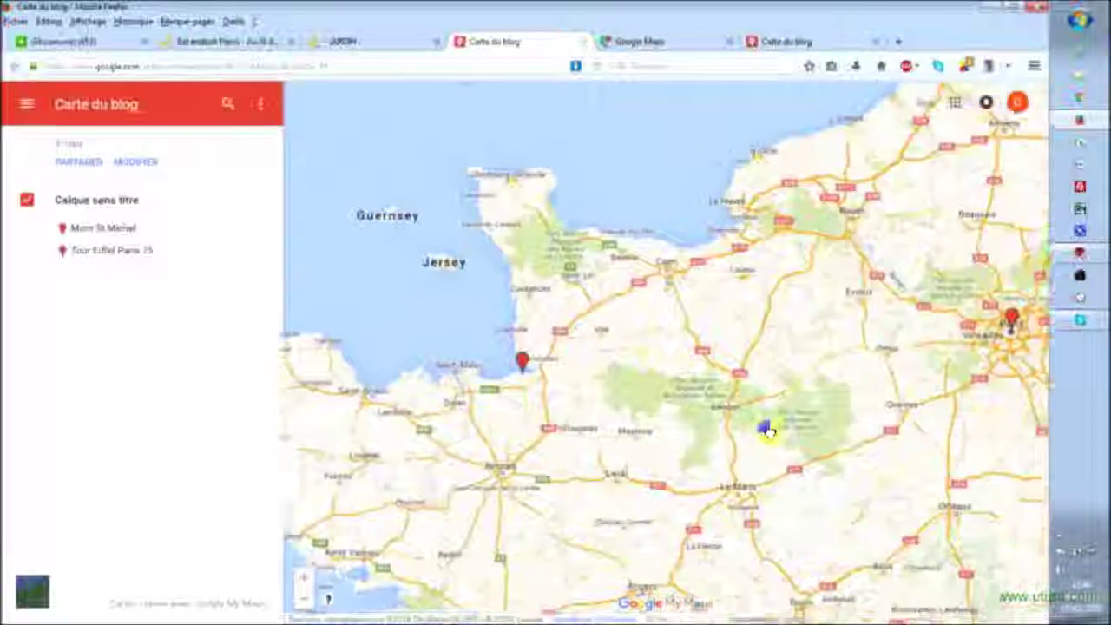
{"action": "left_click", "coordinate": [994, 324]}
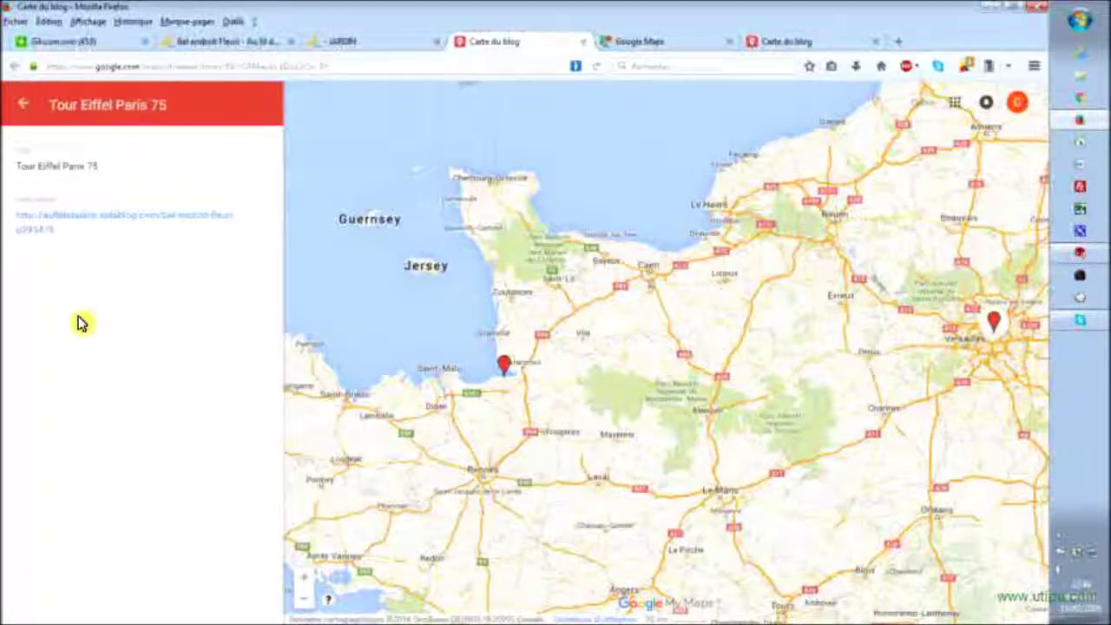
{"action": "left_click", "coordinate": [23, 104]}
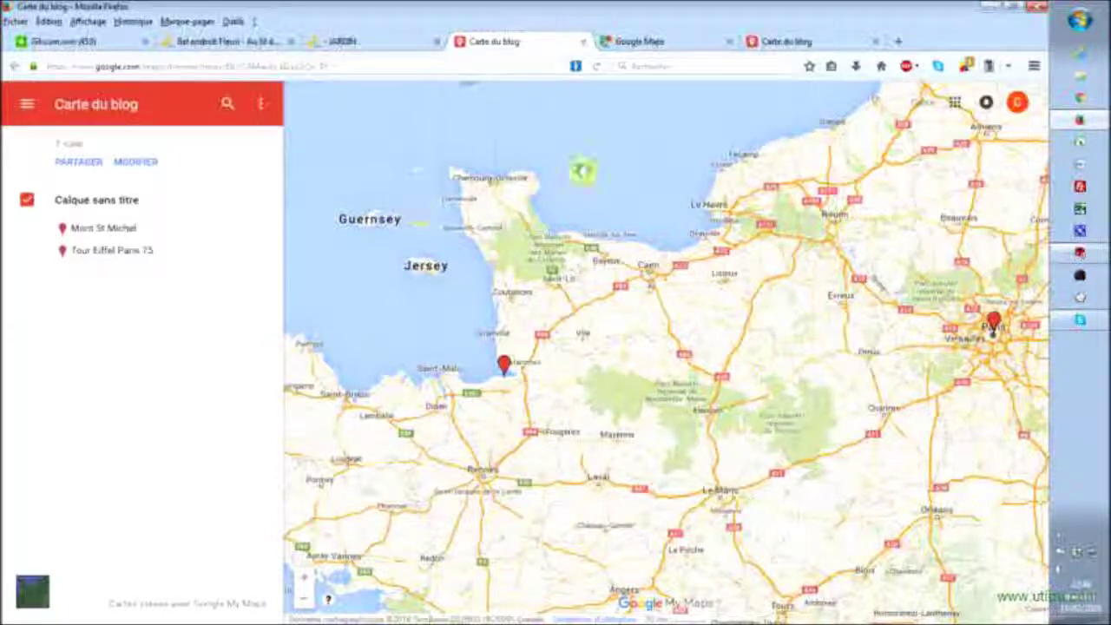
{"action": "left_click", "coordinate": [404, 42]}
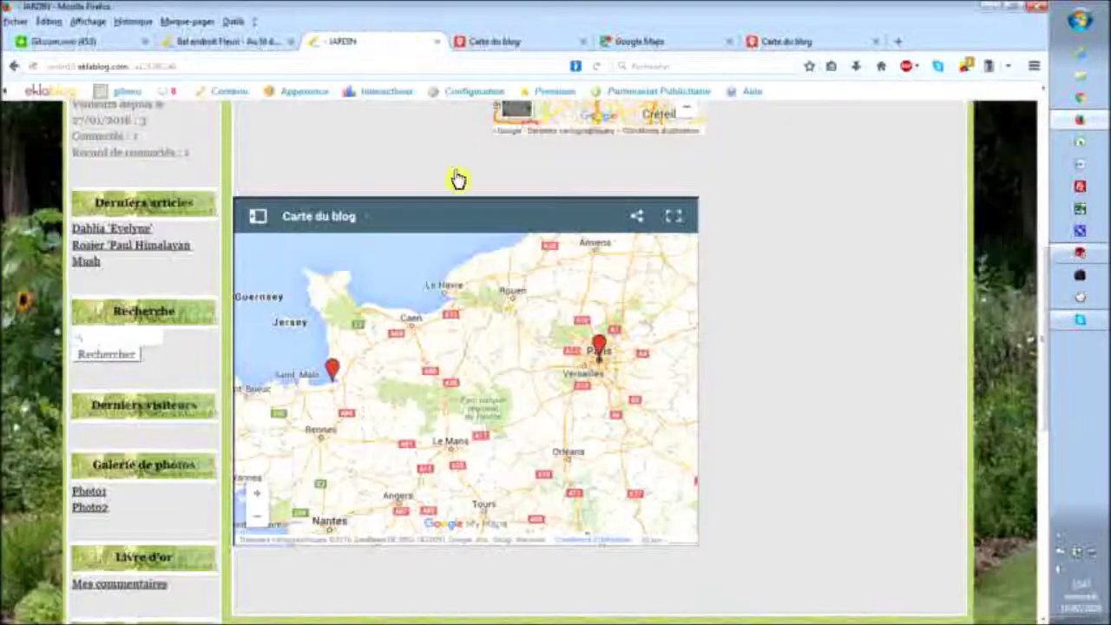
{"action": "scroll", "coordinate": [800, 416], "scroll_direction": "down", "scroll_amount": 2}
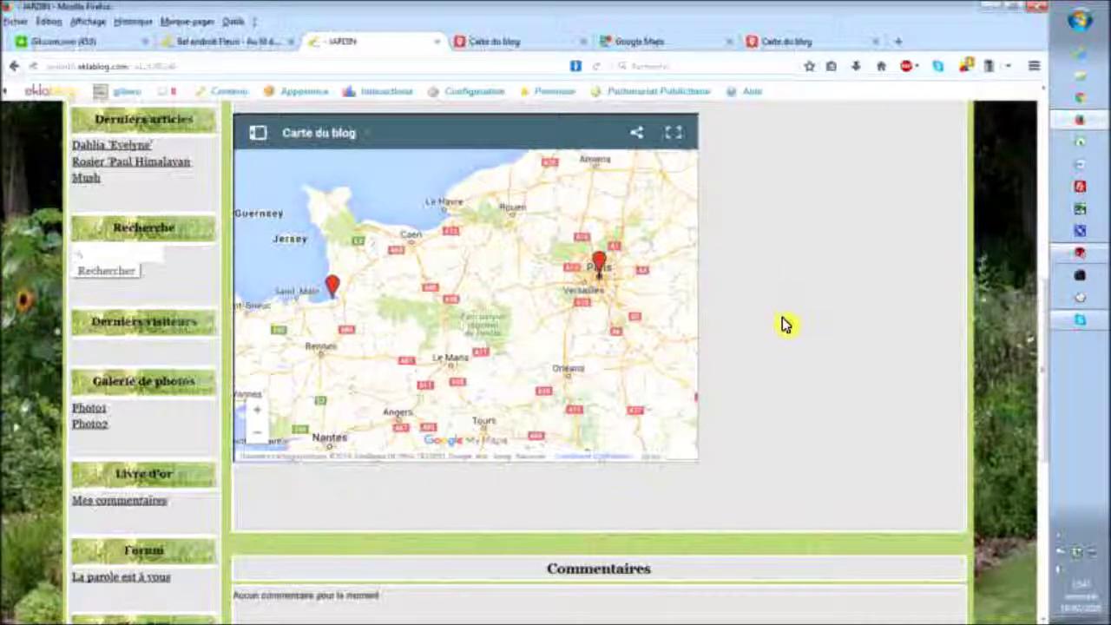
{"action": "left_click_drag", "start_coordinate": [1042, 375], "coordinate": [1042, 348]}
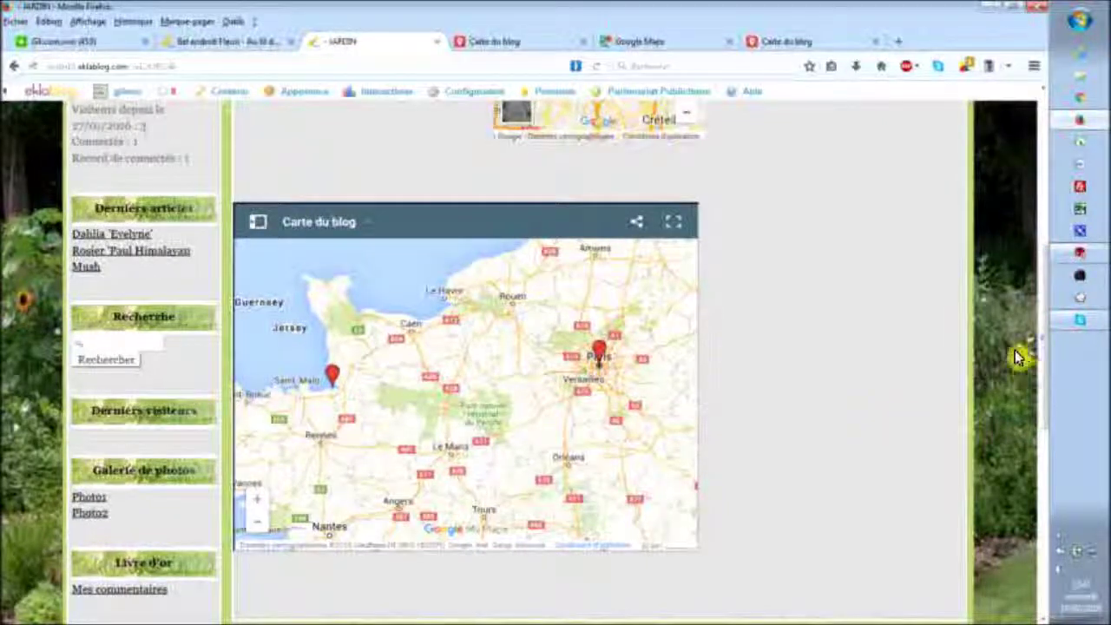
{"action": "scroll", "coordinate": [1043, 325], "scroll_direction": "down", "scroll_amount": 1}
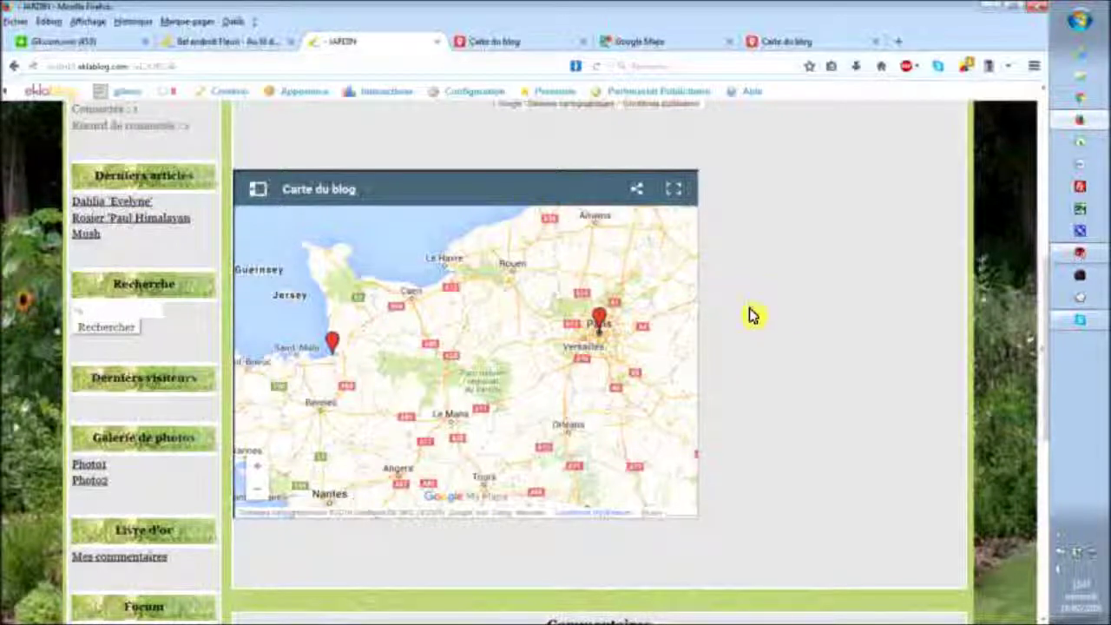
Step: View the main menu of the full-size Carte du blog, close it and return to the JARDIN article
{"action": "left_click", "coordinate": [565, 42]}
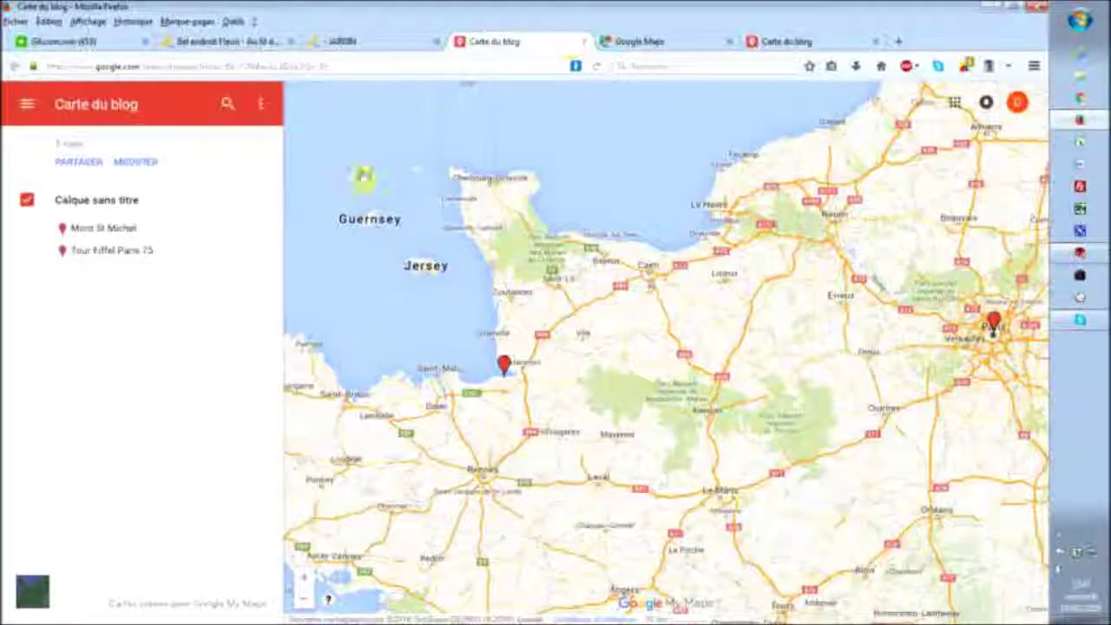
{"action": "double_click", "coordinate": [19, 105]}
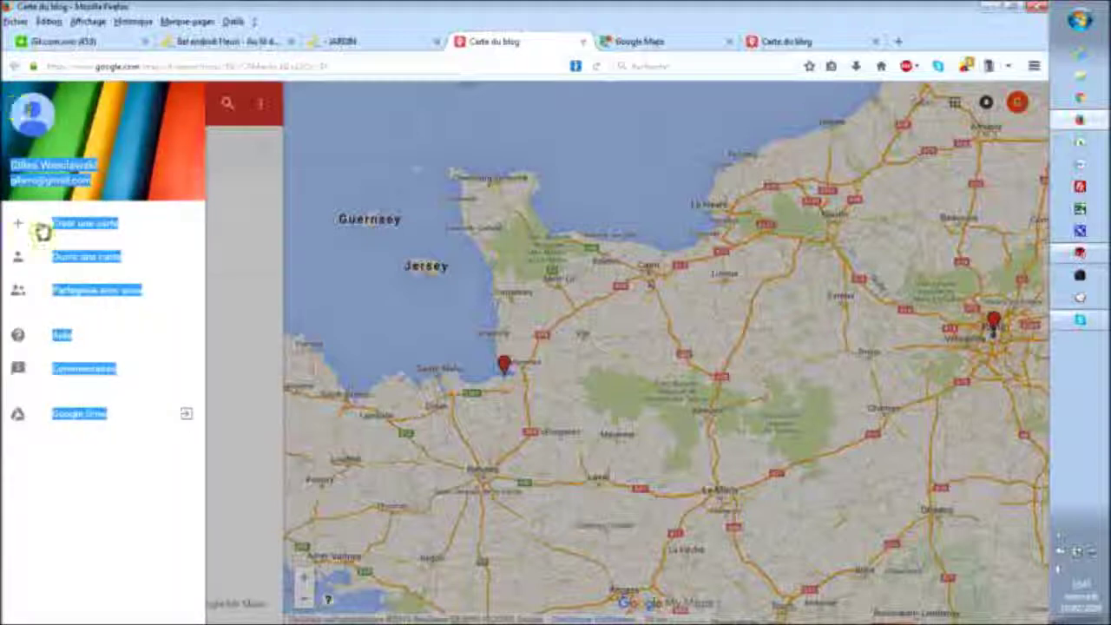
{"action": "left_click", "coordinate": [102, 490]}
{"action": "left_click", "coordinate": [253, 446]}
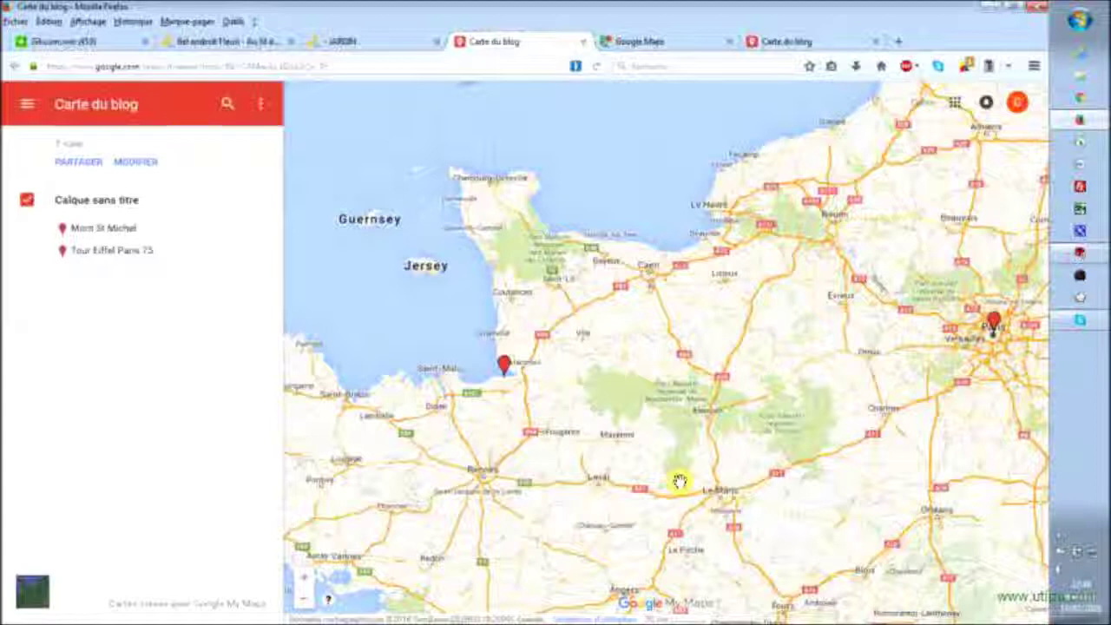
{"action": "left_click", "coordinate": [389, 42]}
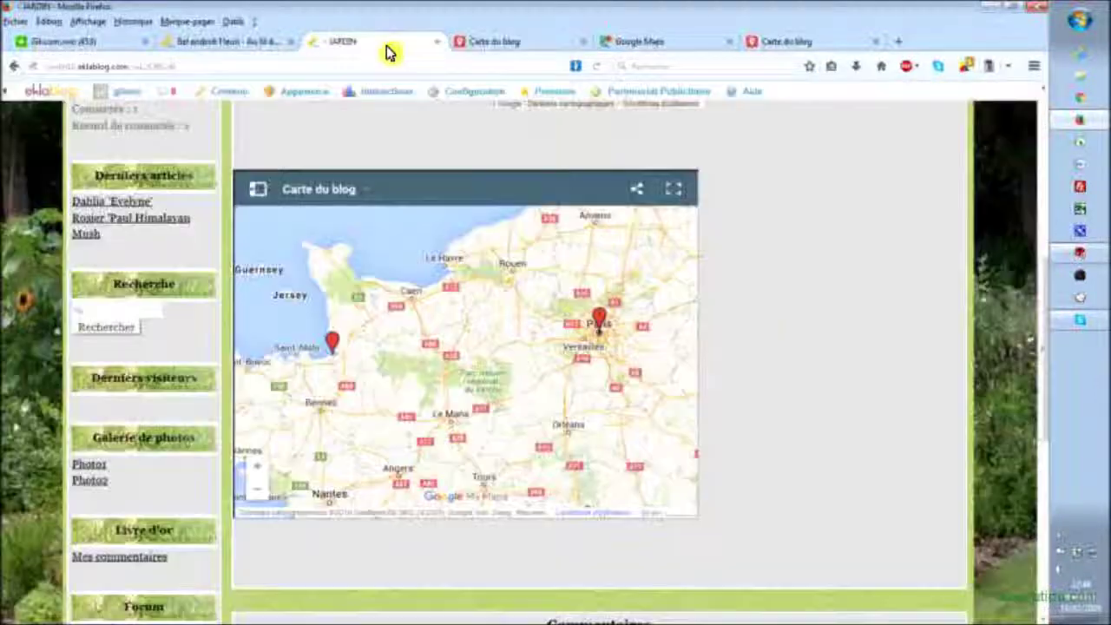